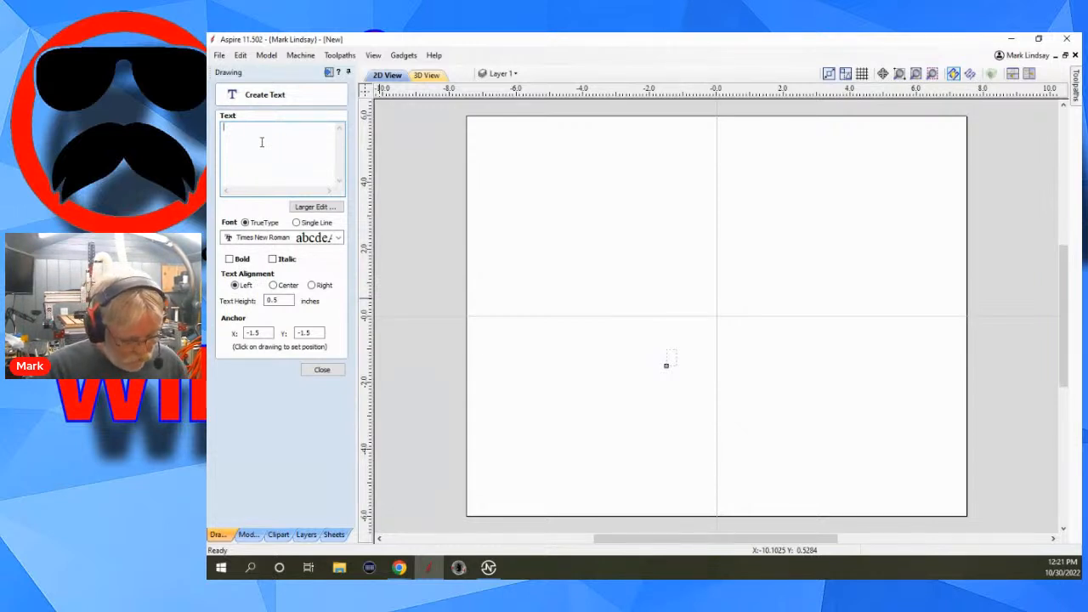
# Create a Times New Roman text with the first name, 0.5 inches high, and centre it on the job.
pyautogui.write('Mark')
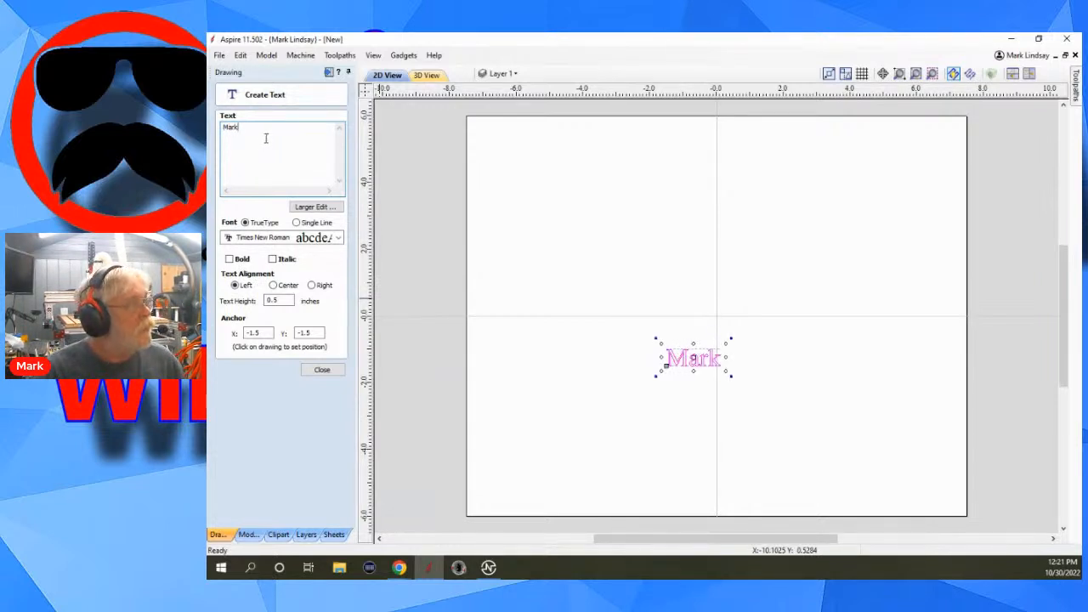
pyautogui.click(321, 370)
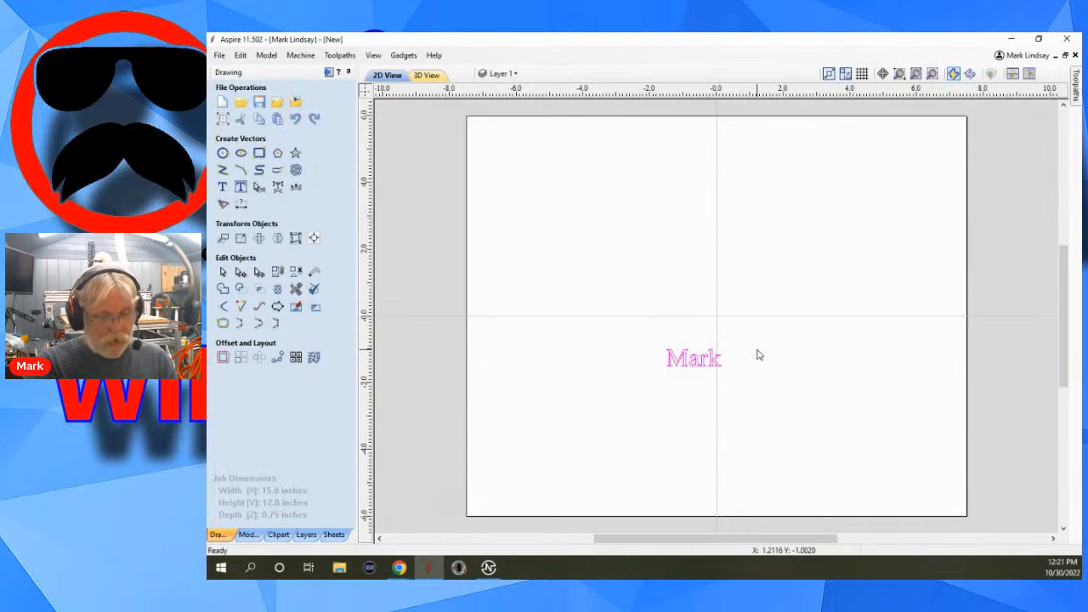
pyautogui.press('F9')
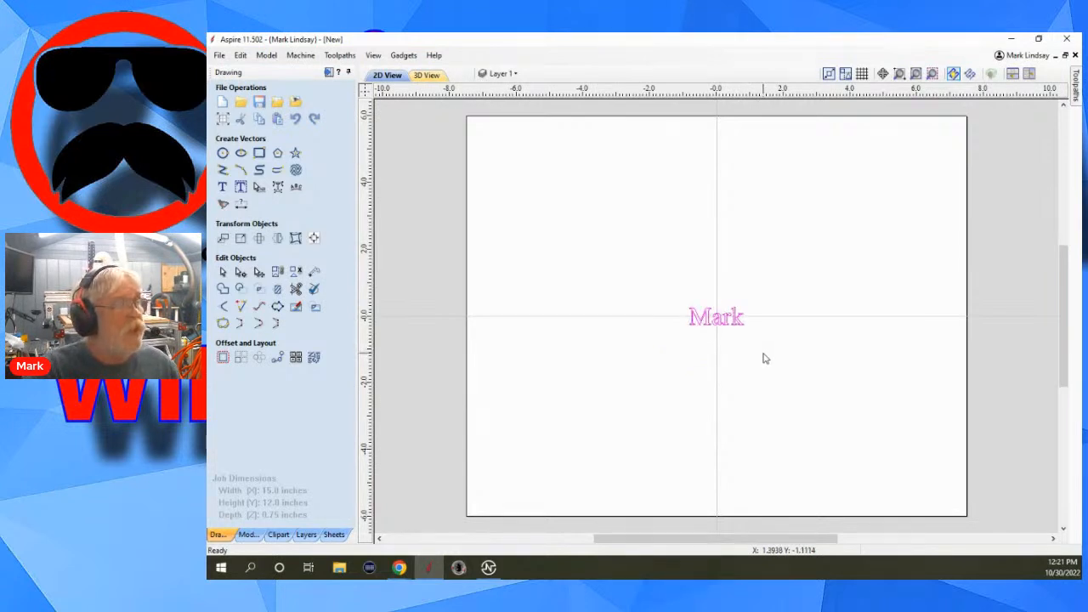
# Scale the name text up proportionally about its centre to about 2.08 by 0.68 inches.
pyautogui.scroll(3, 719, 342)
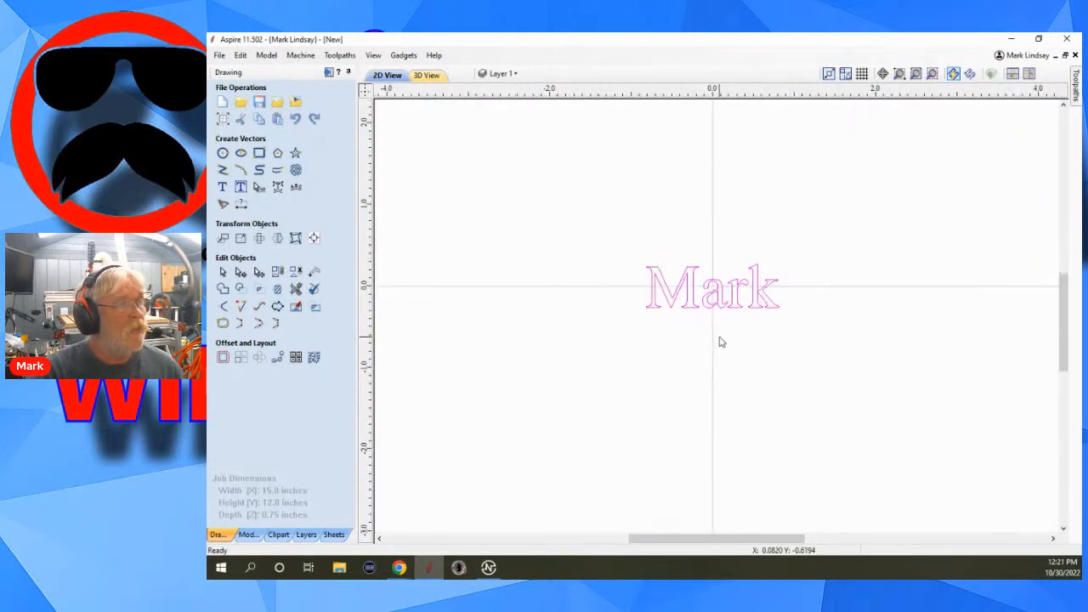
pyautogui.scroll(1, 692, 235)
pyautogui.scroll(1, 725, 363)
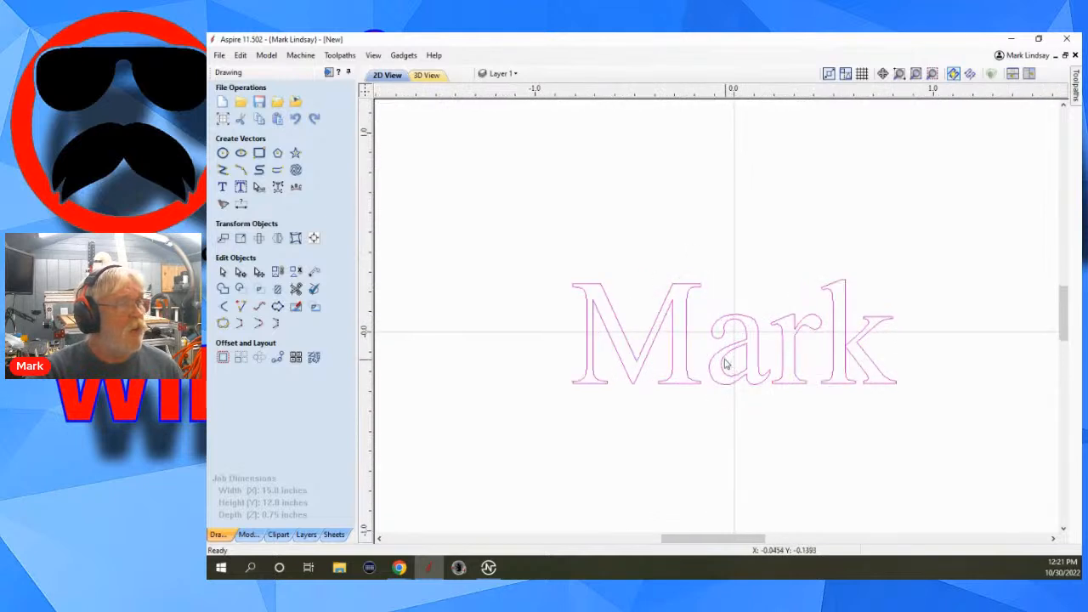
pyautogui.scroll(1, 682, 341)
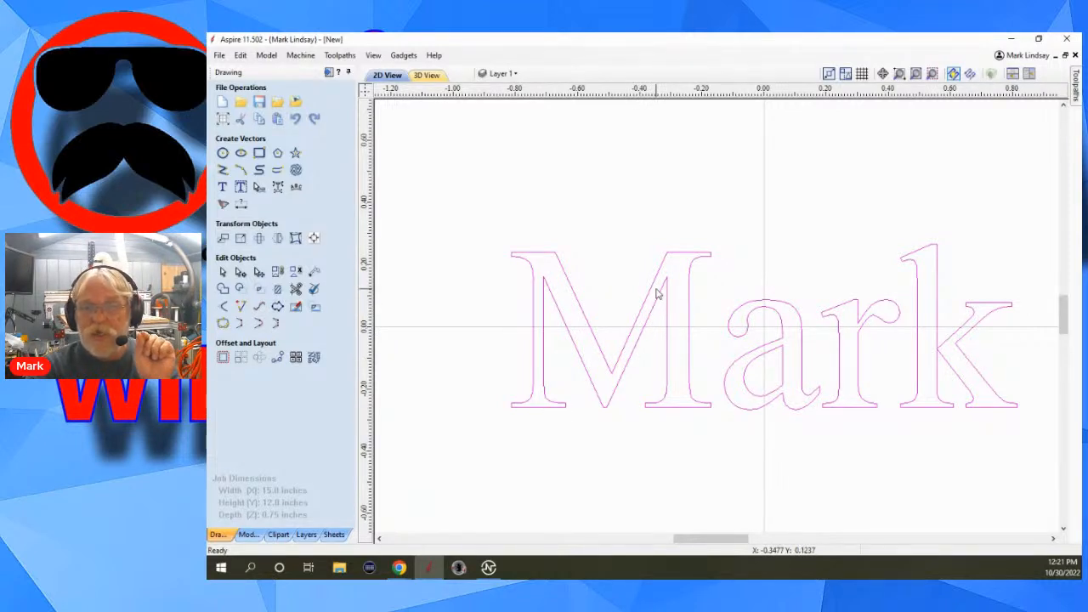
pyautogui.click(636, 326)
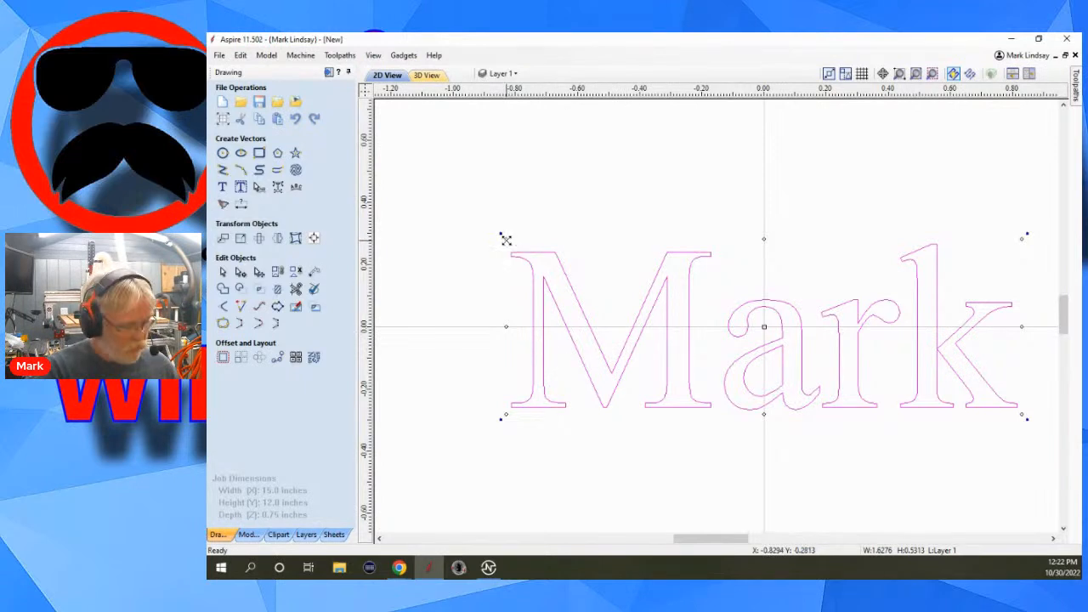
pyautogui.moveTo(506, 240); pyautogui.dragTo(483, 223)
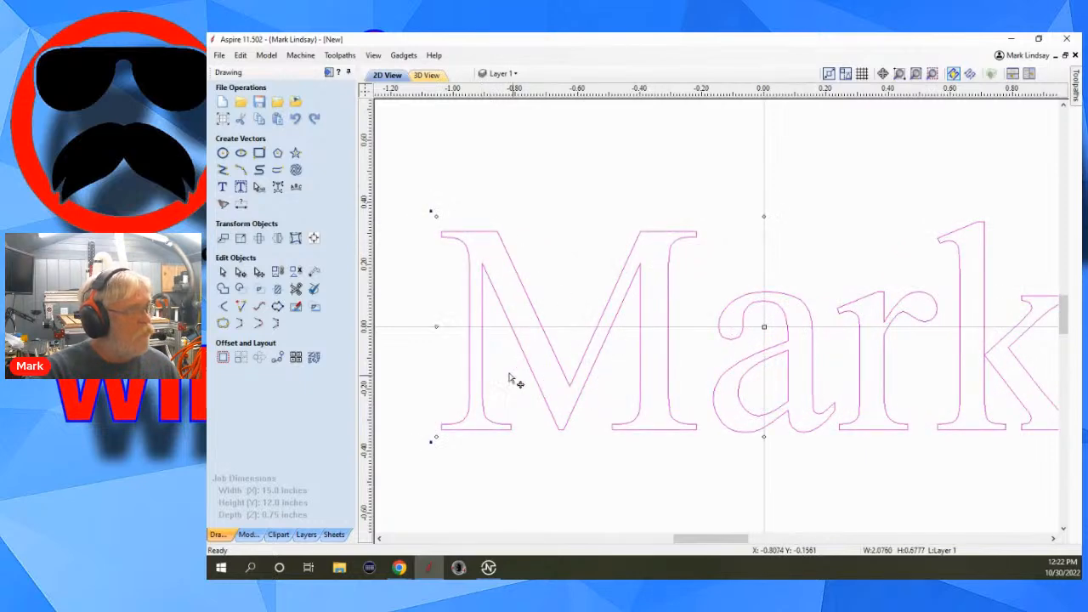
# Measure the horizontal thickness of the capital M's thin vertical stem along the job's centreline.
pyautogui.click(314, 272)
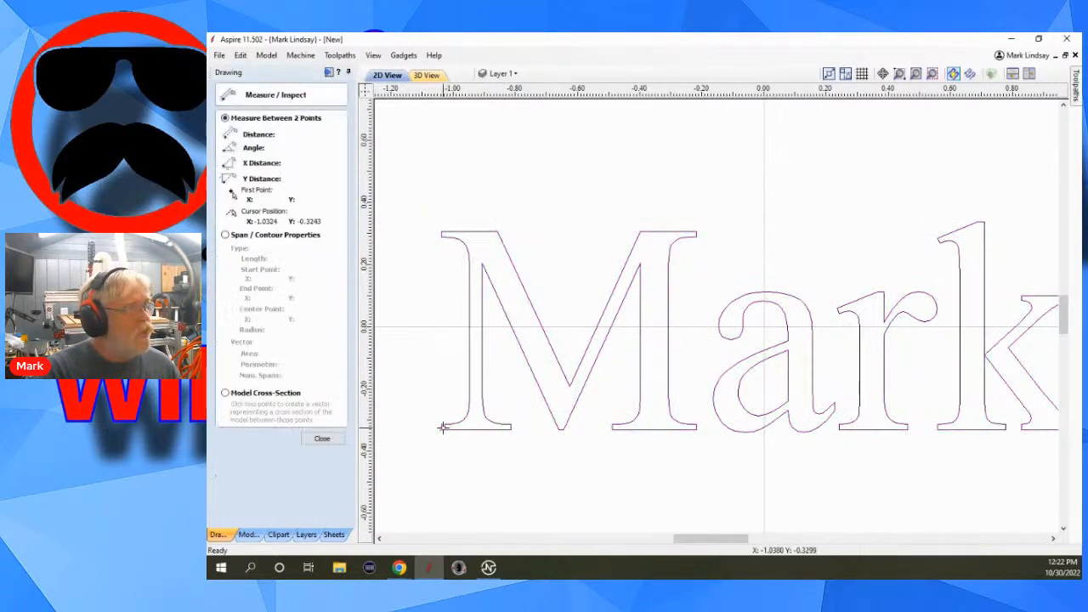
pyautogui.scroll(4, 451, 348)
pyautogui.scroll(1, 487, 338)
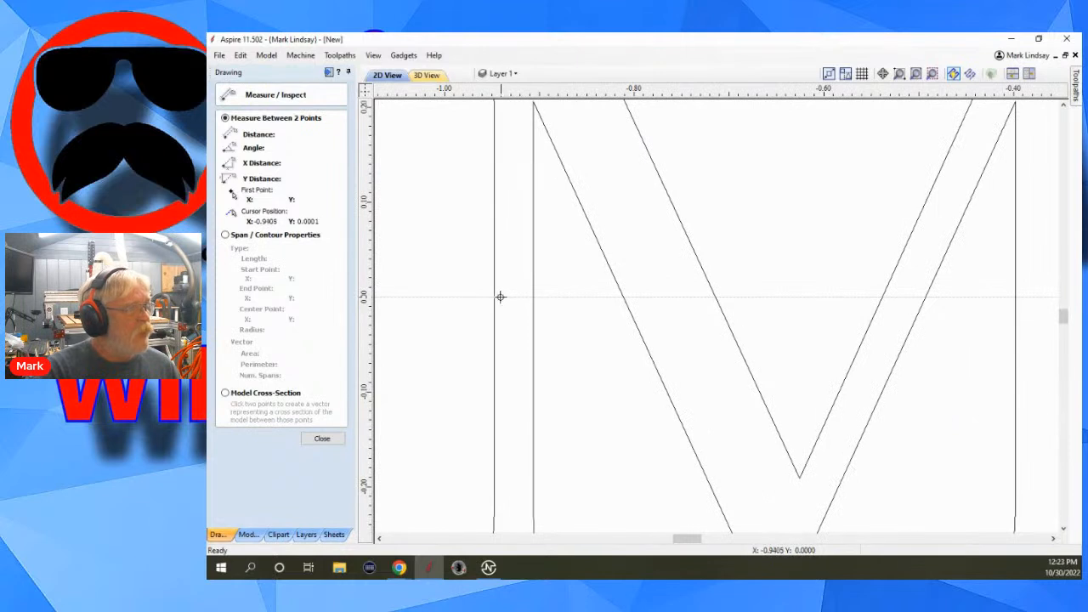
pyautogui.click(494, 296)
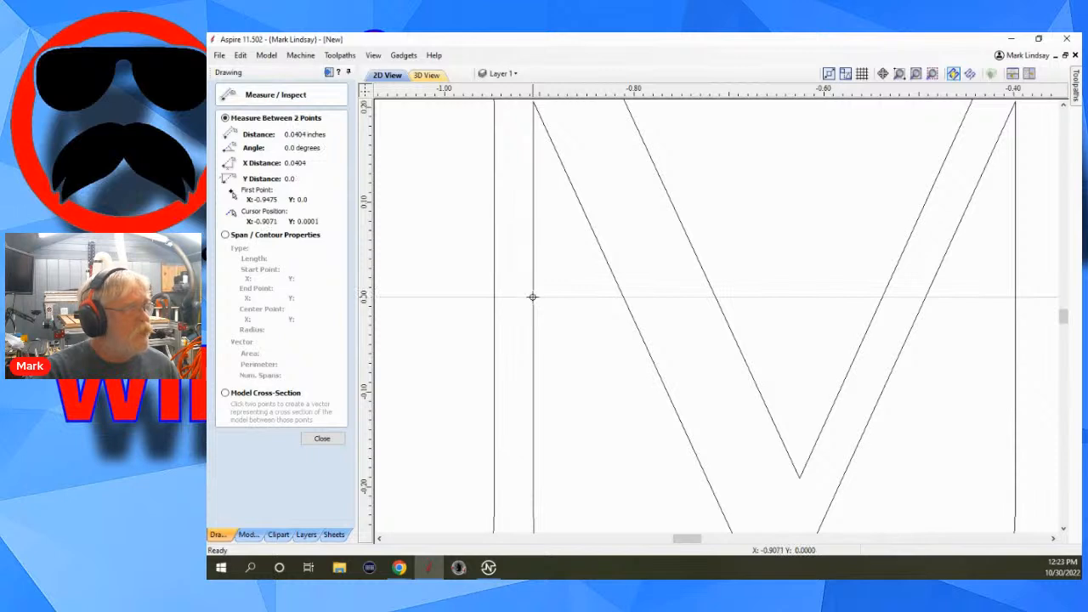
pyautogui.click(532, 297)
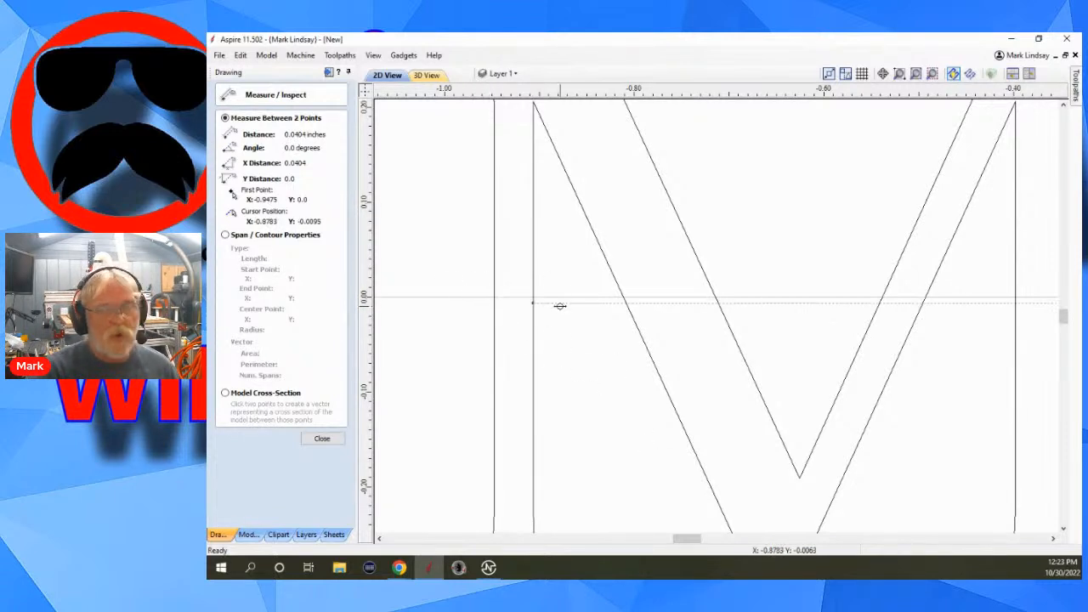
pyautogui.click(322, 439)
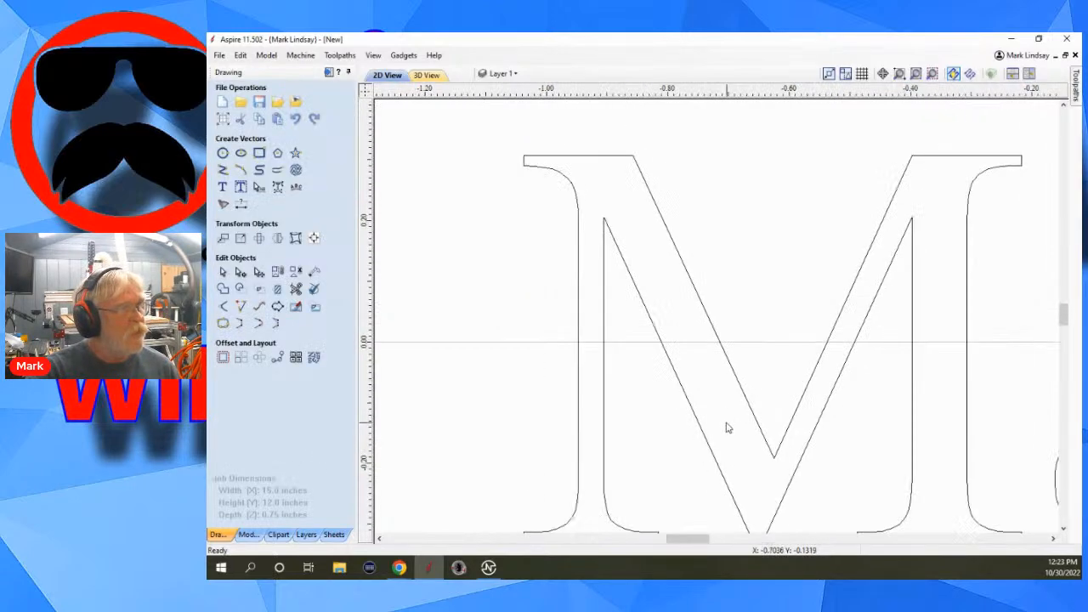
# Compare the name text with bold on and off, leaving bold off and the text deselected.
pyautogui.scroll(-4, 728, 431)
pyautogui.scroll(-3, 704, 408)
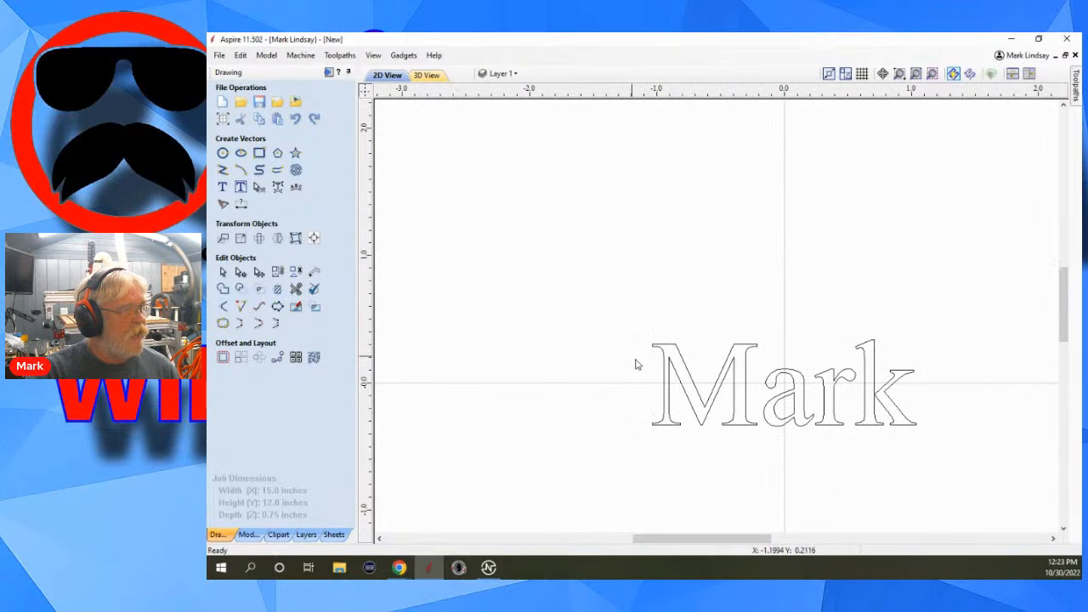
pyautogui.click(760, 353)
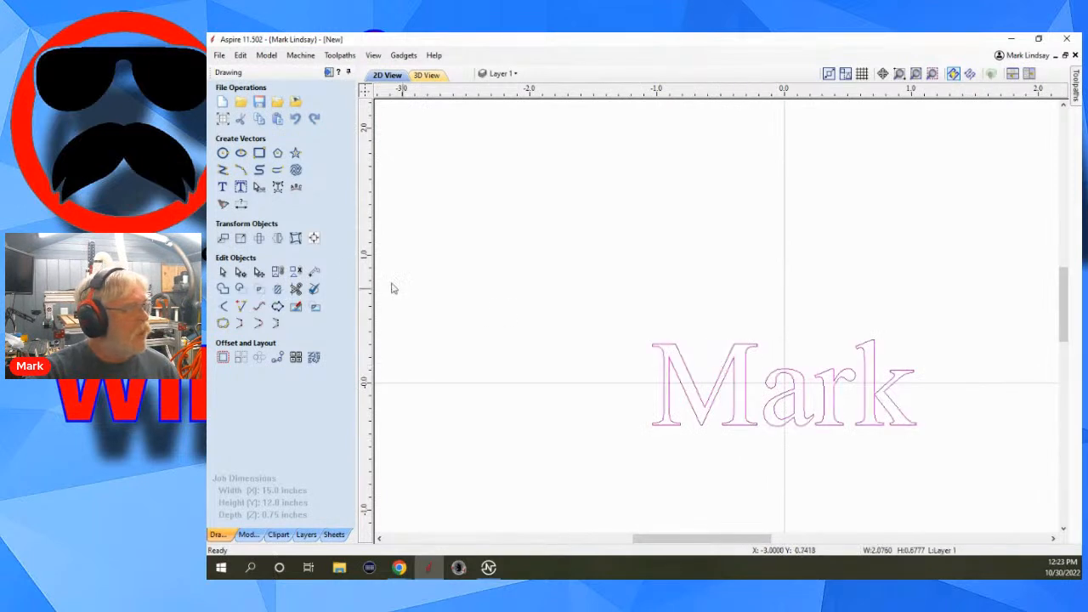
pyautogui.click(220, 190)
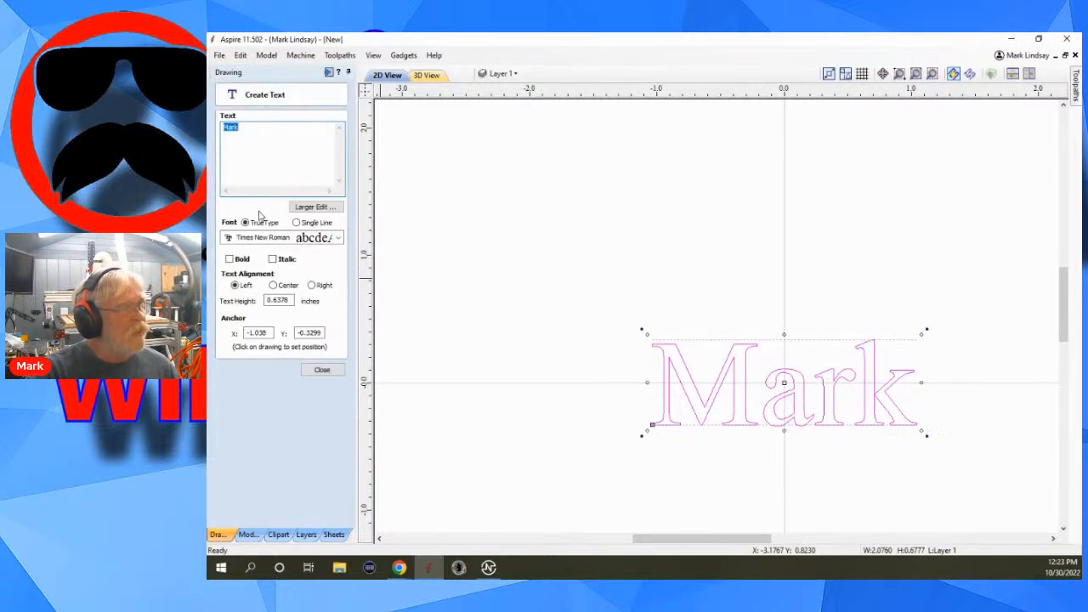
pyautogui.click(228, 259)
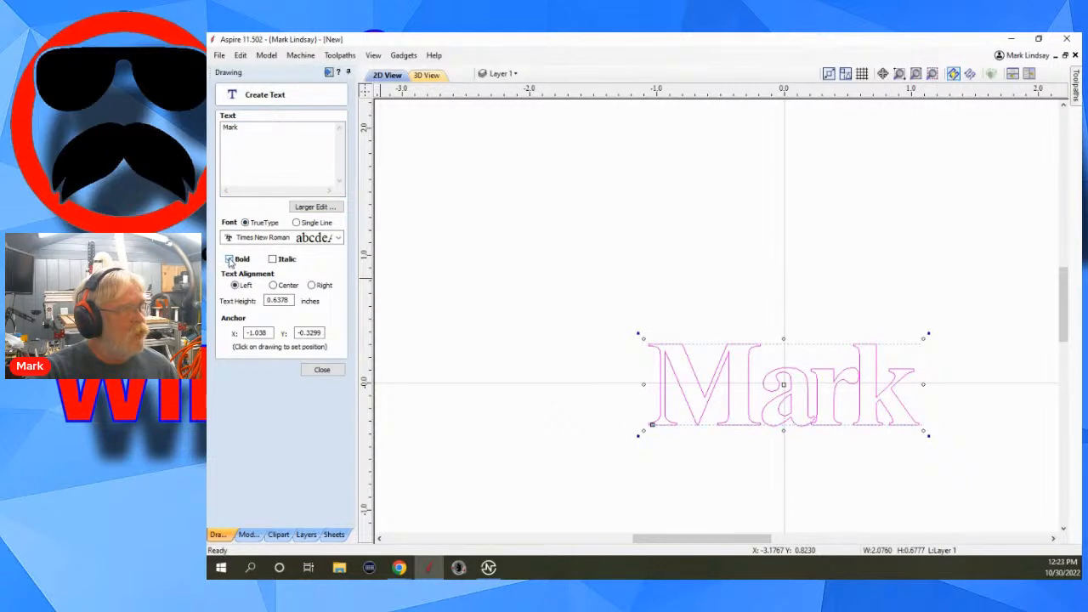
pyautogui.click(229, 260)
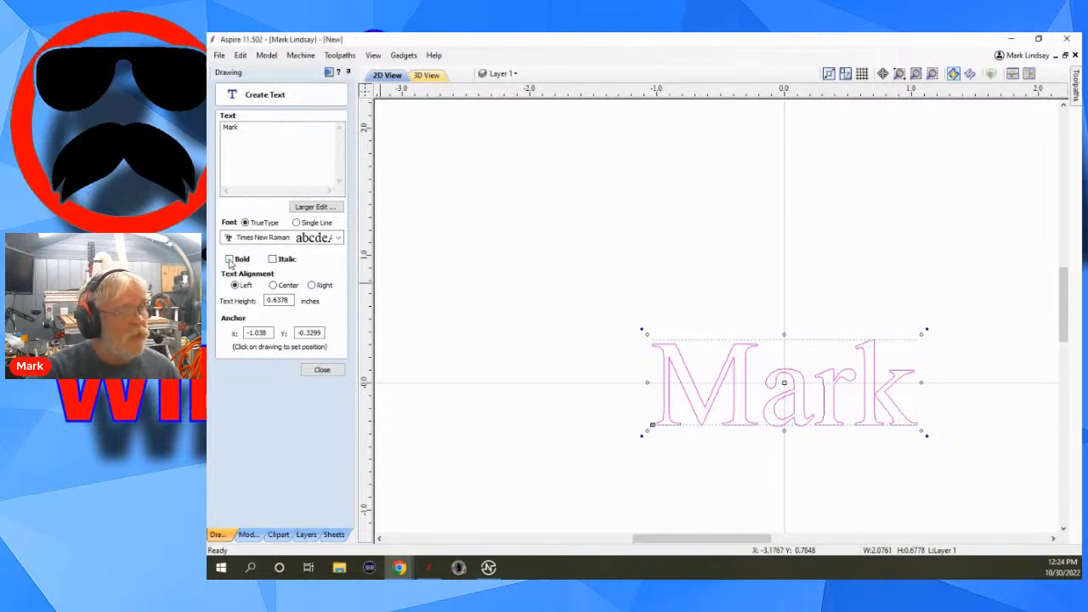
pyautogui.click(228, 260)
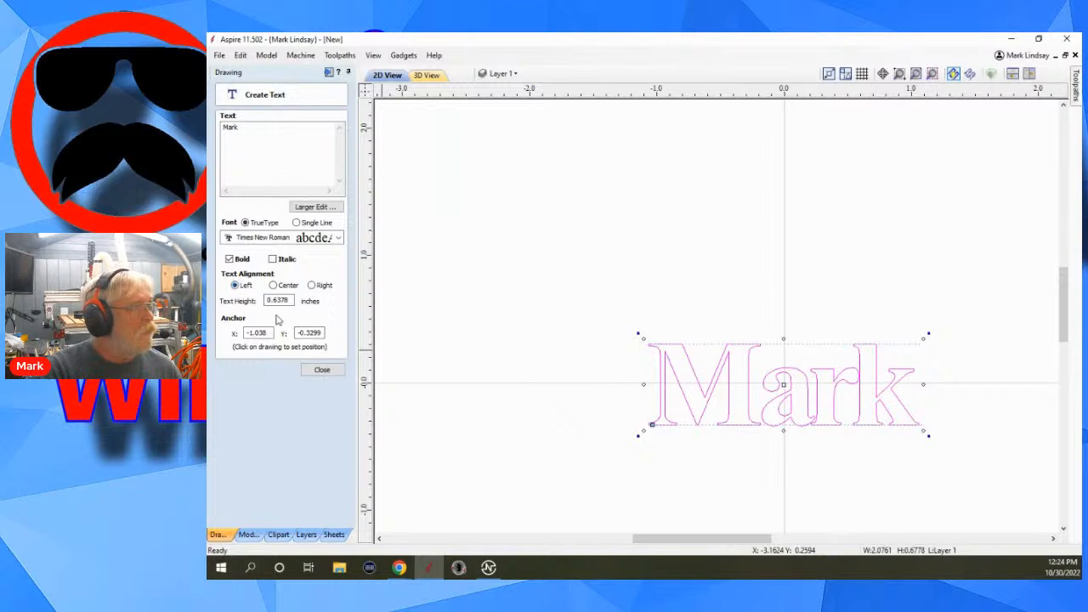
pyautogui.click(229, 259)
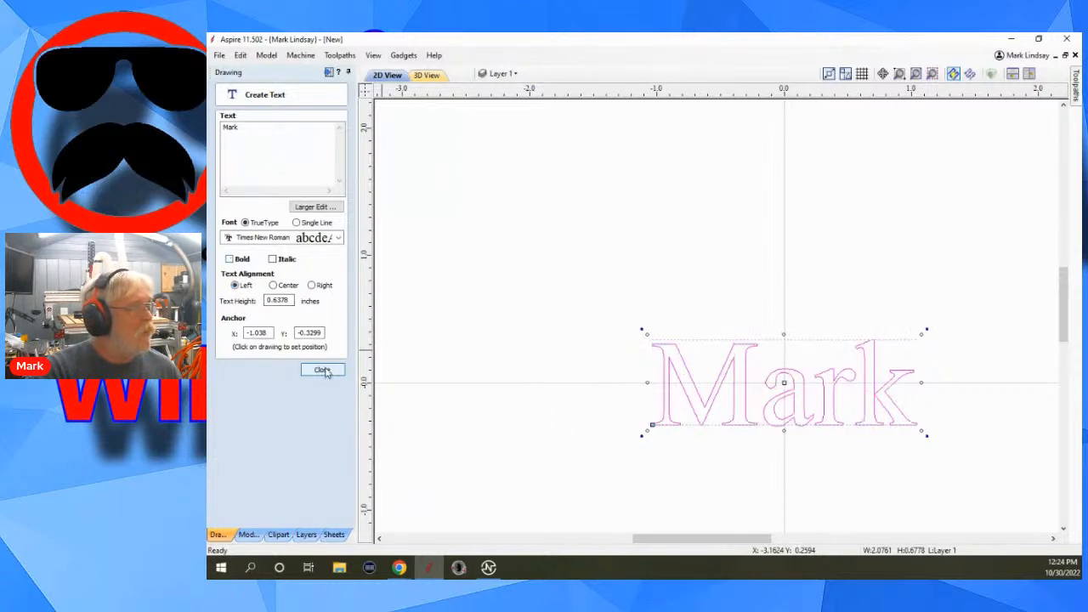
pyautogui.click(323, 370)
pyautogui.click(733, 485)
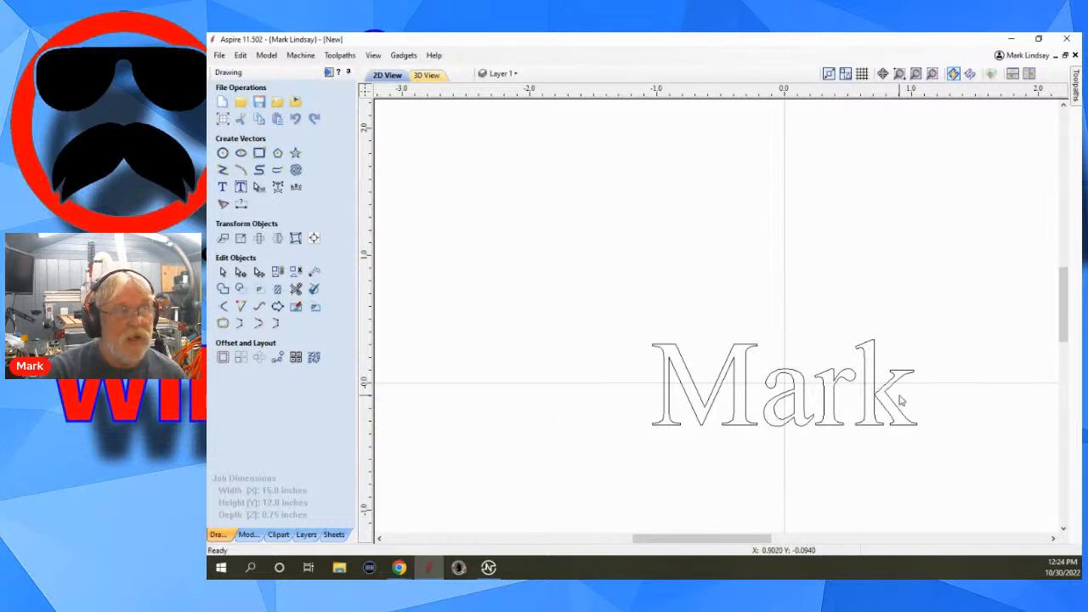
pyautogui.scroll(-1, 758, 394)
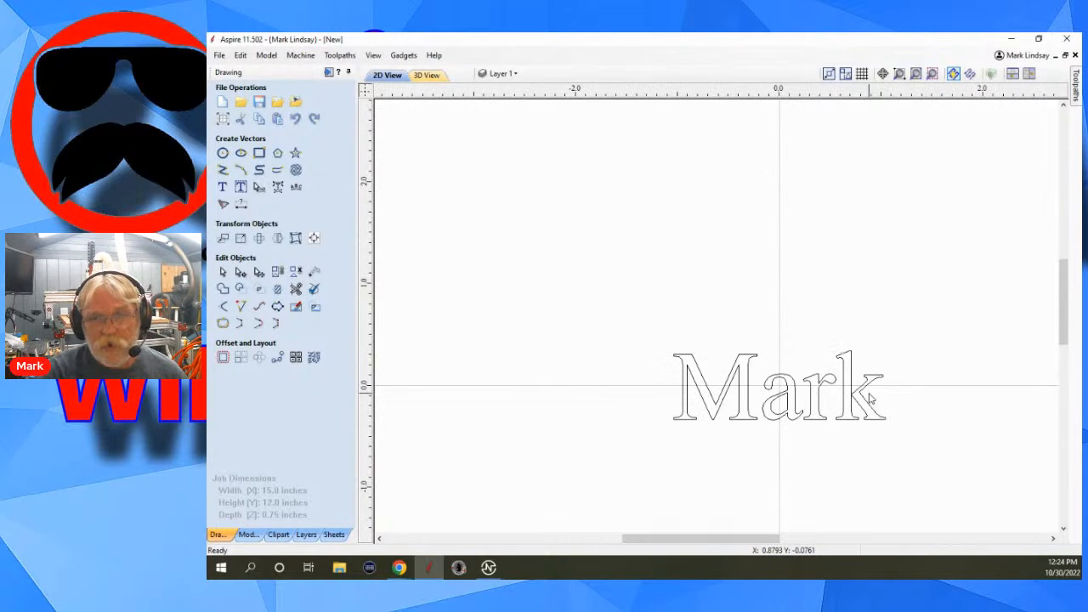
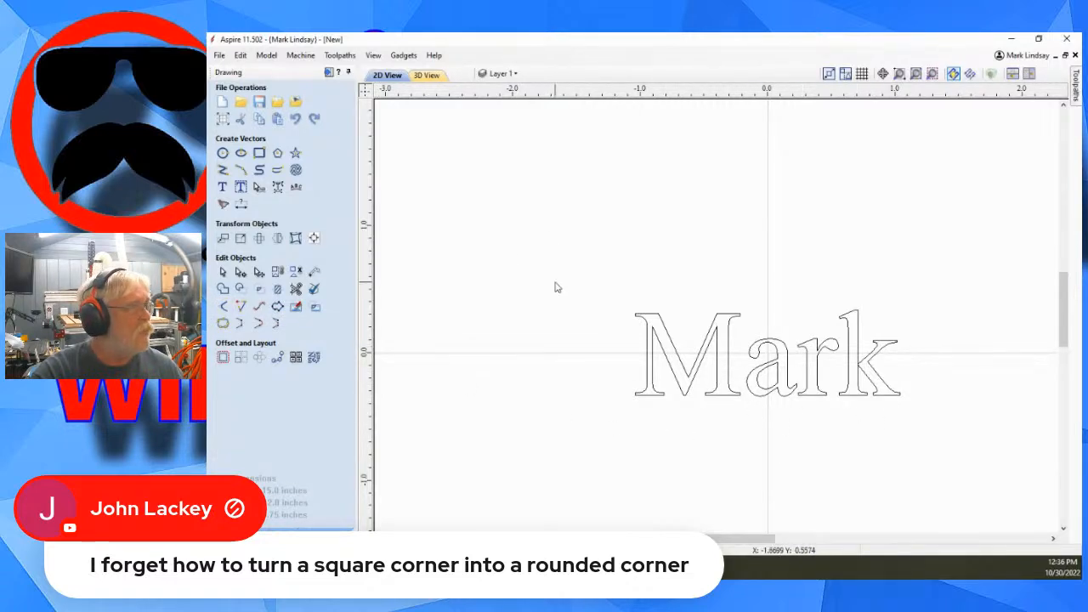
# Draw a square-cornered rectangle about 0.575 by 0.7 inches above and to the left of the name text.
pyautogui.click(258, 153)
pyautogui.moveTo(509, 188)
pyautogui.mouseDown()
pyautogui.moveTo(528, 251)
pyautogui.moveTo(583, 255)
pyautogui.moveTo(582, 277)
pyautogui.mouseUp()
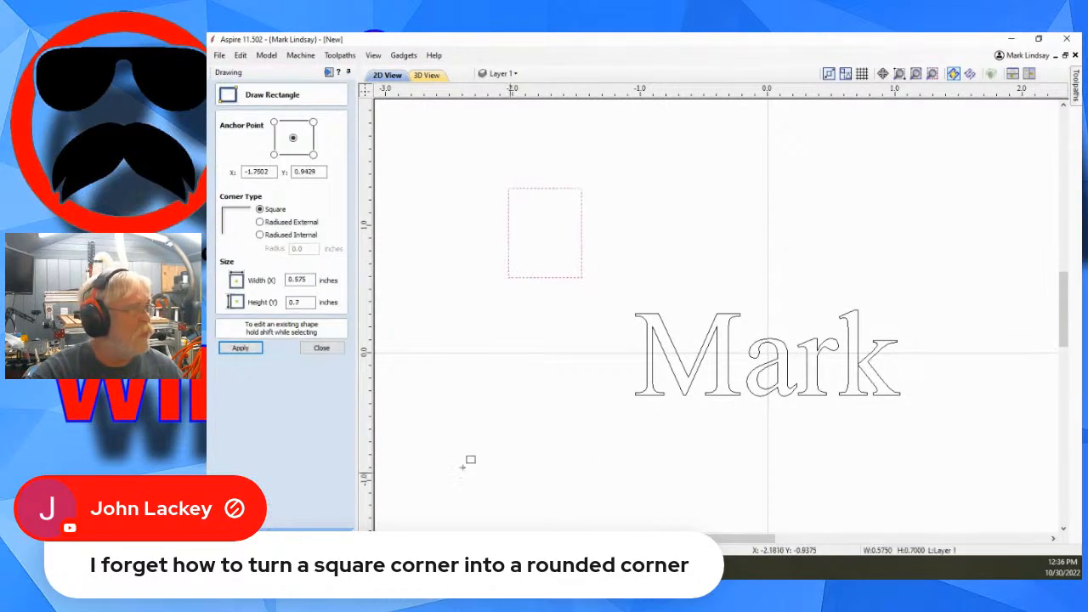
pyautogui.click(323, 348)
pyautogui.click(559, 269)
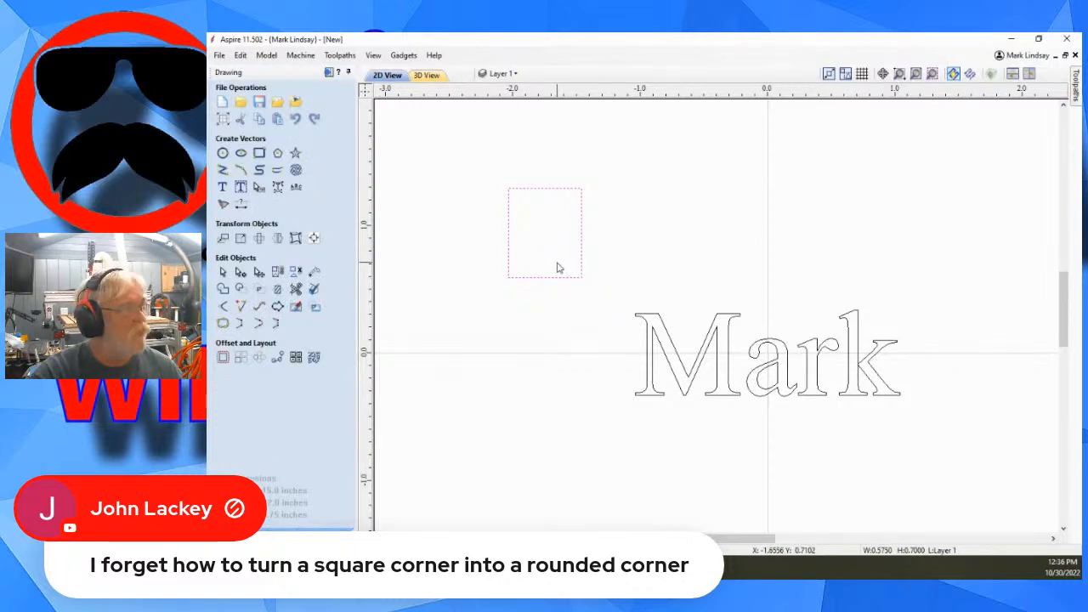
# Round the rectangle's upper-right corner with a normal fillet of 0.5 inch radius.
pyautogui.click(223, 306)
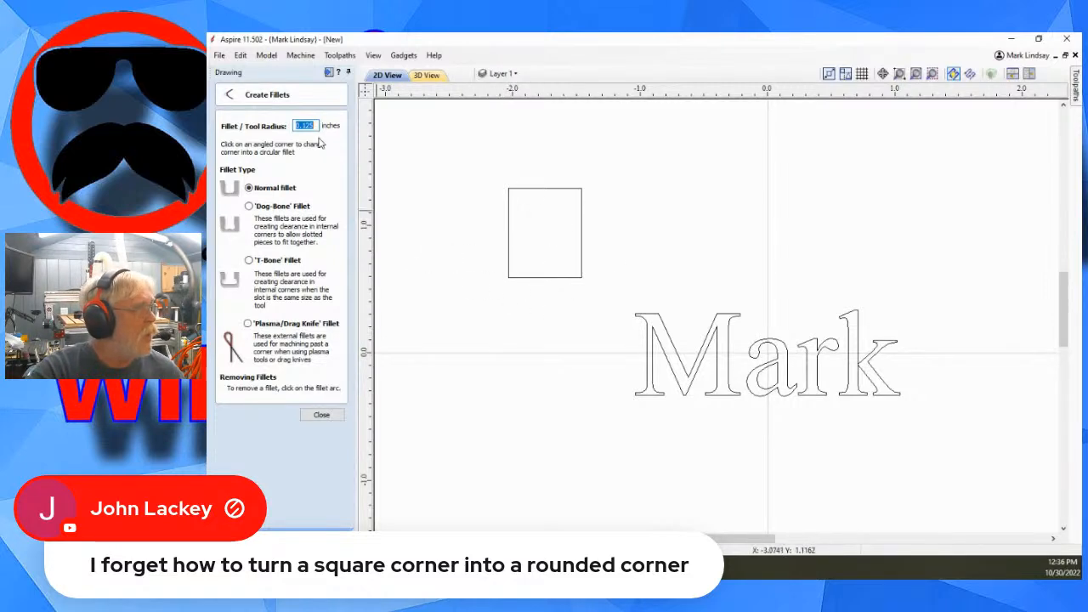
pyautogui.moveTo(316, 126); pyautogui.dragTo(305, 127)
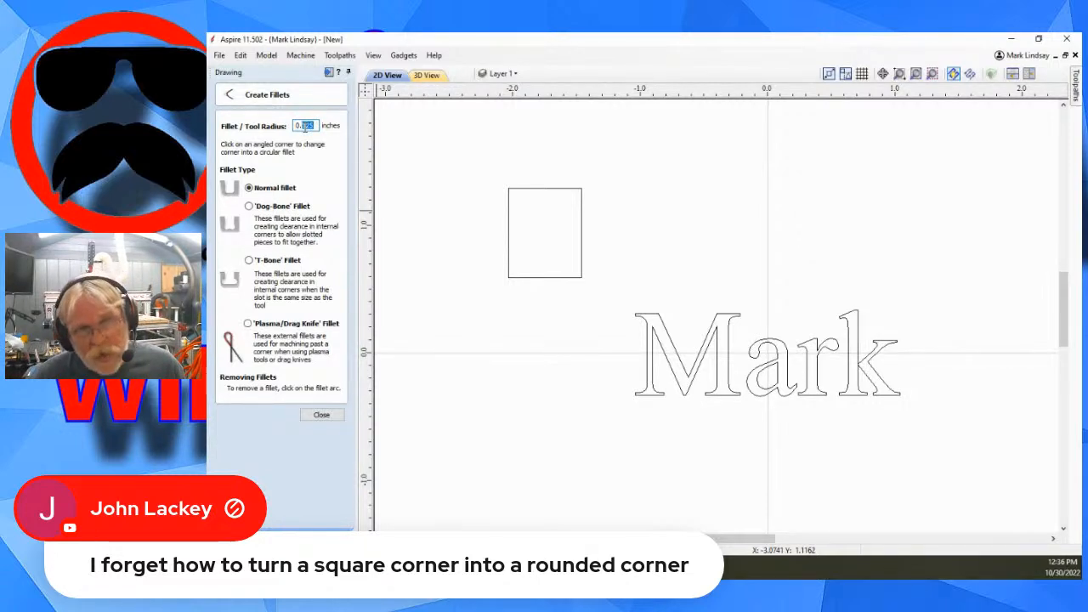
pyautogui.write('5')
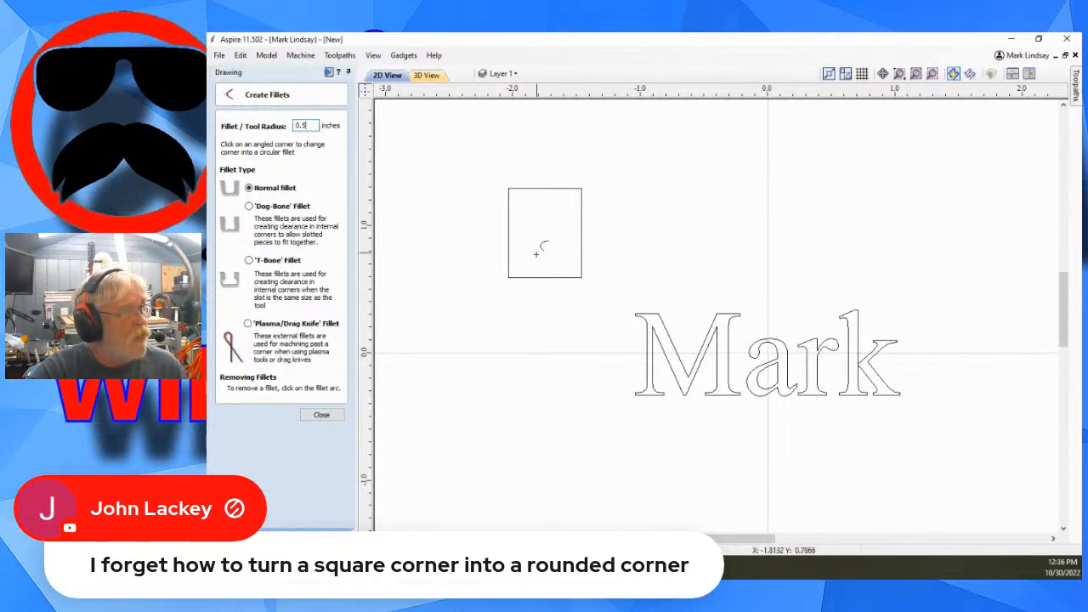
pyautogui.scroll(2, 539, 243)
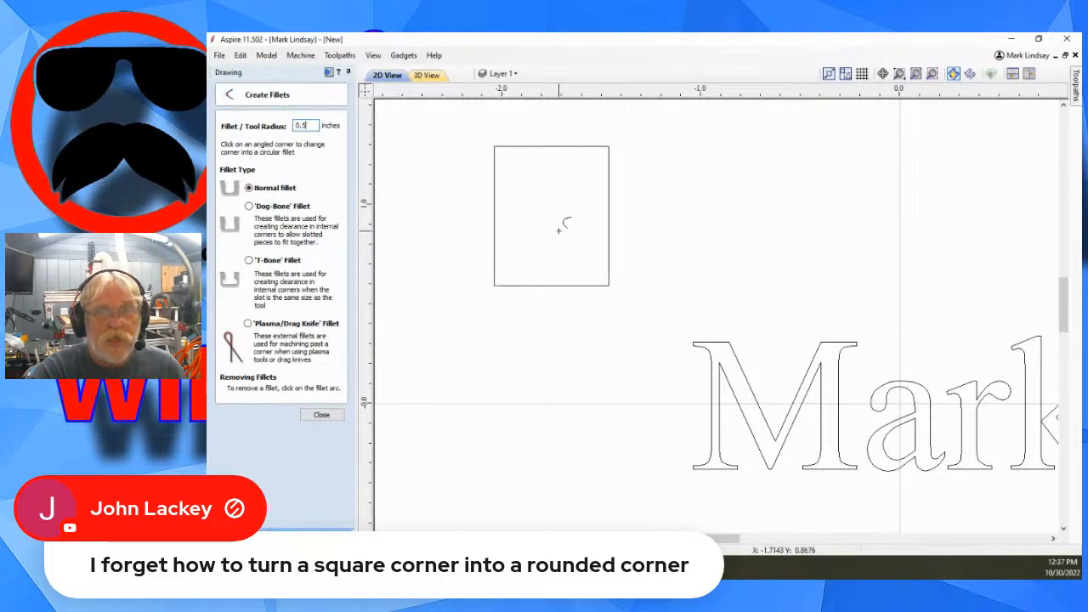
pyautogui.click(606, 150)
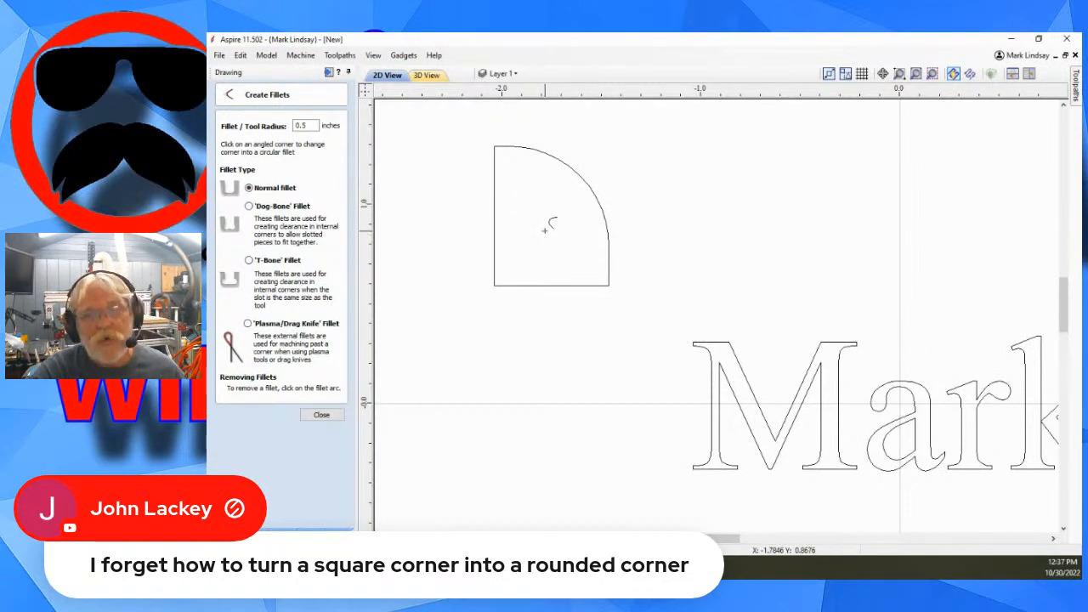
pyautogui.click(321, 415)
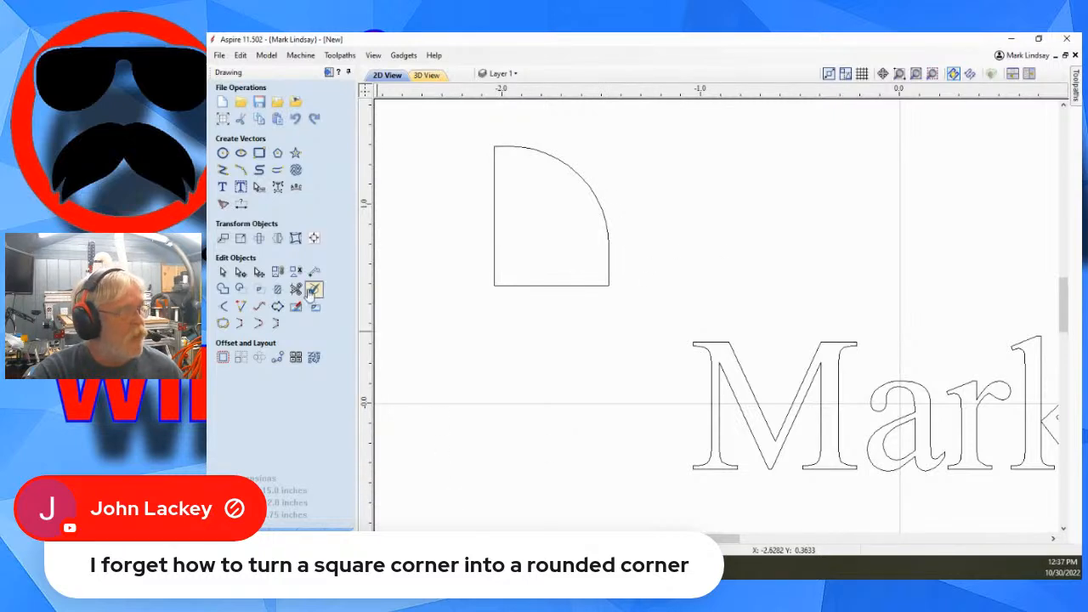
pyautogui.click(222, 308)
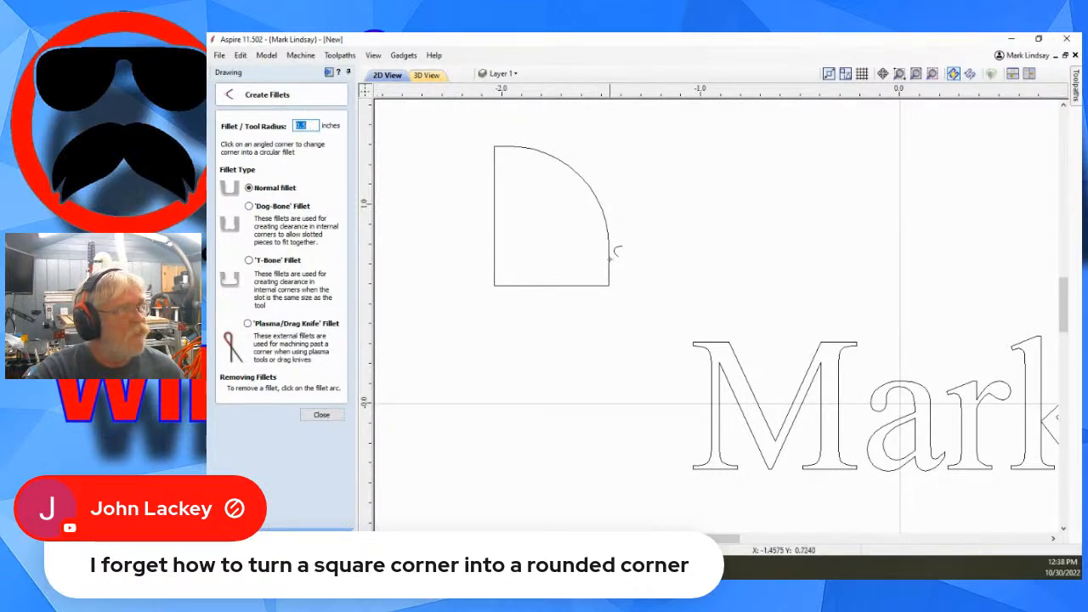
pyautogui.click(323, 415)
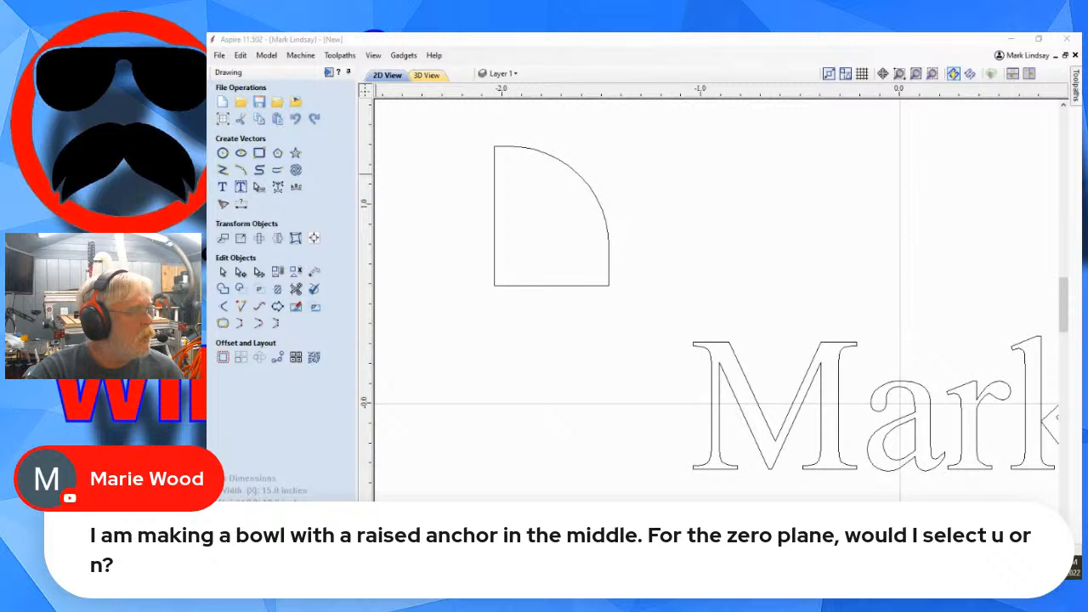
# Add a zero plane component to Level 1 of the model and check its combine mode in the 3D view.
pyautogui.click(257, 545)
pyautogui.scroll(-3, 551, 431)
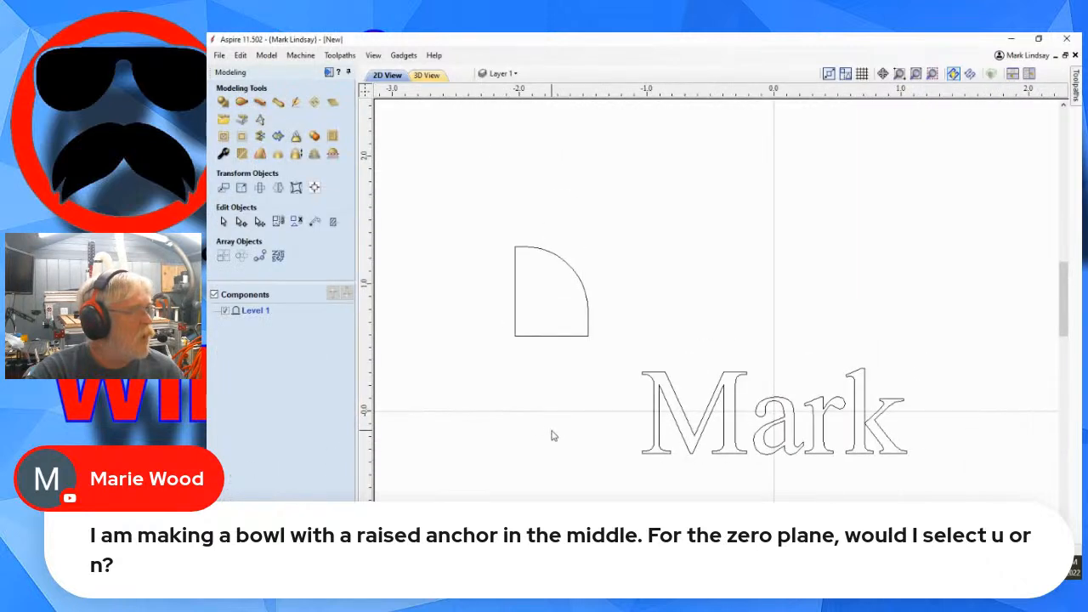
pyautogui.scroll(-3, 554, 429)
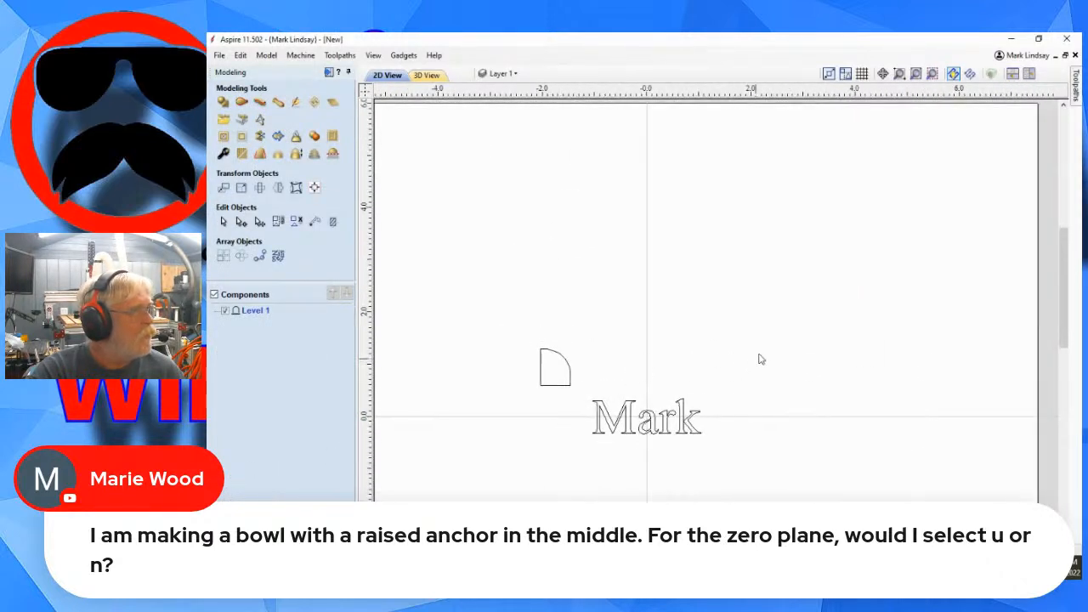
pyautogui.click(427, 76)
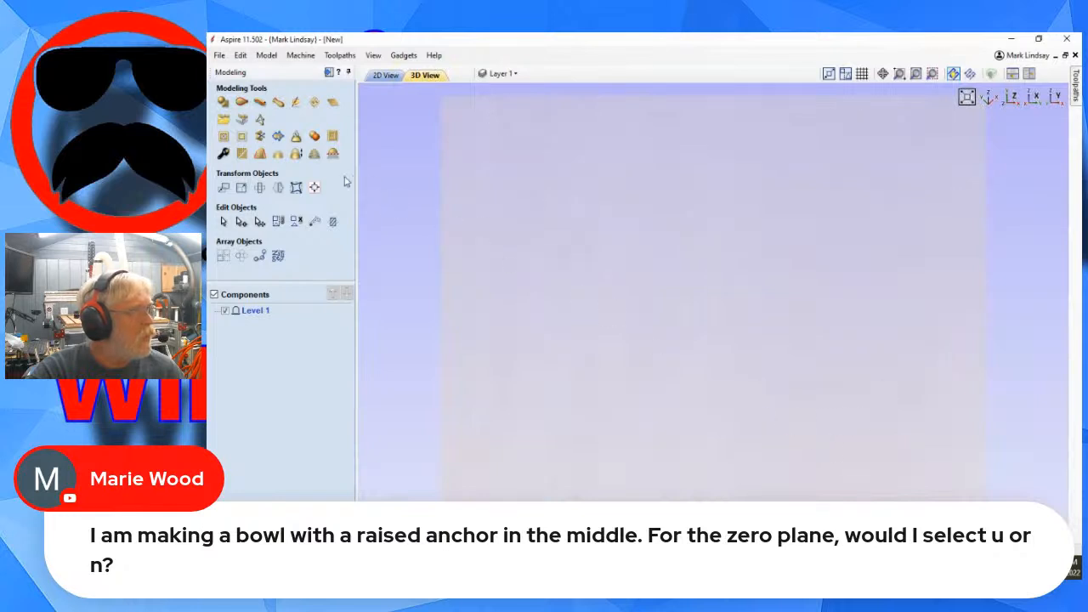
pyautogui.click(333, 104)
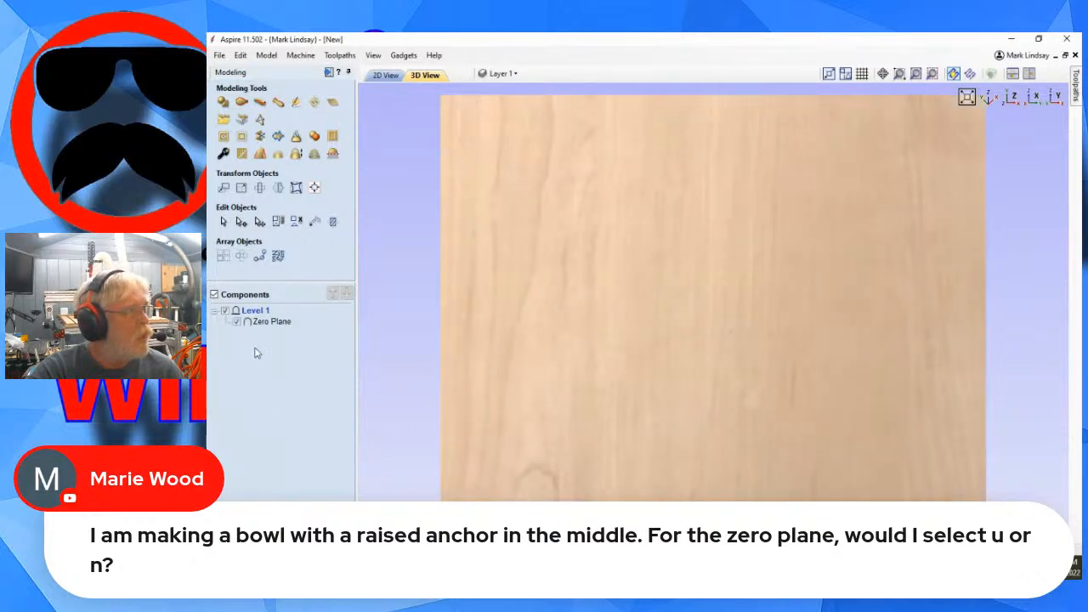
pyautogui.moveTo(241, 330)
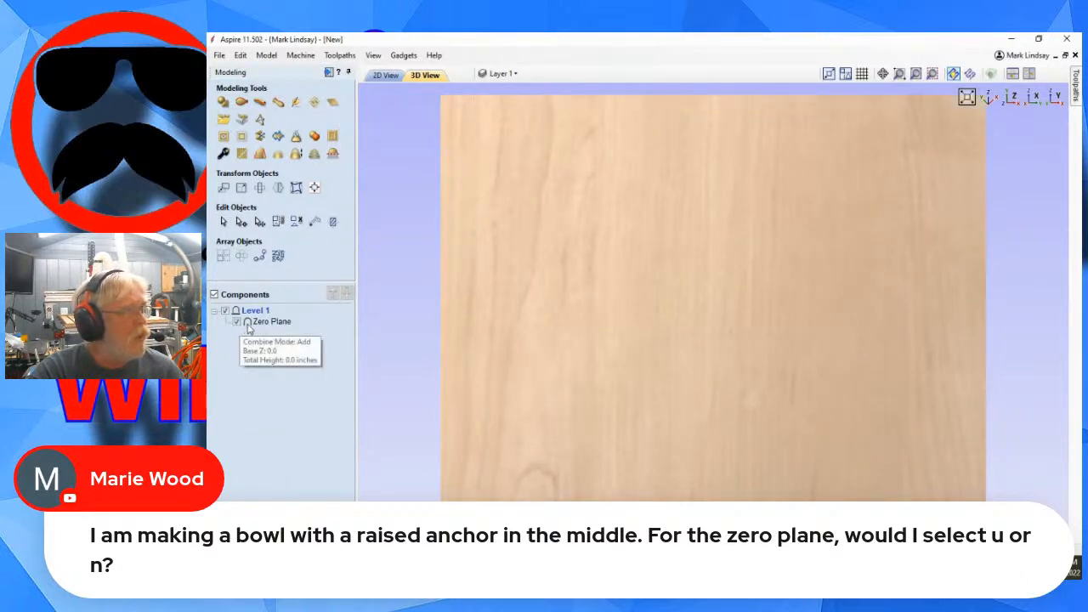
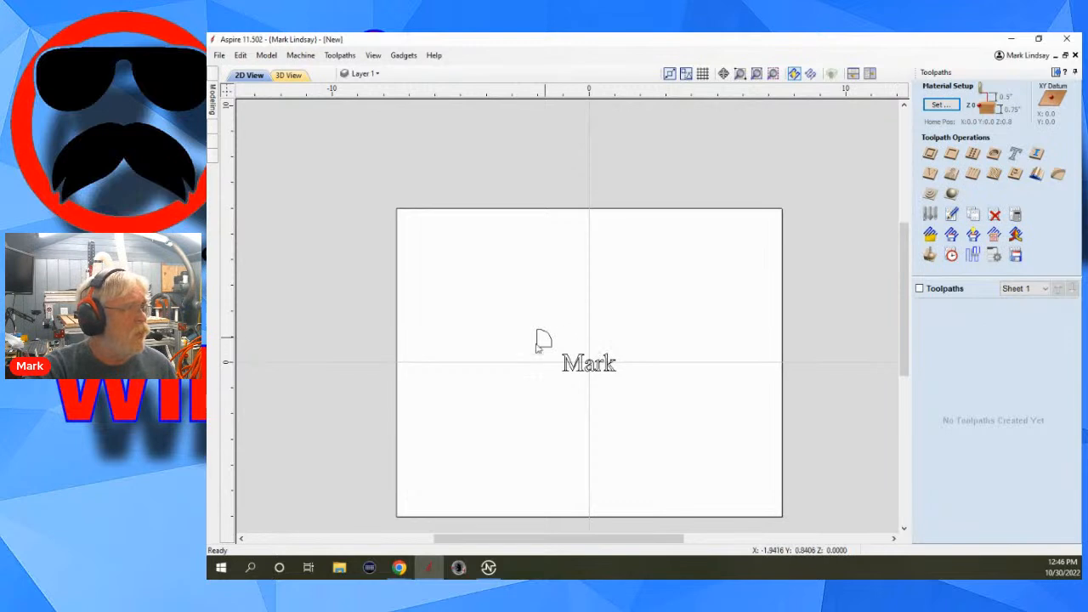
# Calculate a 0.125 inch deep pocket toolpath for the rounded-corner shape using the 1/4" and 1/8" end mills.
pyautogui.click(539, 340)
pyautogui.click(949, 154)
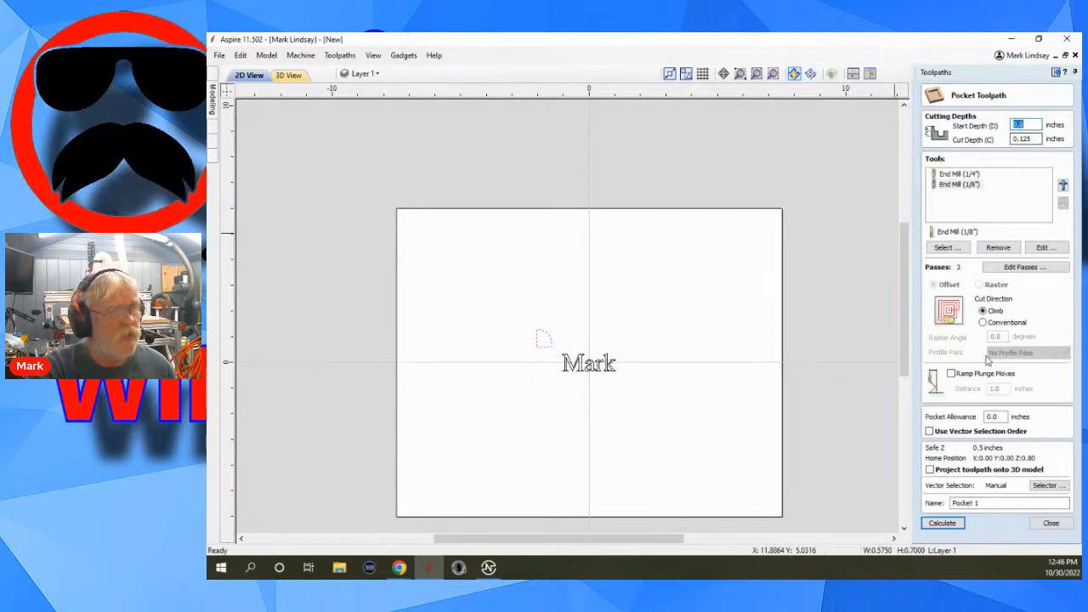
pyautogui.click(942, 523)
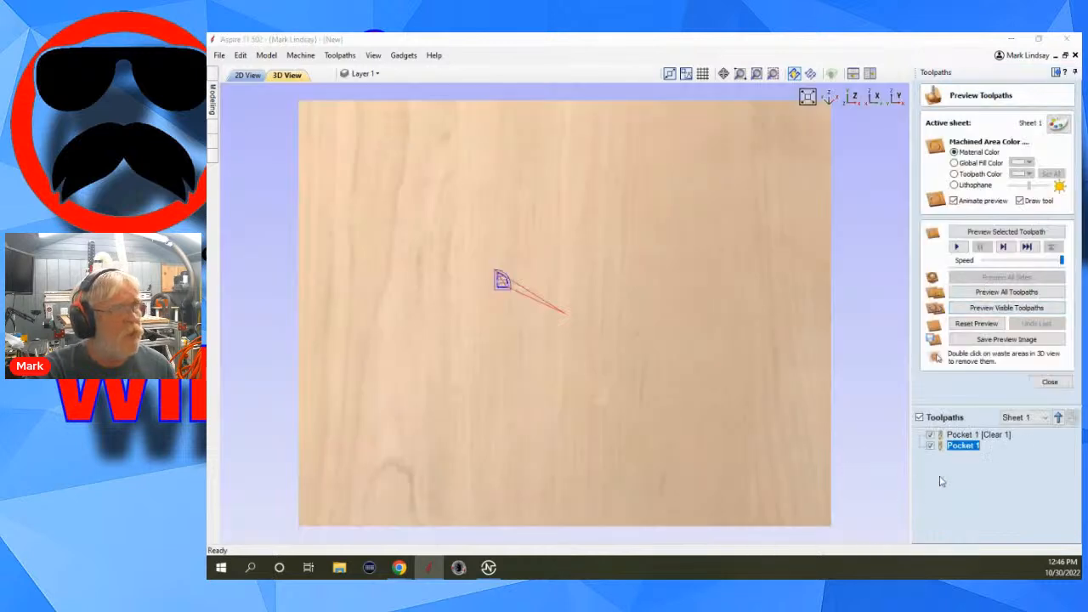
# Calculate a V-carve toolpath for the name text with the 90° 1 1/4" V-bit.
pyautogui.click(247, 75)
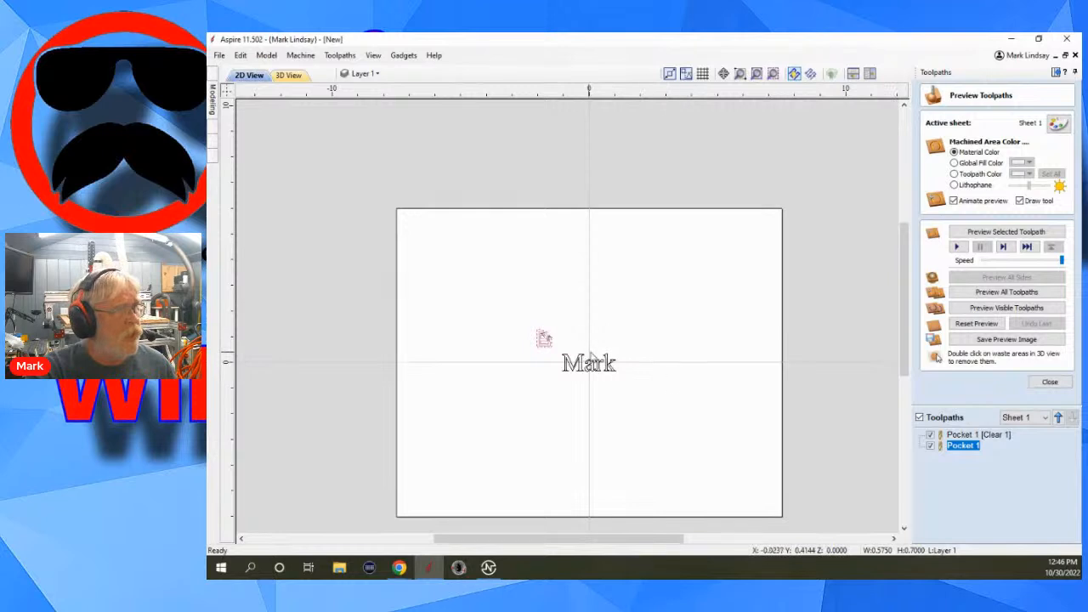
pyautogui.click(1049, 382)
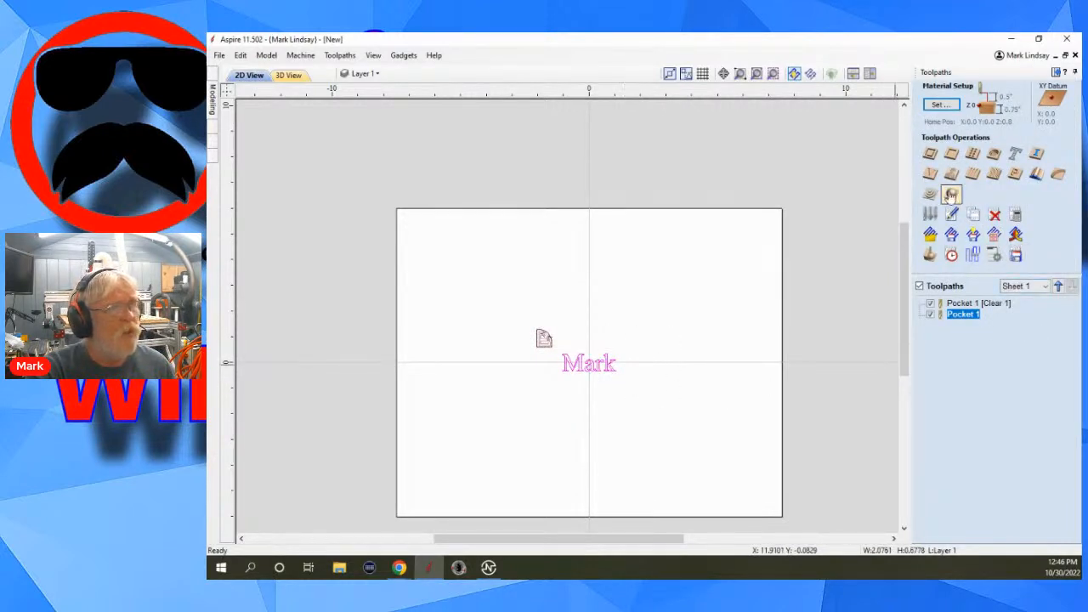
pyautogui.click(950, 195)
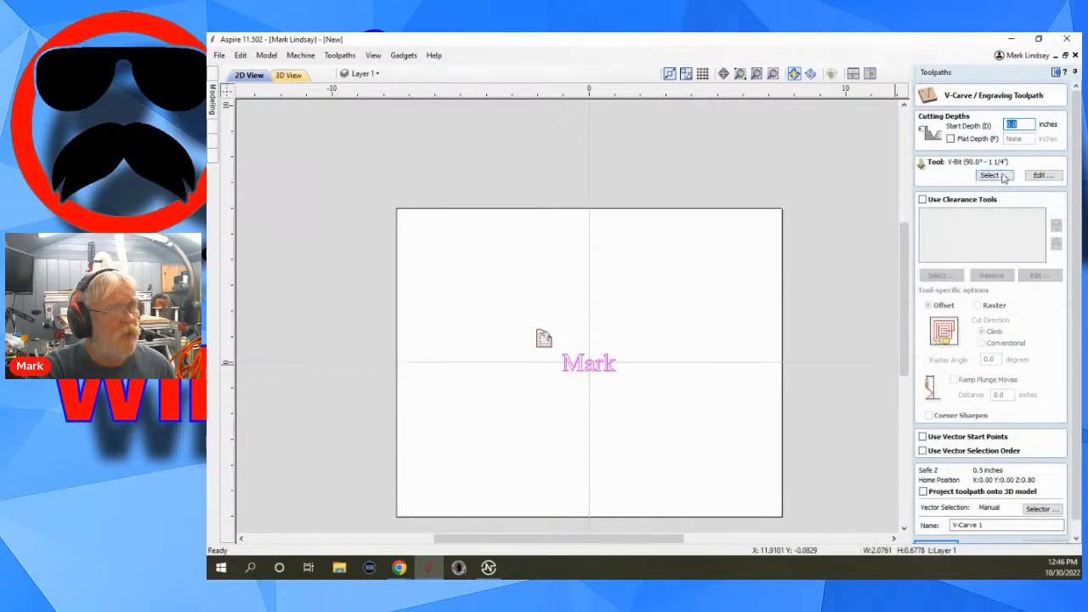
pyautogui.scroll(-1, 986, 524)
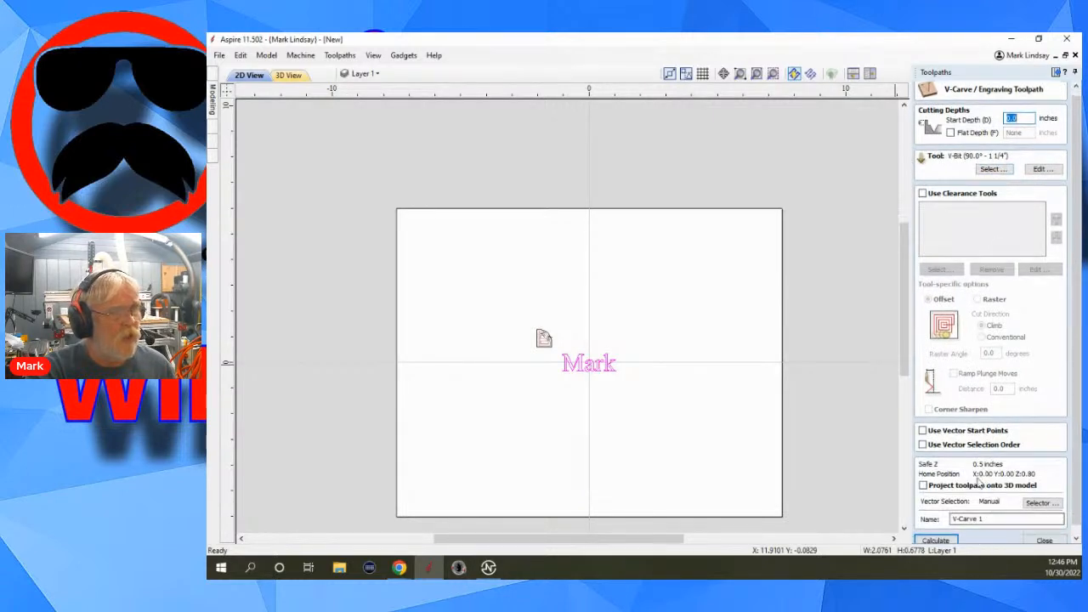
pyautogui.click(946, 536)
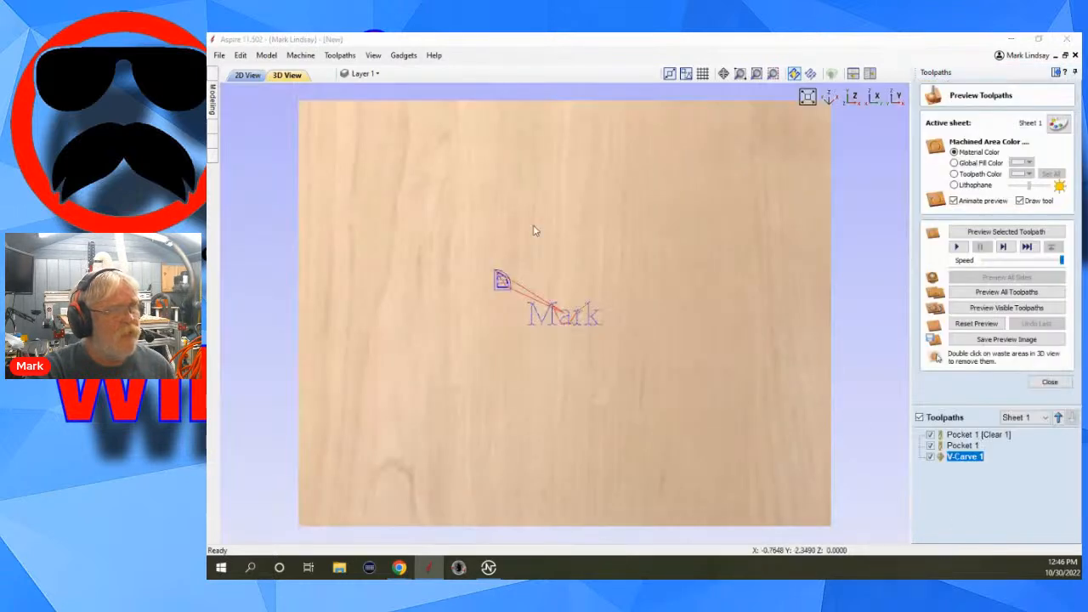
# Show only the two pocket toolpaths in the preview and compare the 2D and 3D views.
pyautogui.click(919, 418)
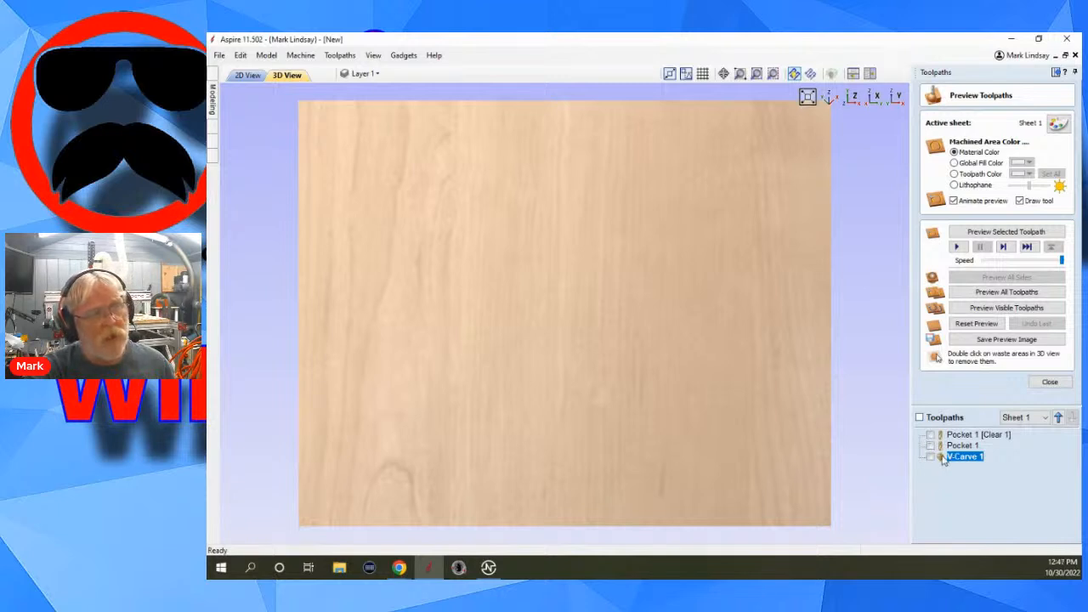
pyautogui.click(931, 435)
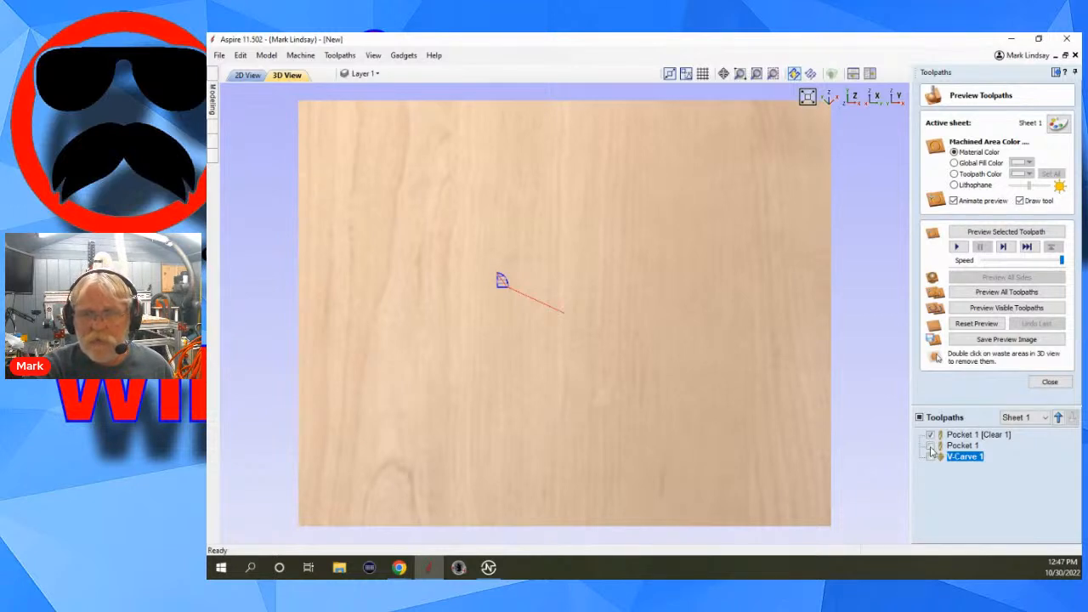
pyautogui.click(931, 446)
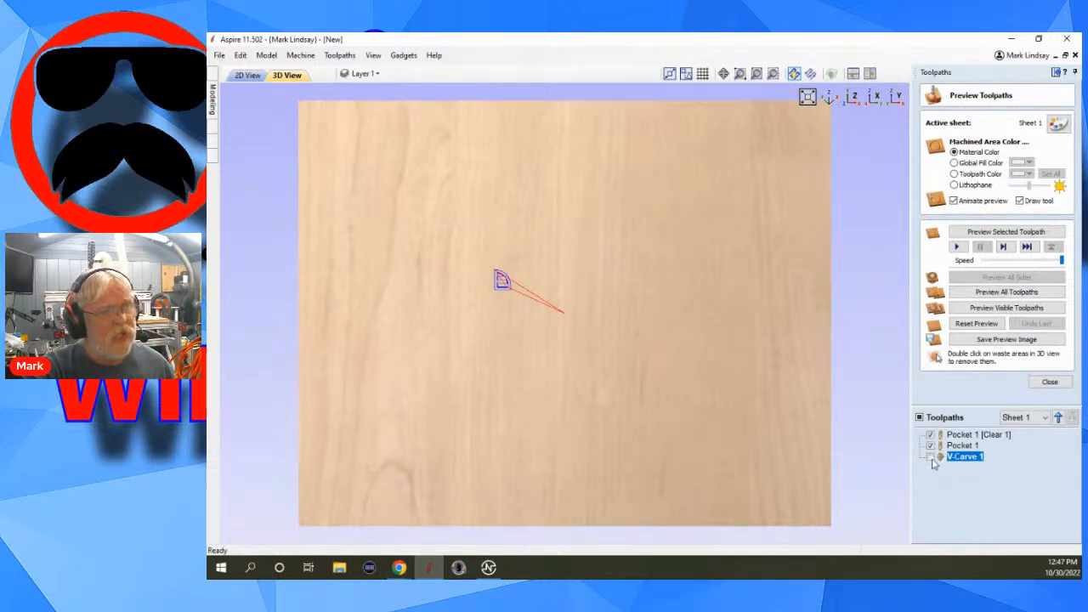
pyautogui.click(248, 76)
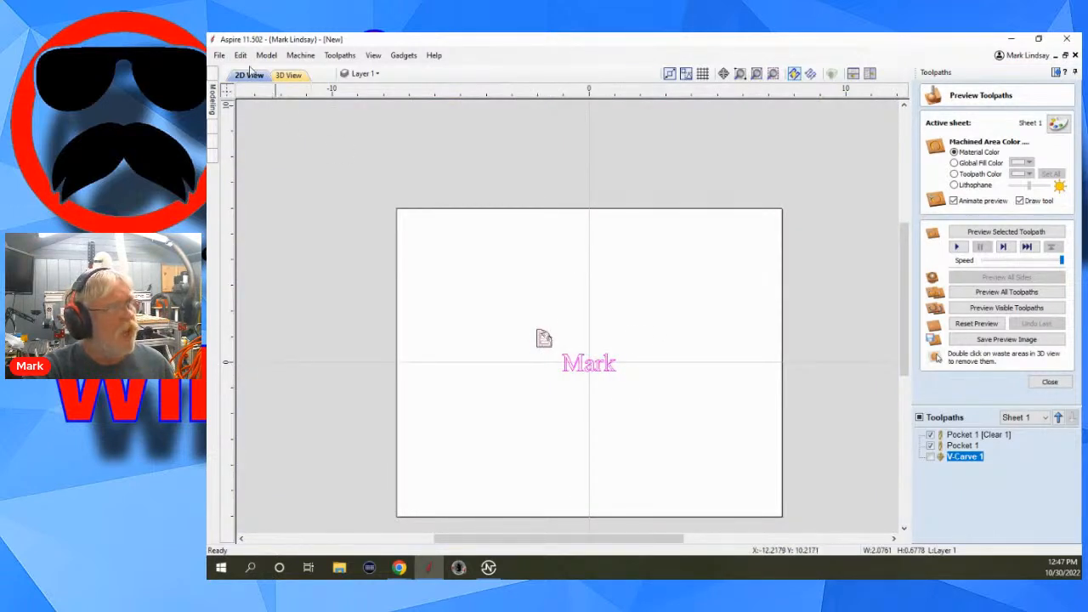
pyautogui.click(288, 75)
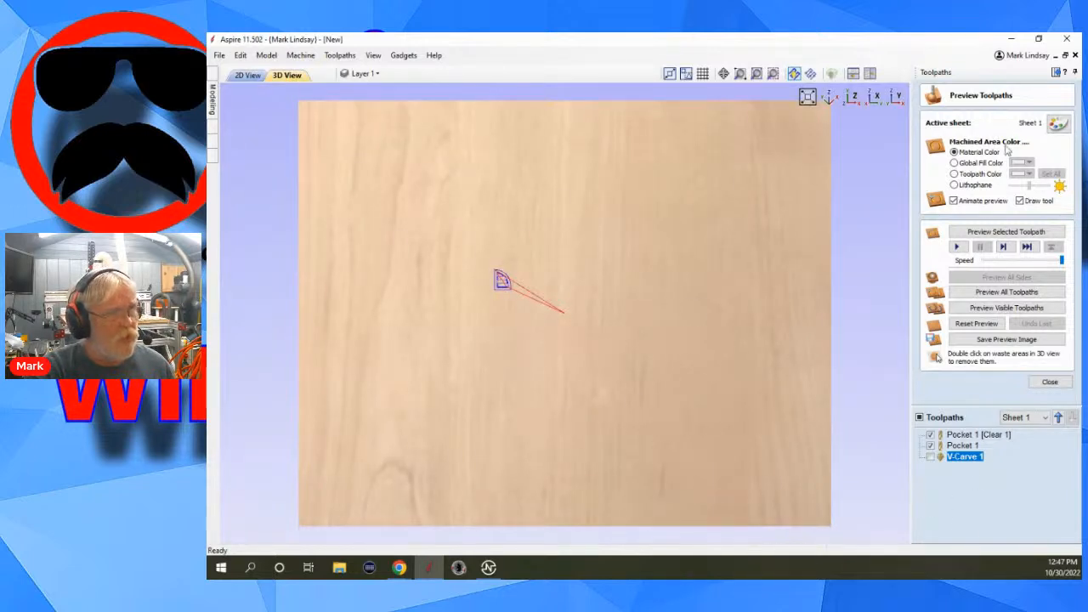
# Toggle the visibility of Pocket 1 [Clear 1] and Pocket 1 separately to compare each tool's path in the 3D view.
pyautogui.click(930, 436)
pyautogui.click(930, 446)
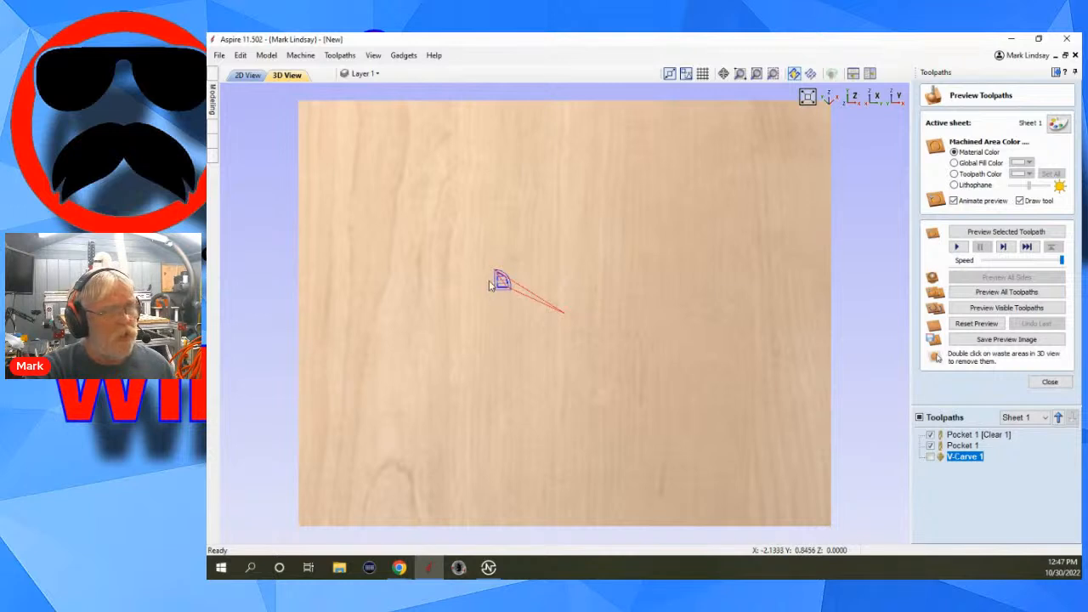
pyautogui.click(930, 435)
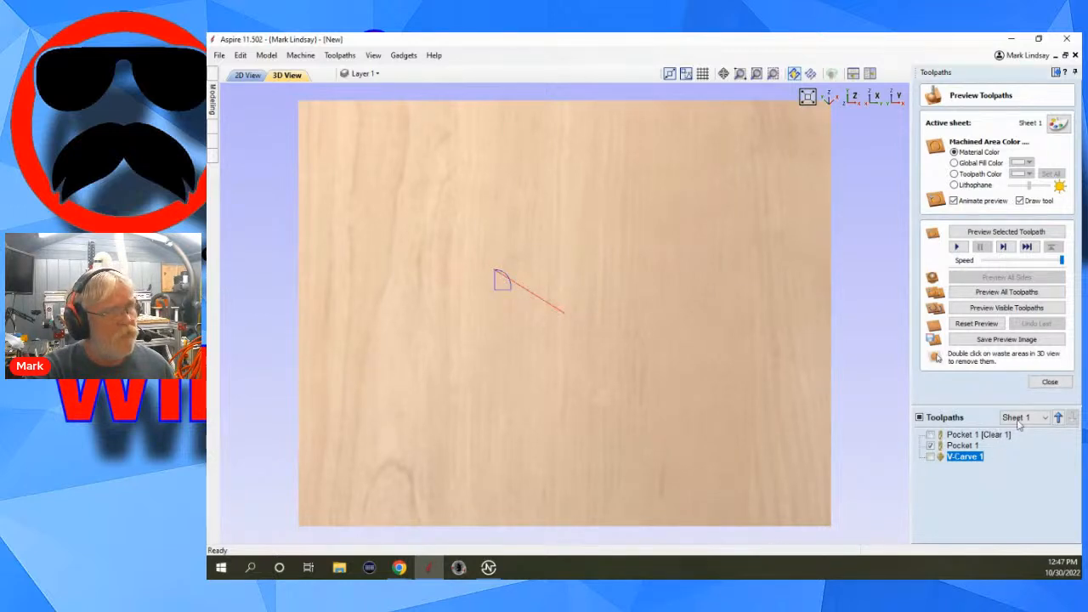
pyautogui.click(930, 445)
pyautogui.click(930, 435)
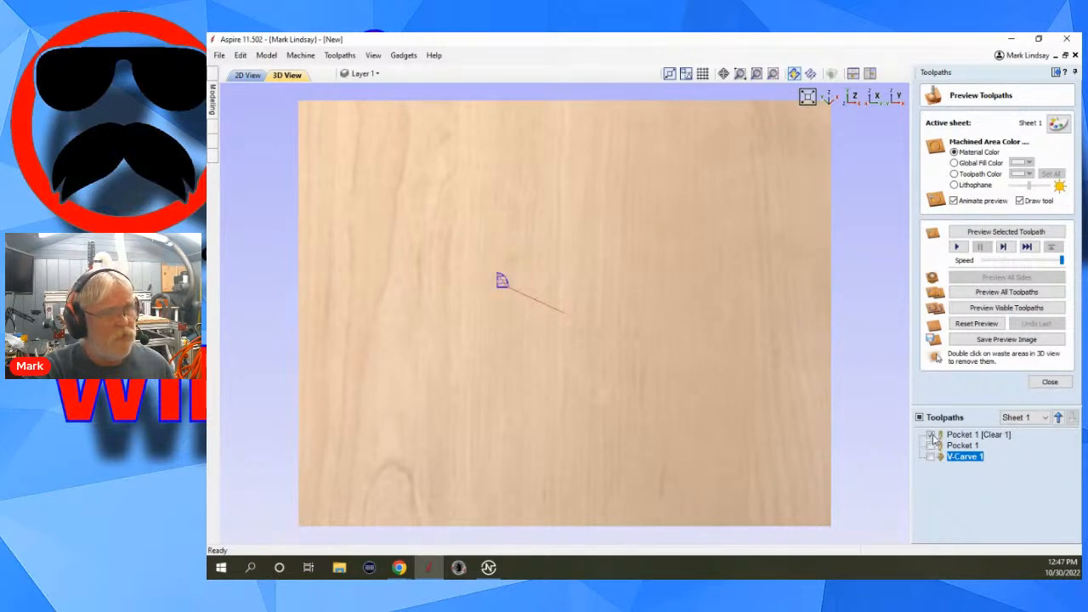
pyautogui.click(930, 445)
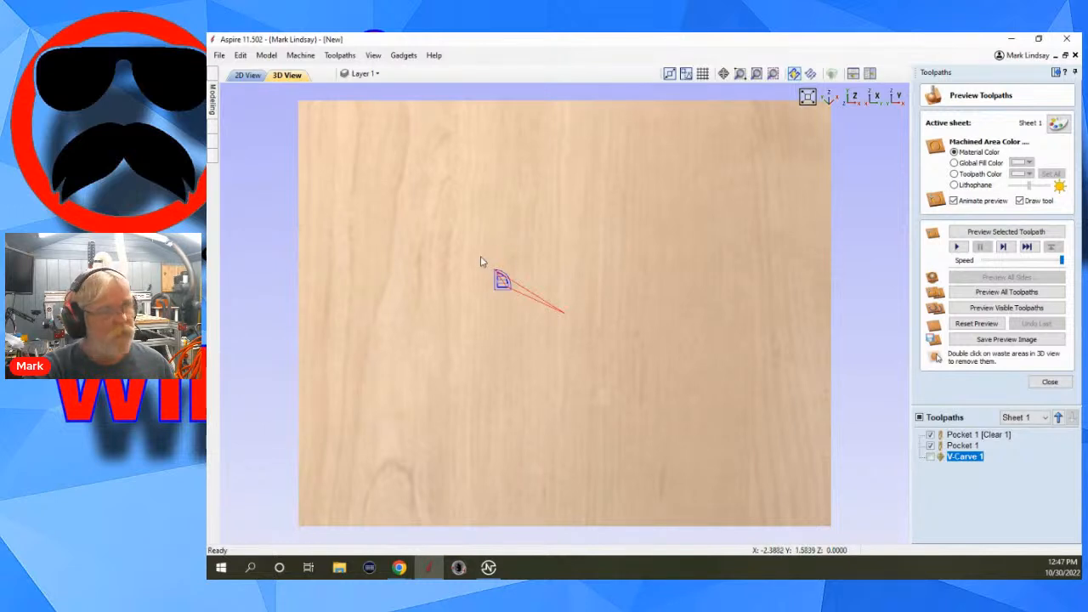
# Delete the V-carve toolpath and hide both pocket toolpaths in the 3D view.
pyautogui.moveTo(964, 459)
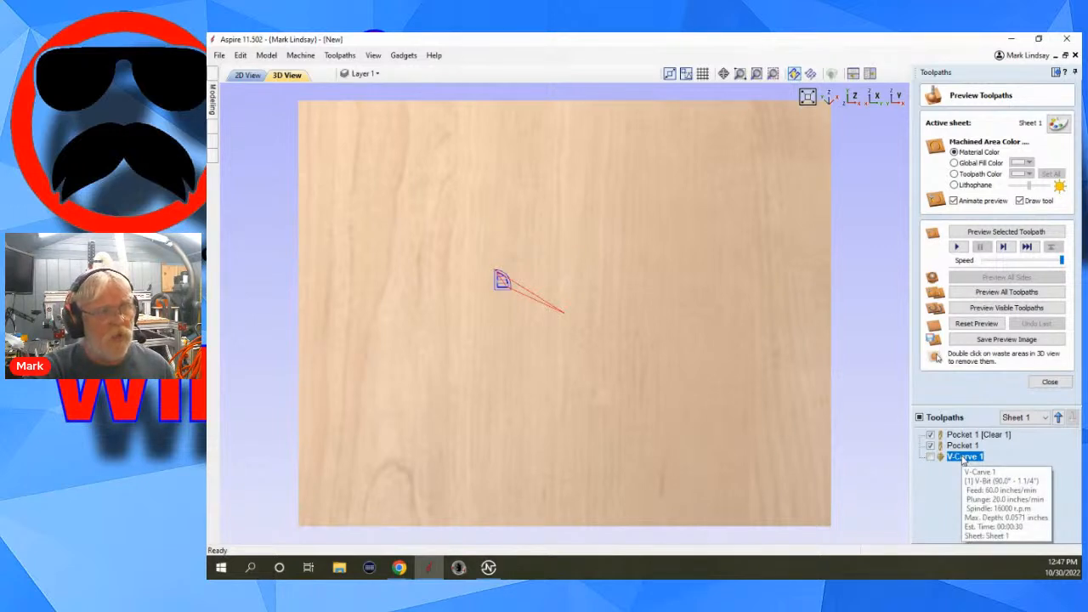
pyautogui.rightClick(965, 460)
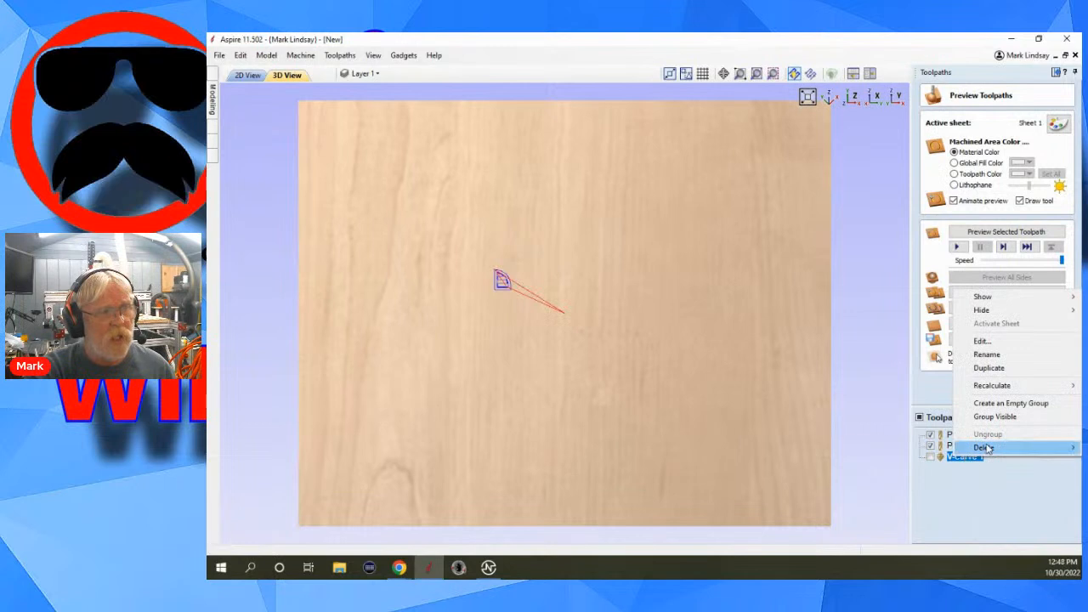
pyautogui.moveTo(980, 448)
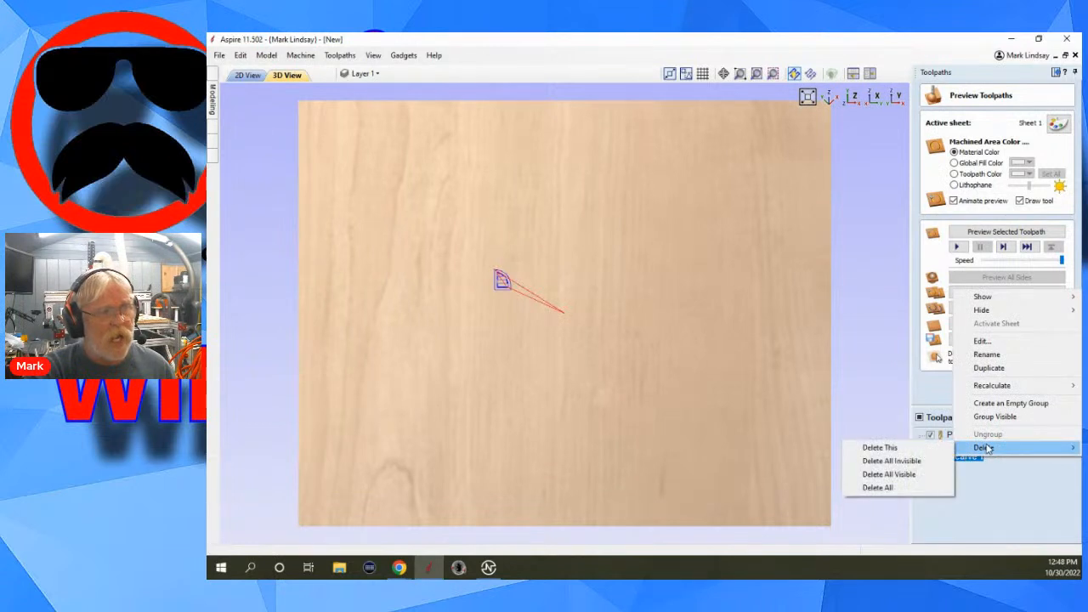
pyautogui.click(879, 447)
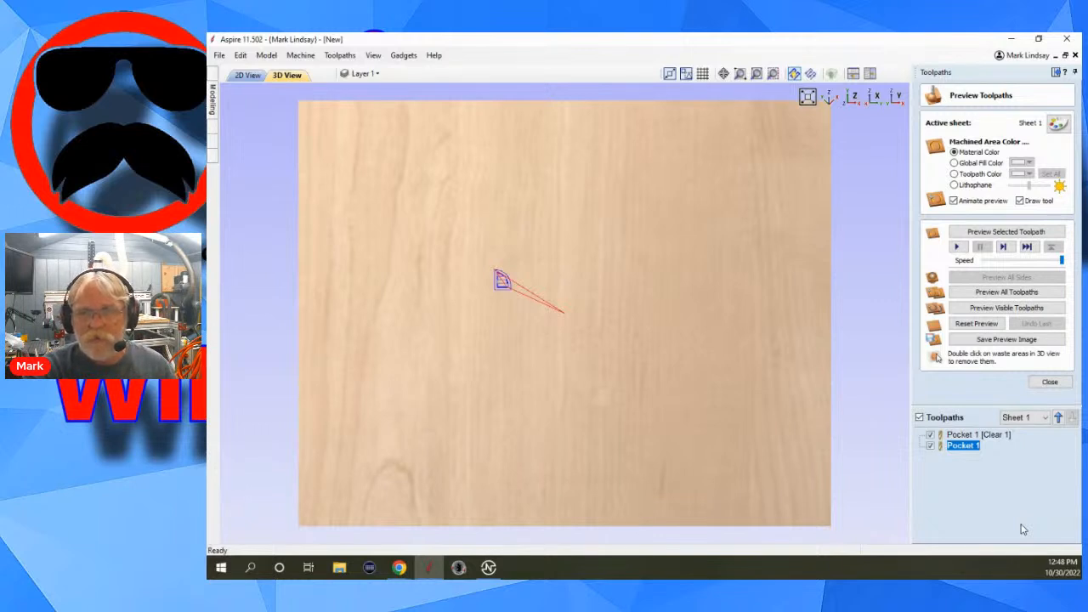
pyautogui.click(931, 446)
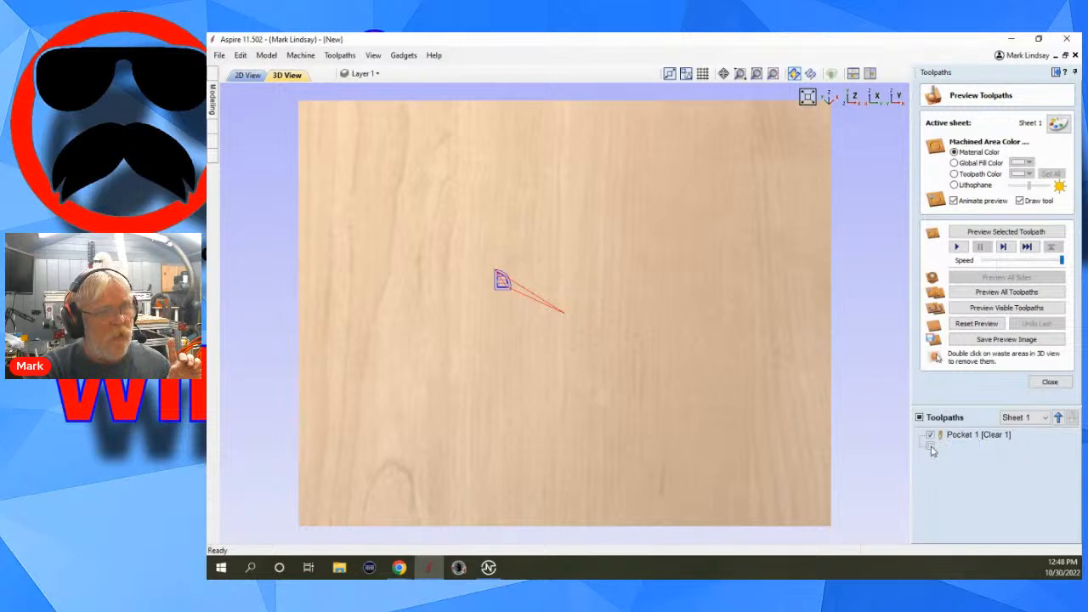
pyautogui.click(932, 436)
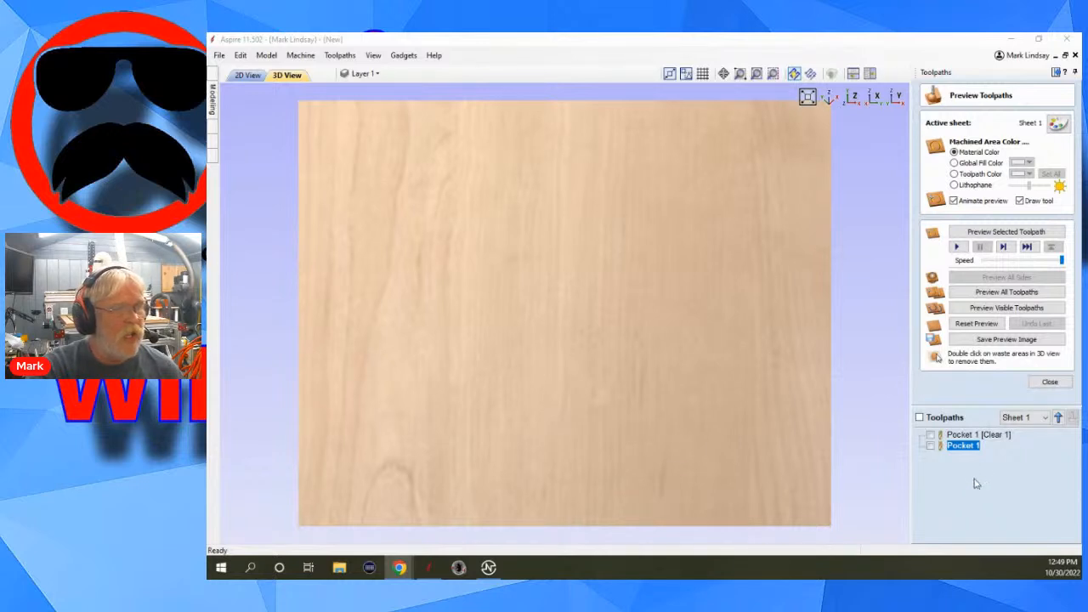
# Reopen the Pocket 1 toolpath for editing and remove the 1/4" end mill from its tools.
pyautogui.click(1047, 383)
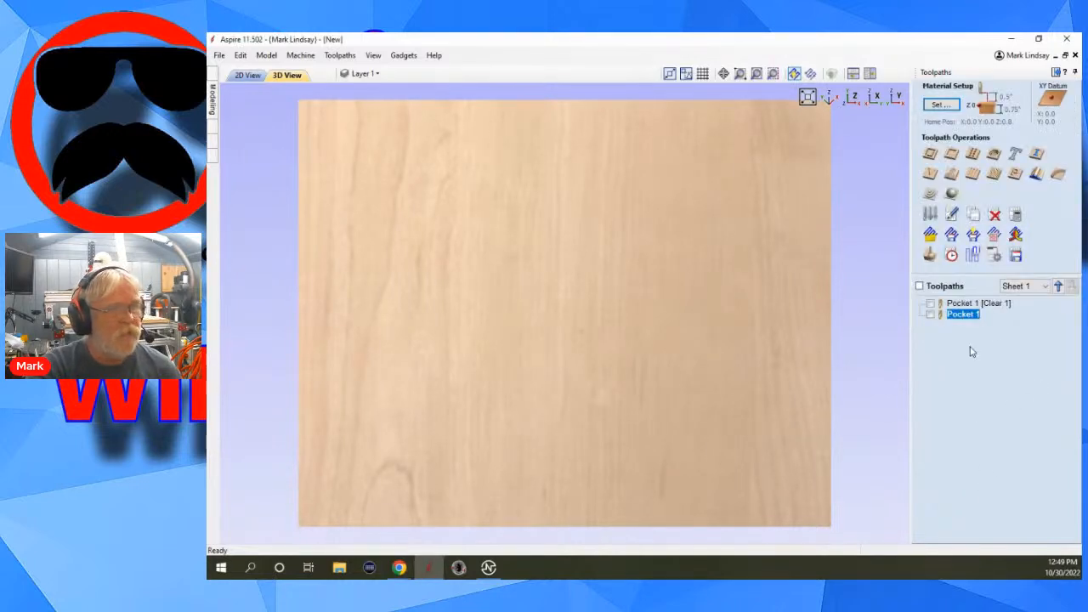
pyautogui.doubleClick(969, 314)
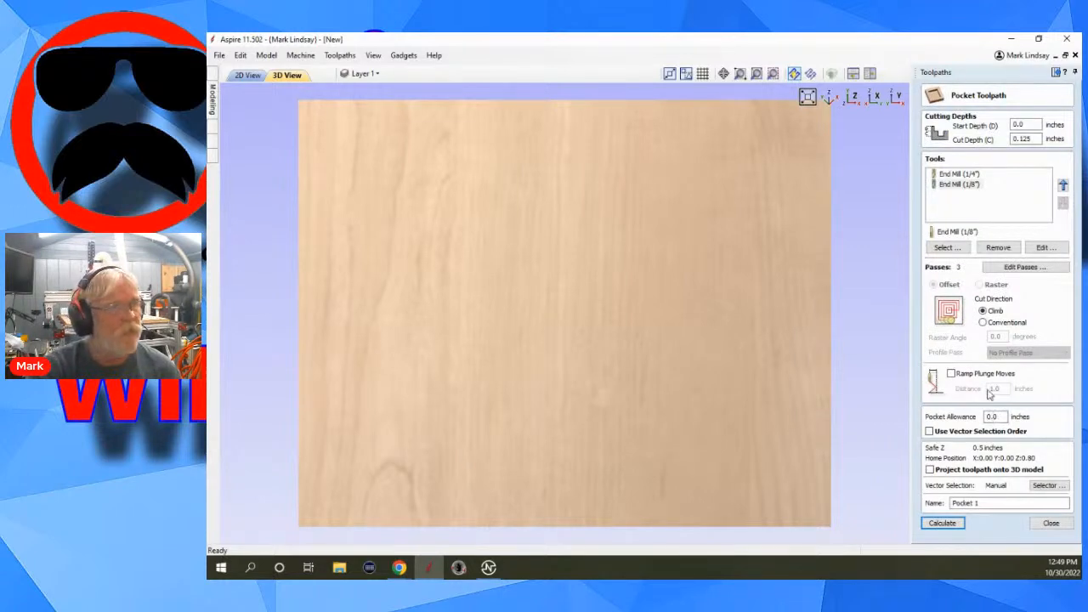
pyautogui.click(960, 175)
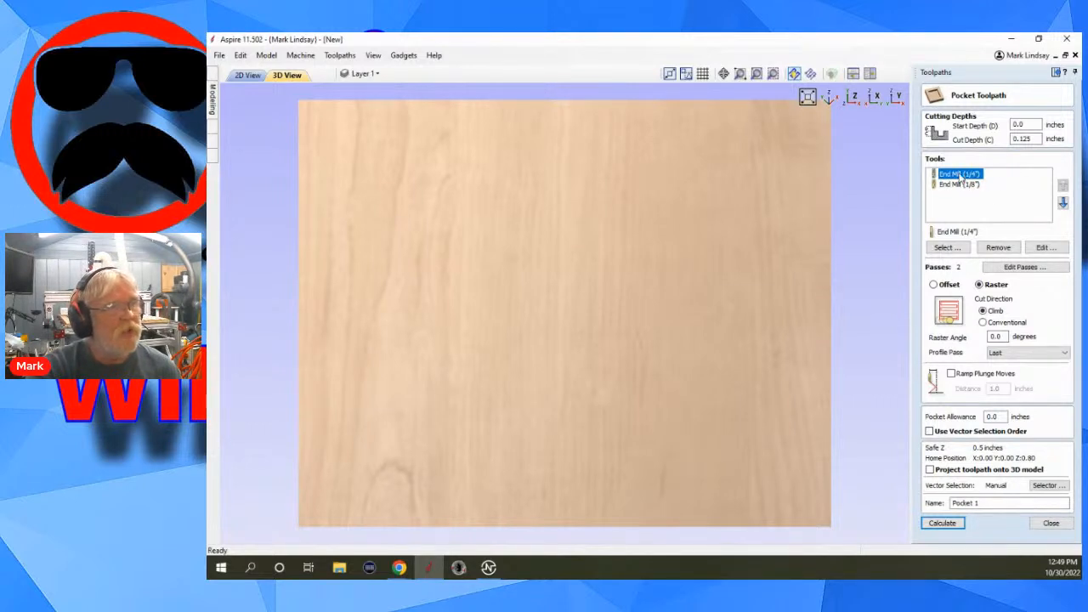
pyautogui.click(998, 247)
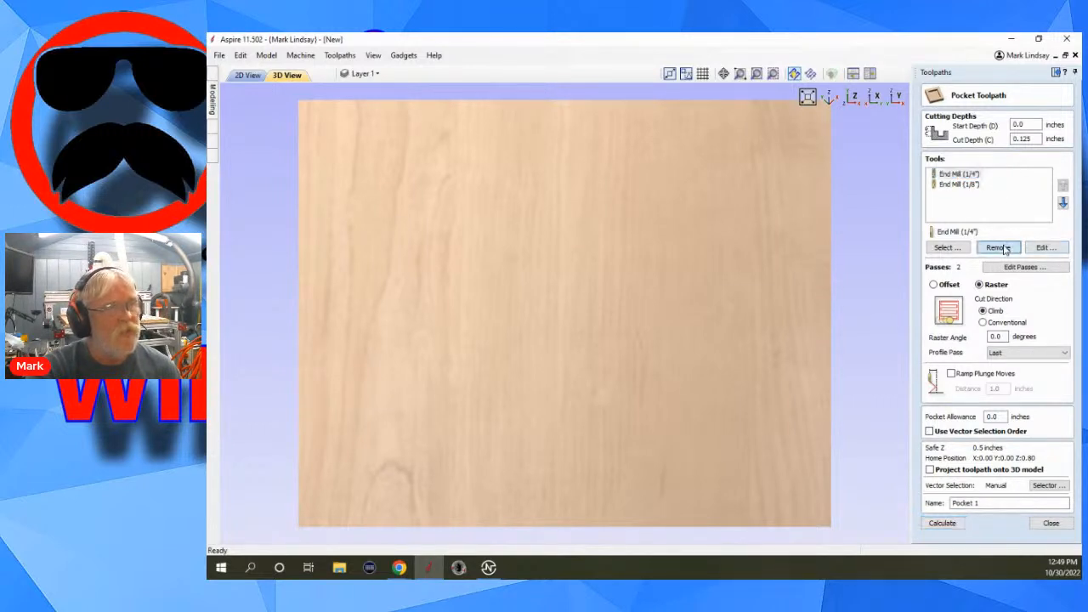
# Try raster clearing for the pocket with the profile pass set to First and then Last, and close without calculating.
pyautogui.click(246, 75)
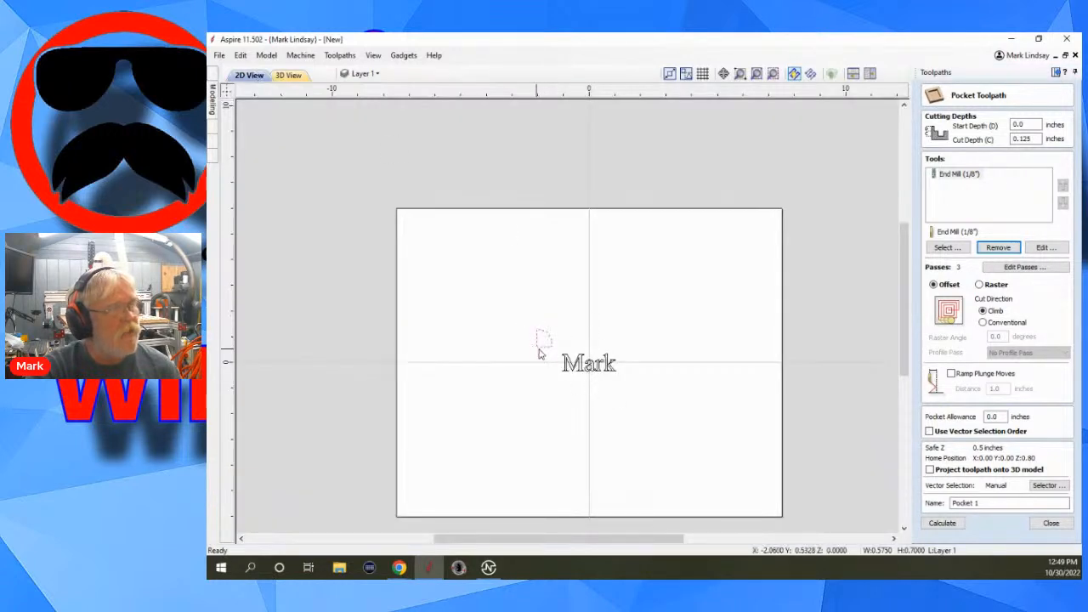
pyautogui.scroll(3, 548, 357)
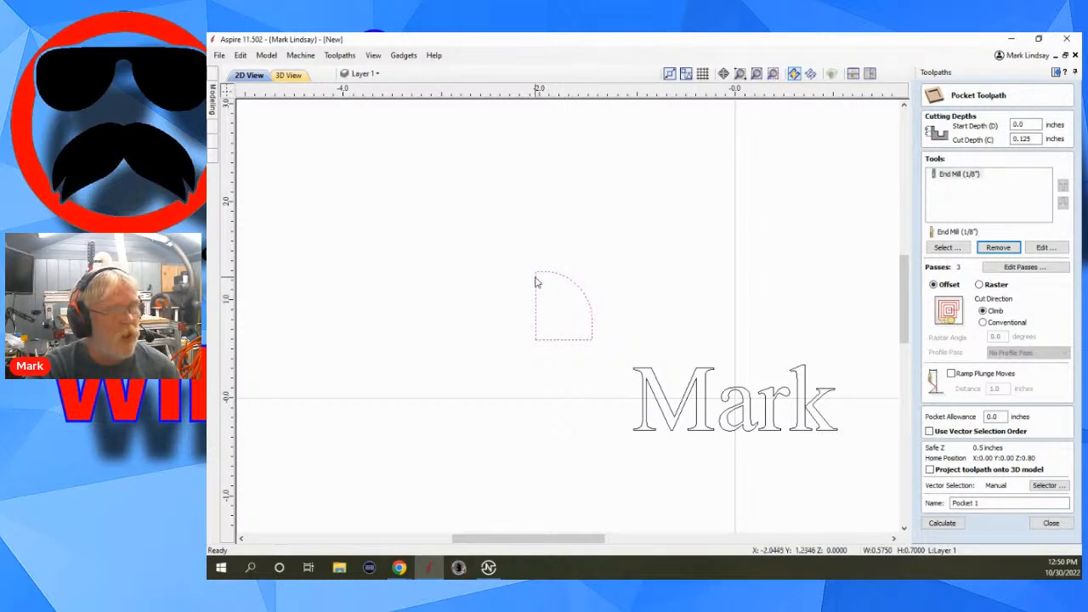
pyautogui.click(979, 286)
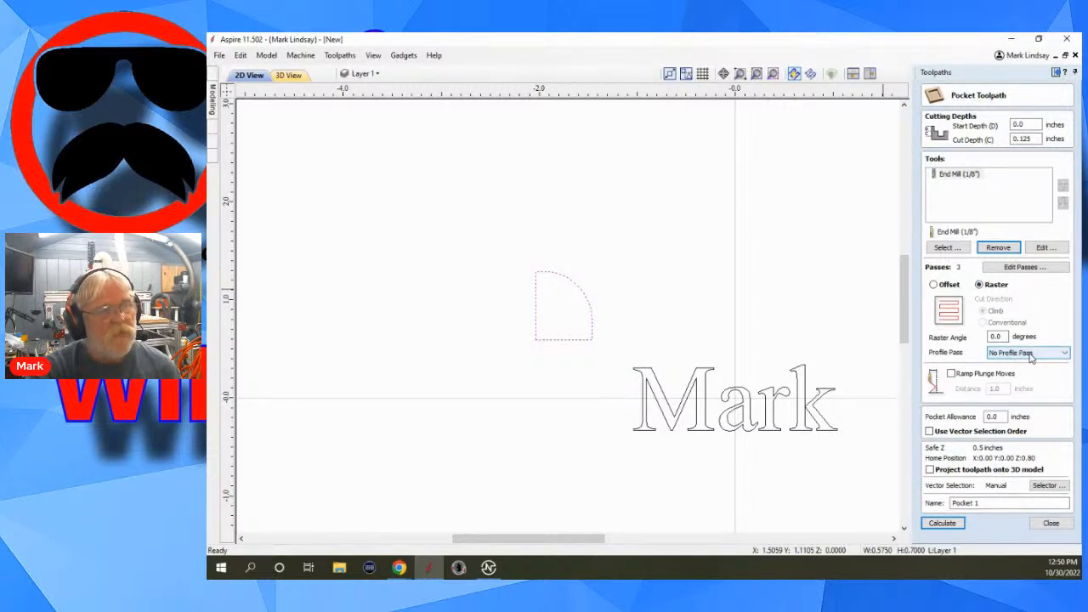
pyautogui.click(1032, 355)
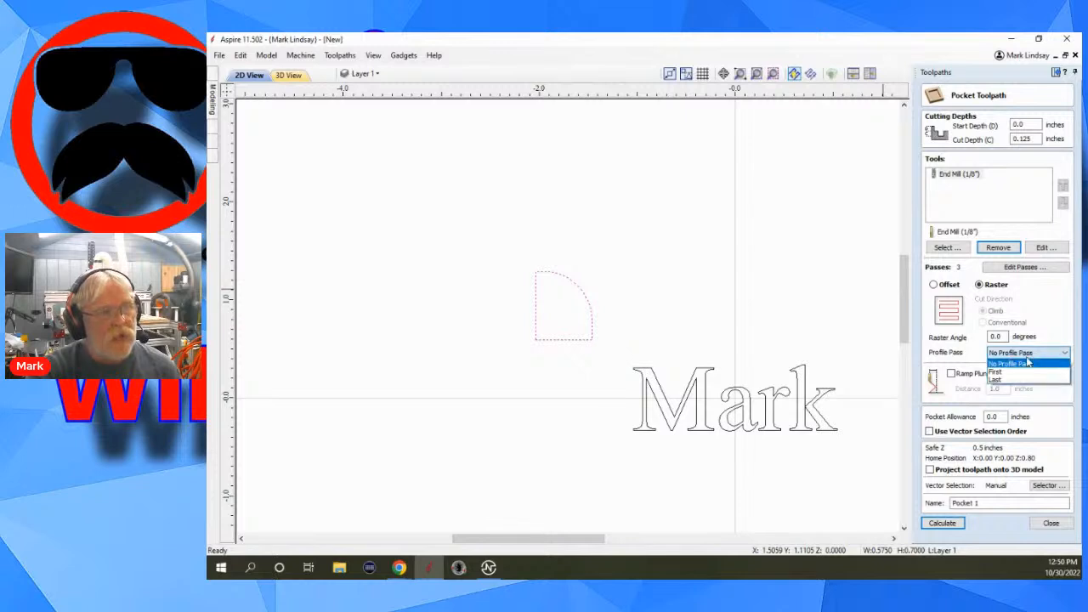
pyautogui.click(1009, 374)
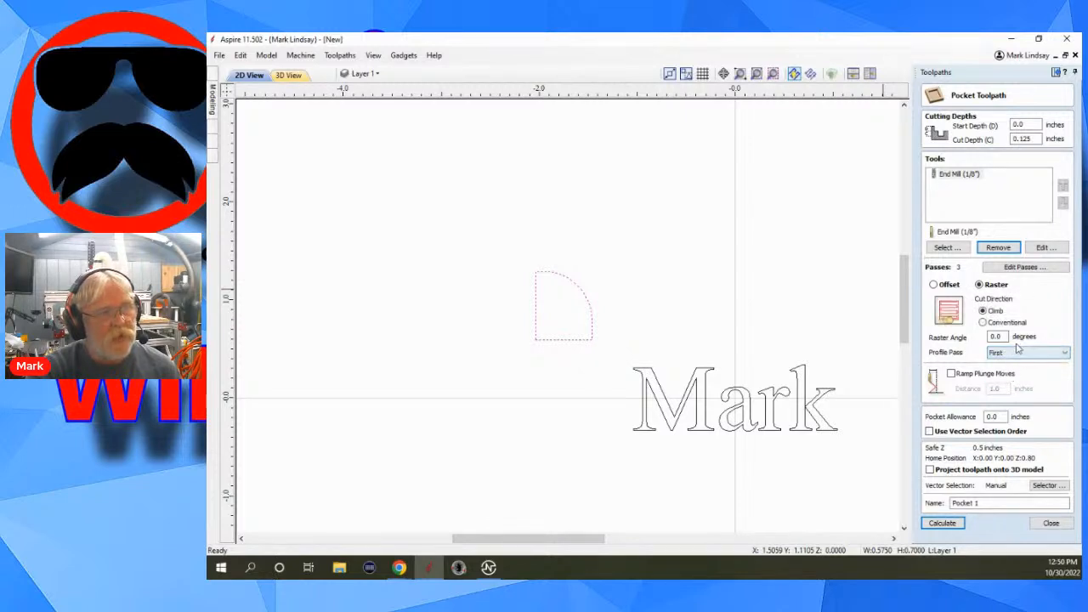
pyautogui.click(1020, 353)
pyautogui.click(1011, 379)
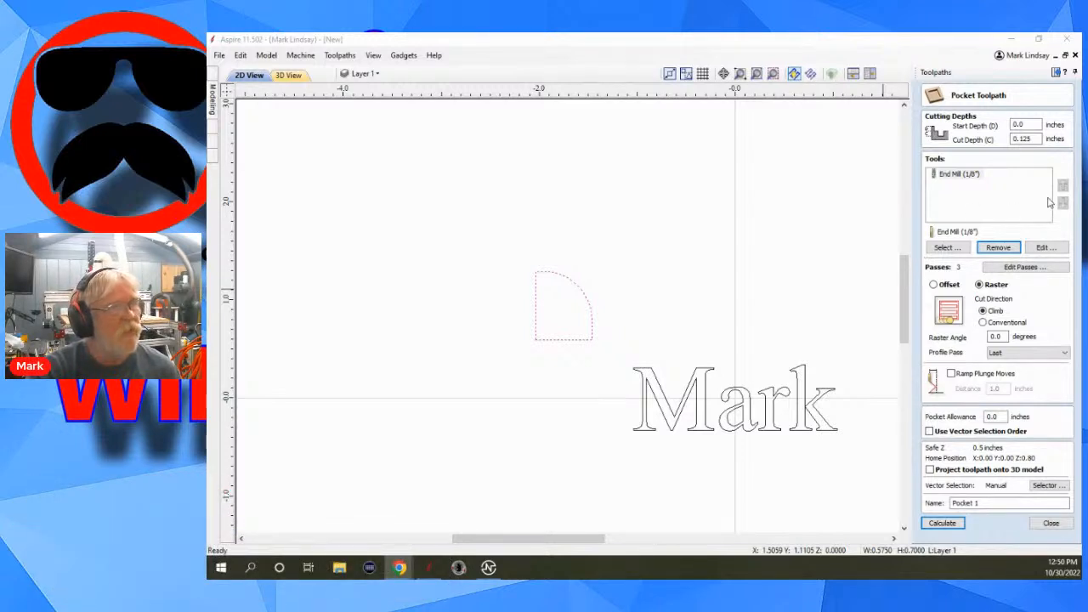
pyautogui.click(1065, 523)
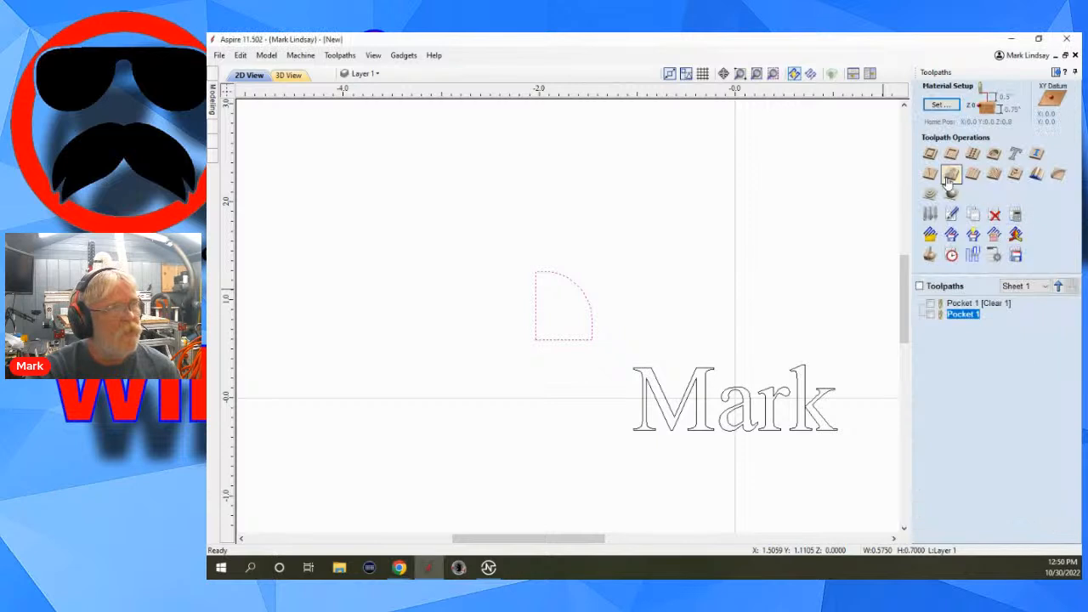
# Try a 2D profile toolpath with a separate last pass enabled for the quarter-round shape, and close without calculating.
pyautogui.click(930, 154)
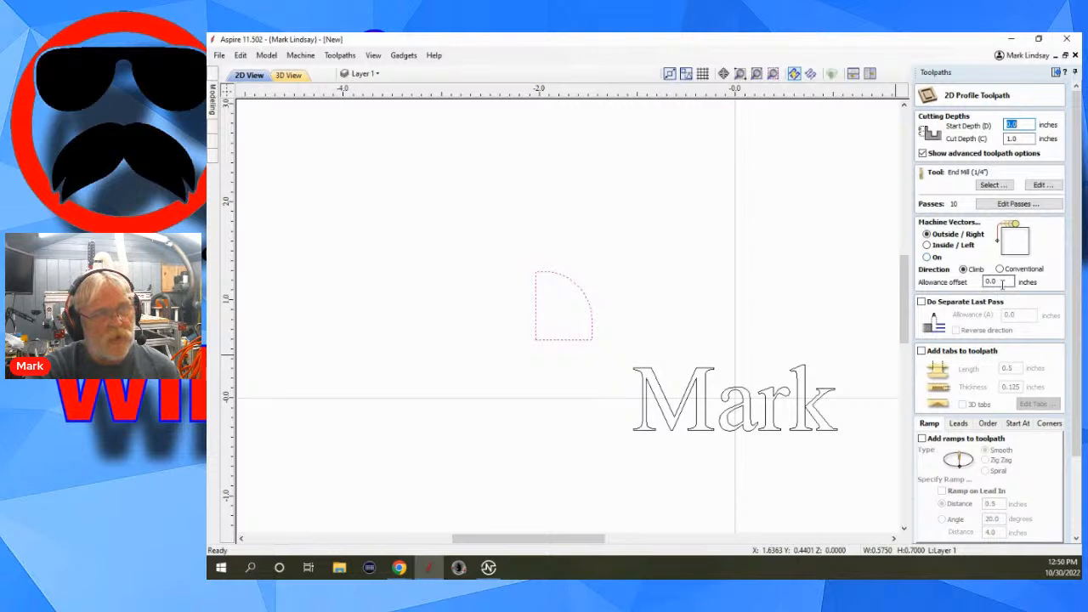
pyautogui.click(922, 302)
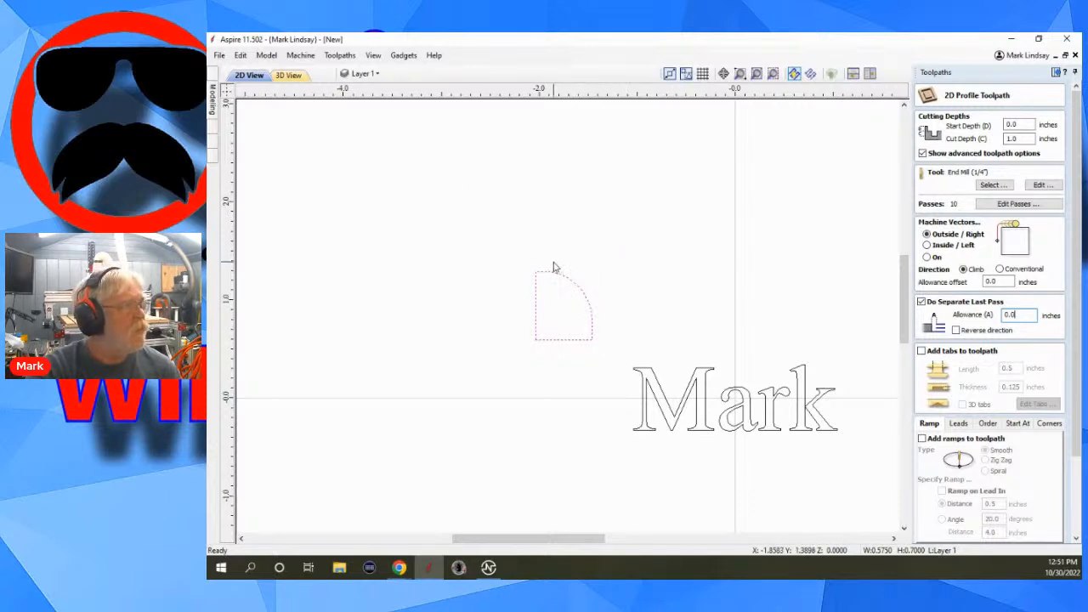
pyautogui.scroll(-1, 1055, 459)
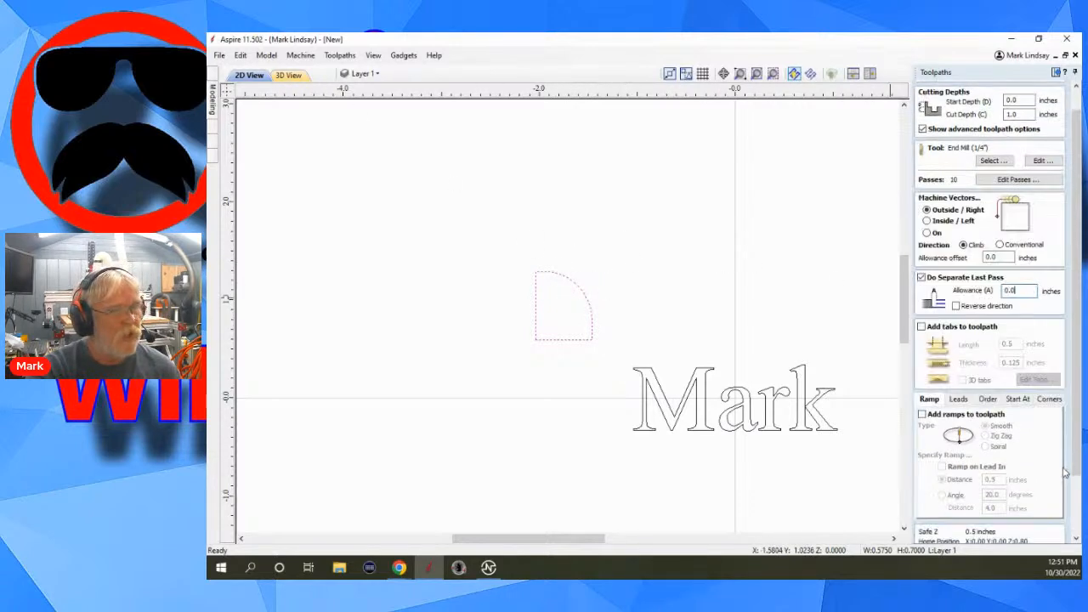
pyautogui.scroll(-1, 1052, 484)
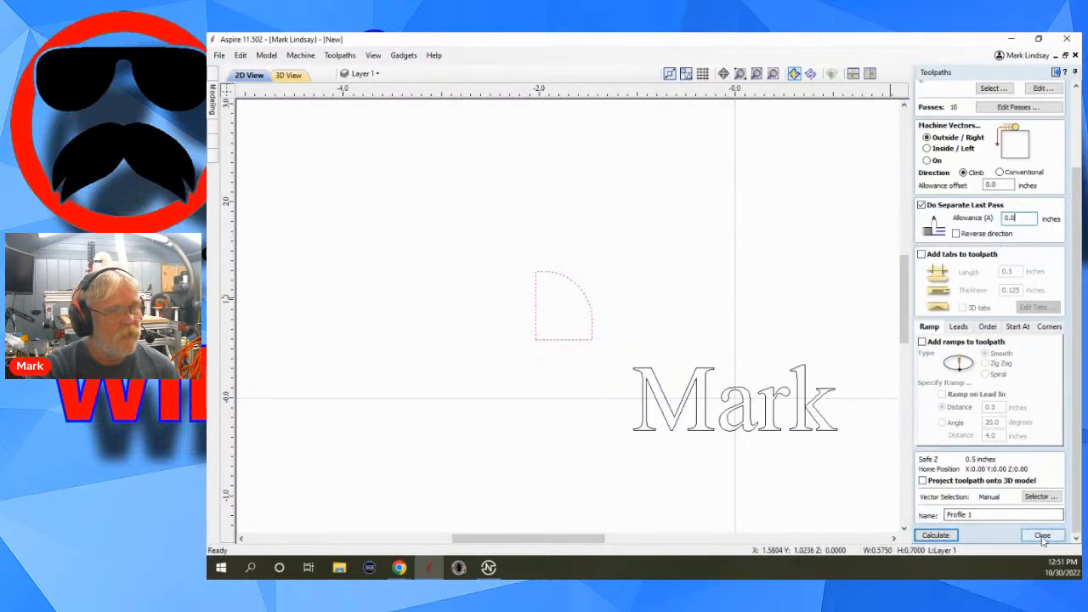
pyautogui.click(1043, 535)
# Delete the text and the quarter-round shape from the 2D view.
pyautogui.scroll(-3, 780, 374)
pyautogui.scroll(-2, 619, 374)
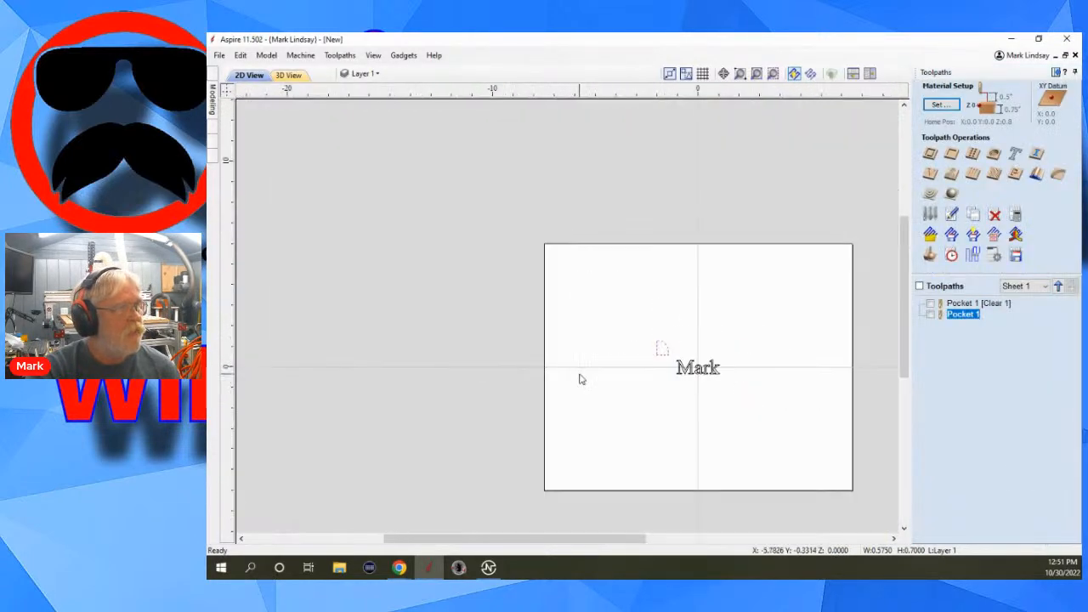
pyautogui.click(1060, 74)
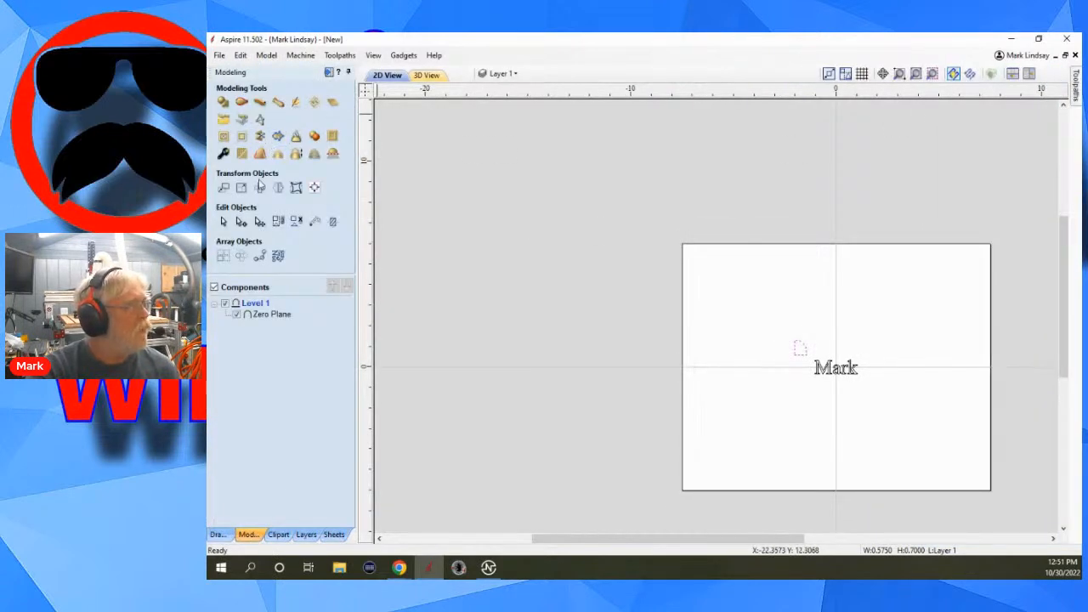
pyautogui.click(213, 535)
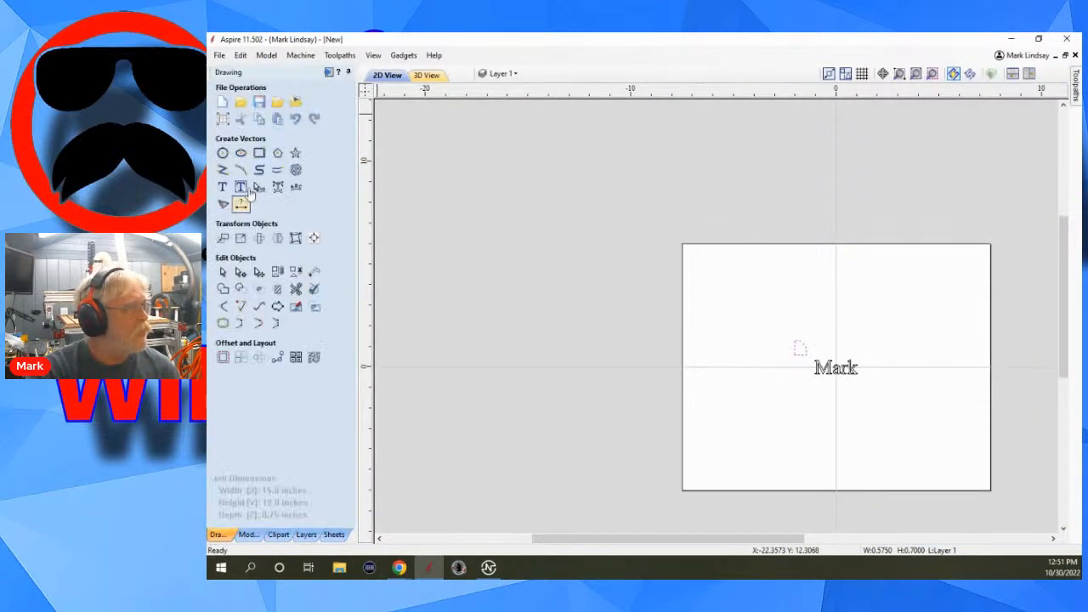
pyautogui.click(258, 152)
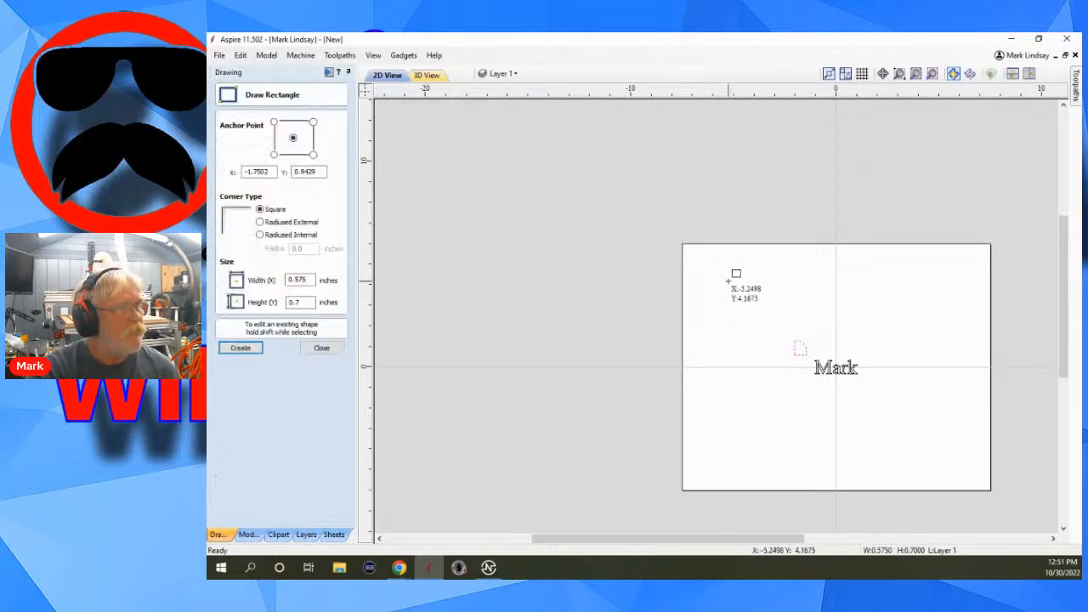
pyautogui.click(321, 348)
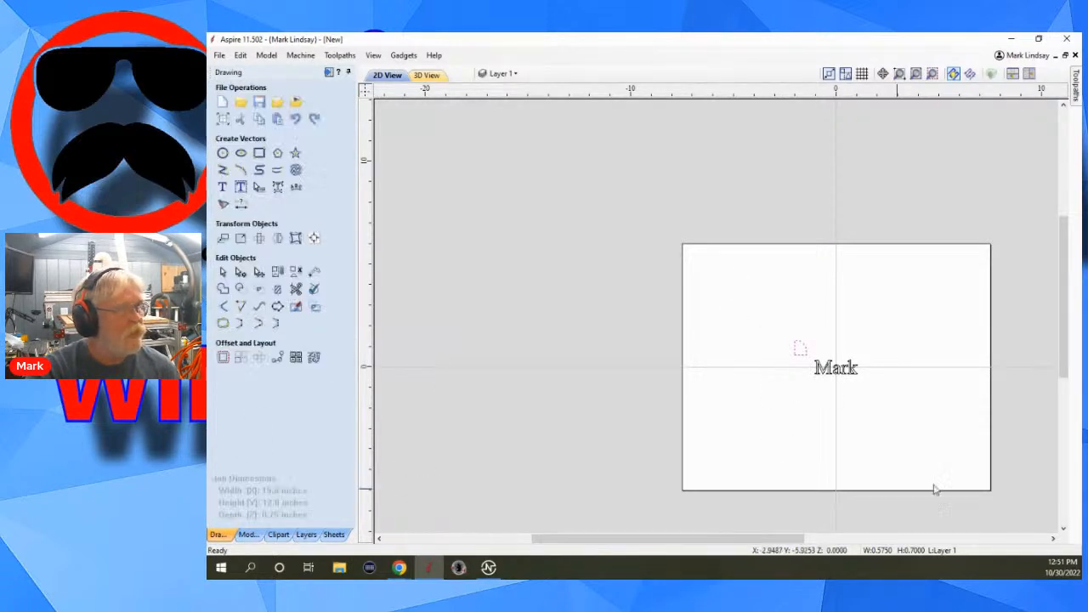
pyautogui.moveTo(916, 320); pyautogui.dragTo(767, 430)
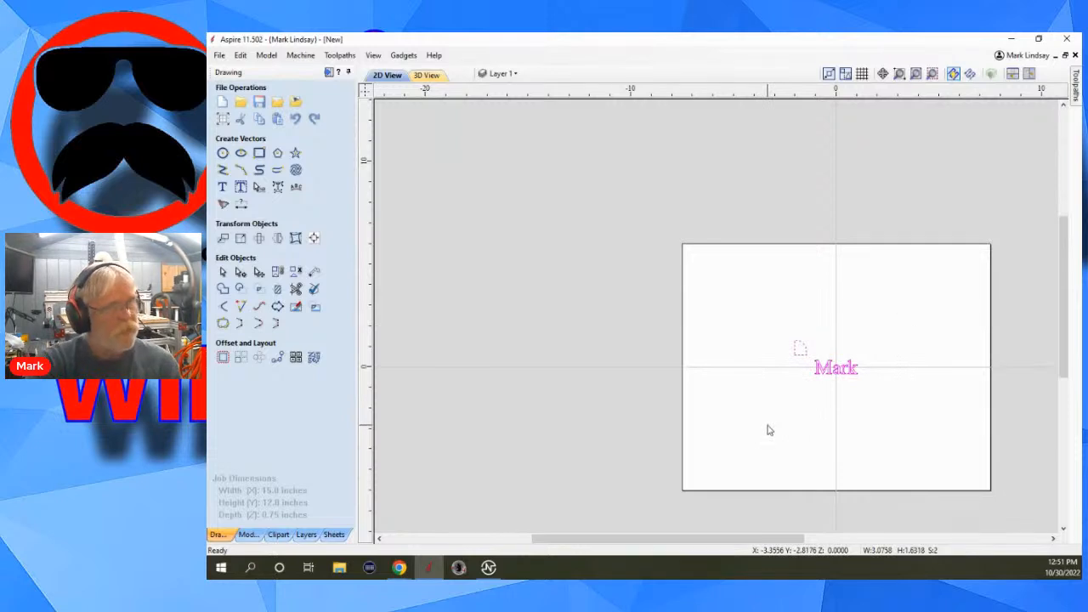
pyautogui.press('Delete')
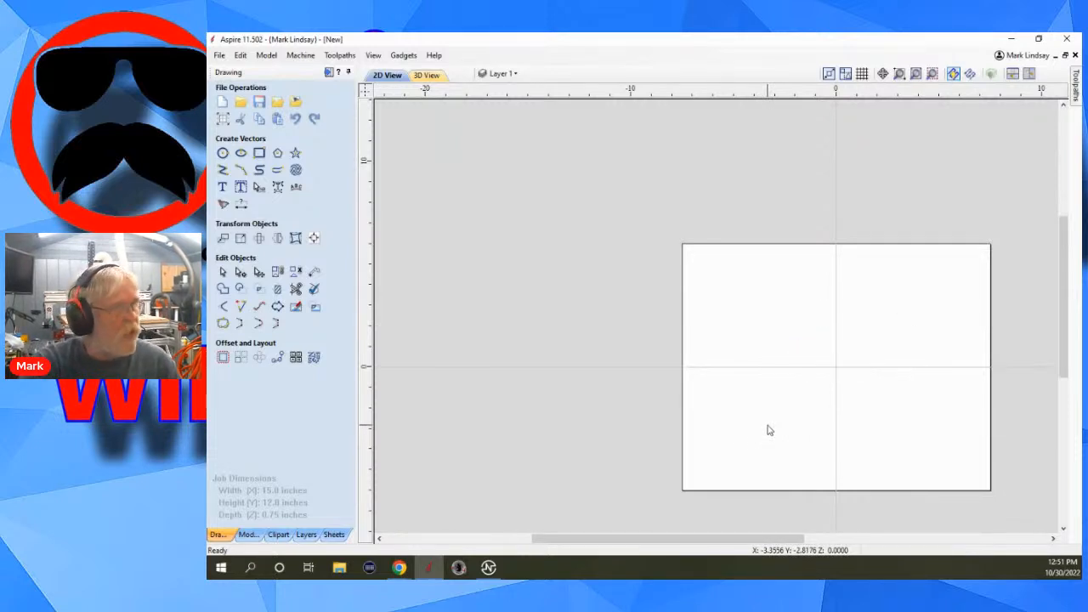
# Draw a square-cornered rectangle about 8.25 by 6.5 inches near the middle of the material.
pyautogui.click(259, 153)
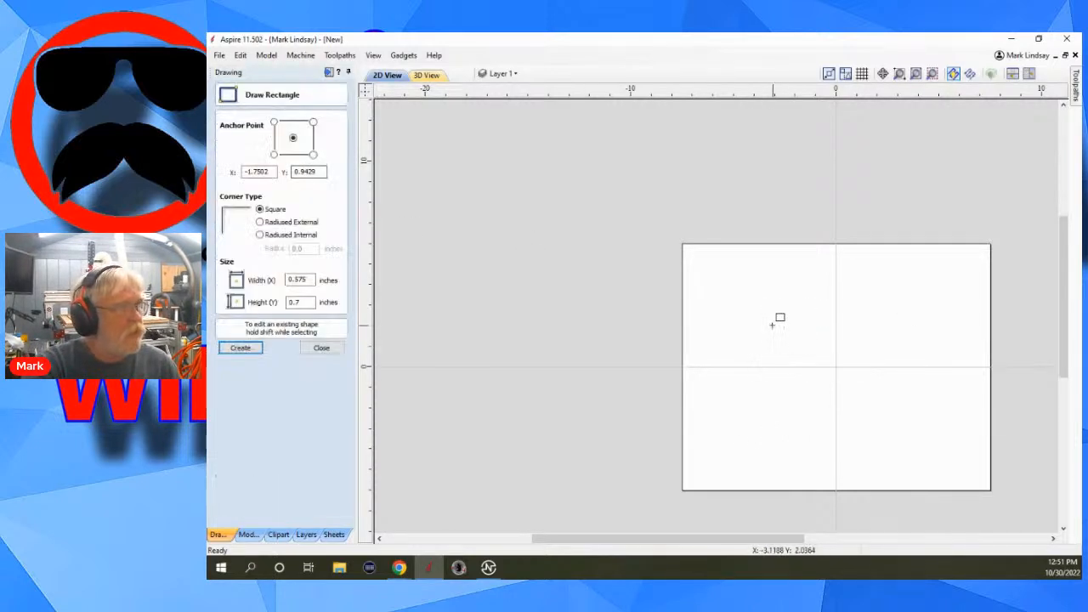
pyautogui.moveTo(767, 311); pyautogui.dragTo(934, 444)
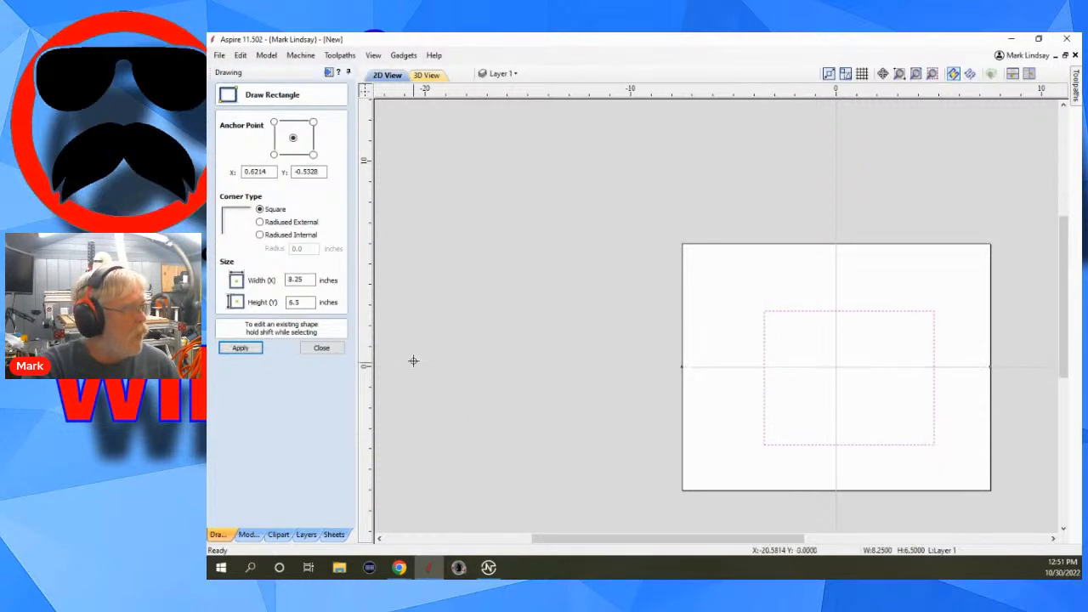
pyautogui.click(322, 348)
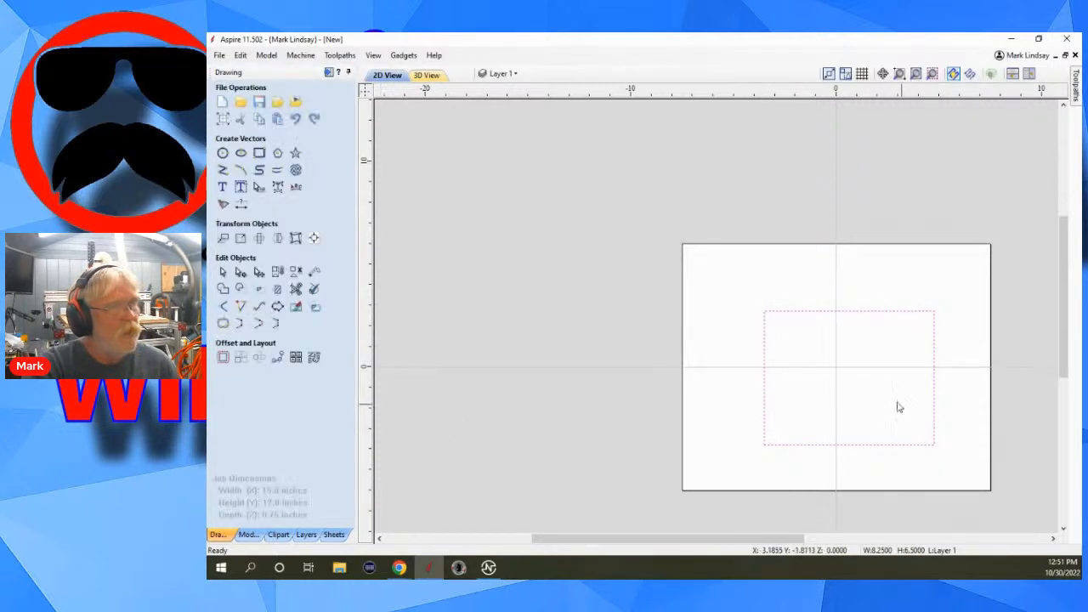
# Review the 2D profile toolpath settings for the rectangle and close without calculating.
pyautogui.click(329, 73)
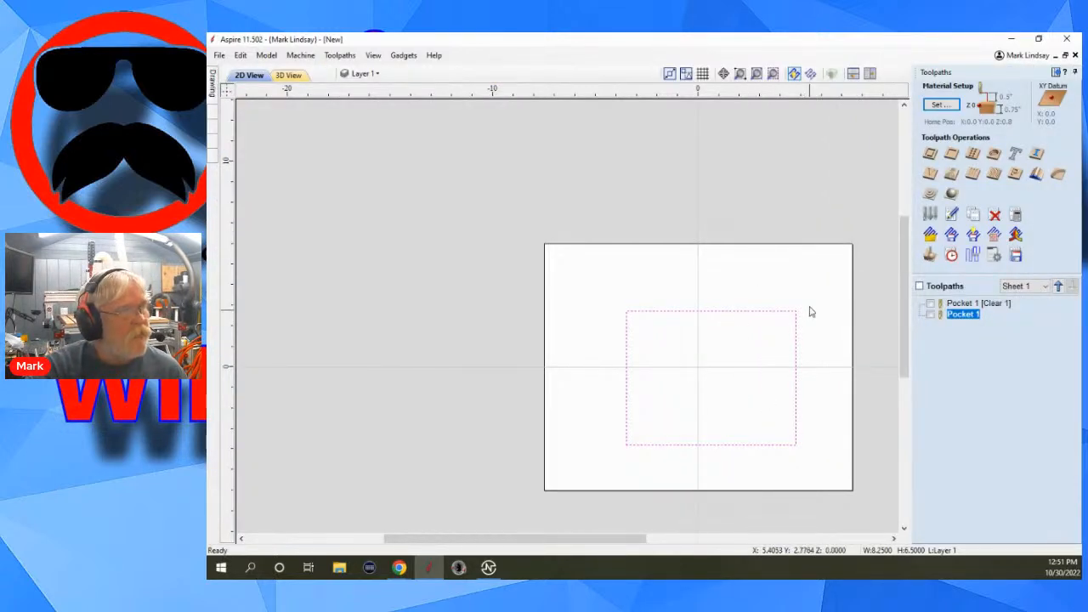
pyautogui.click(929, 154)
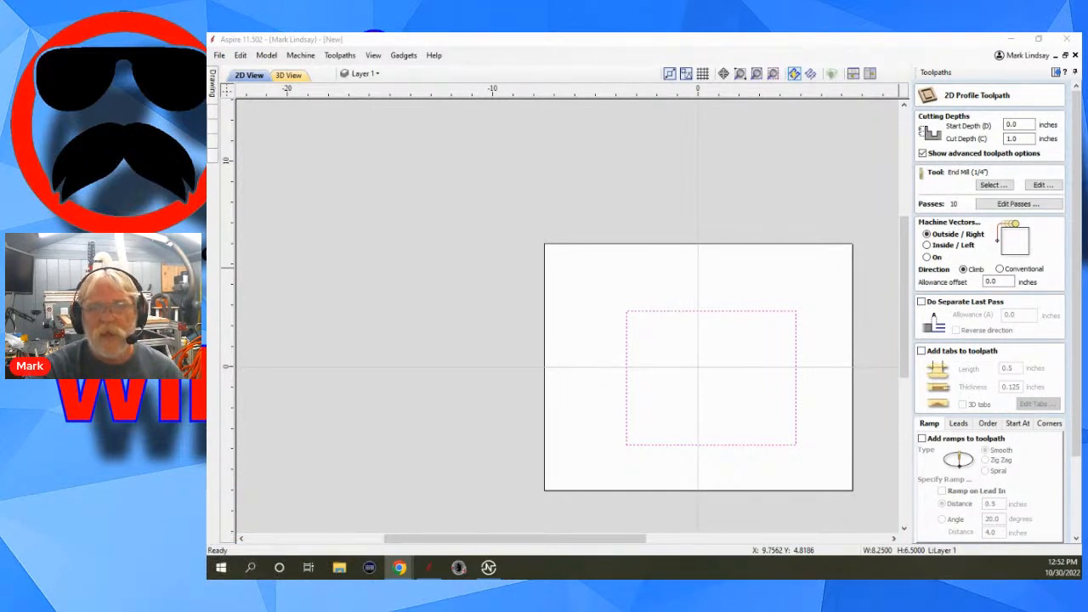
pyautogui.scroll(-5, 1035, 502)
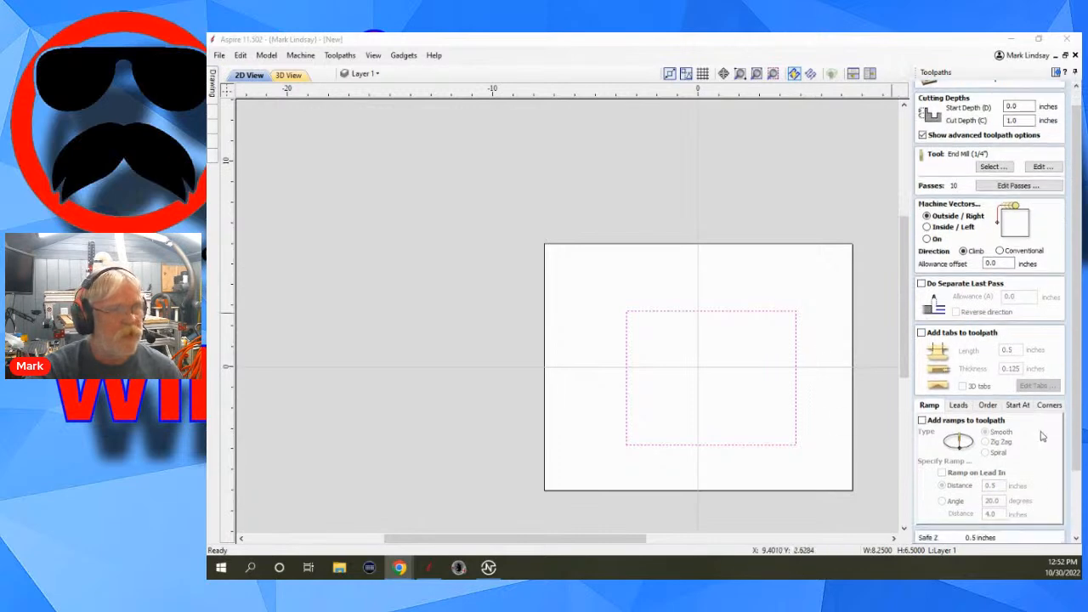
pyautogui.scroll(-5, 1035, 501)
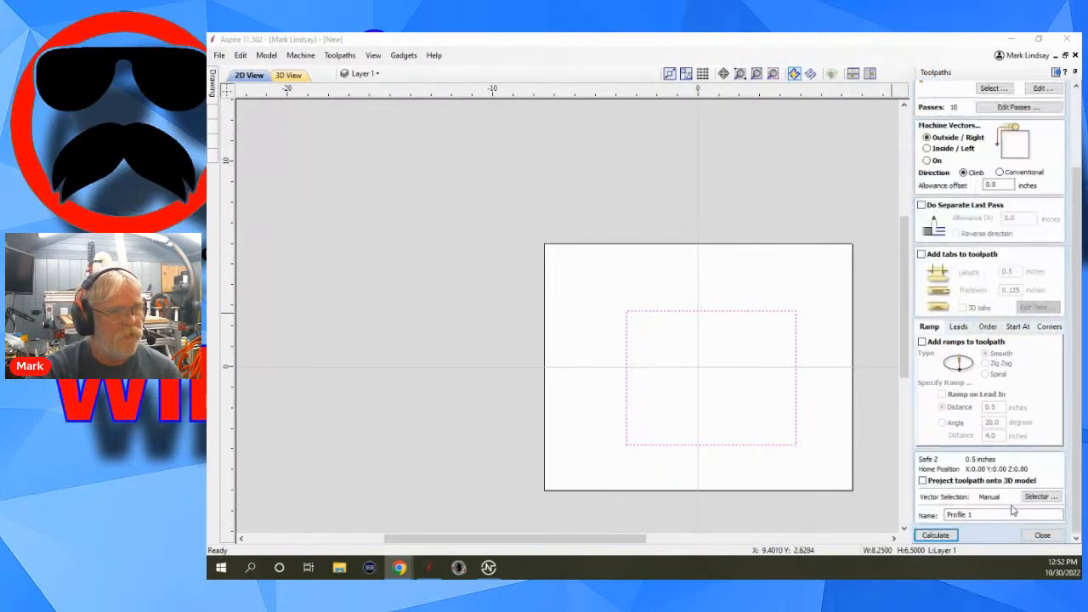
pyautogui.click(1048, 541)
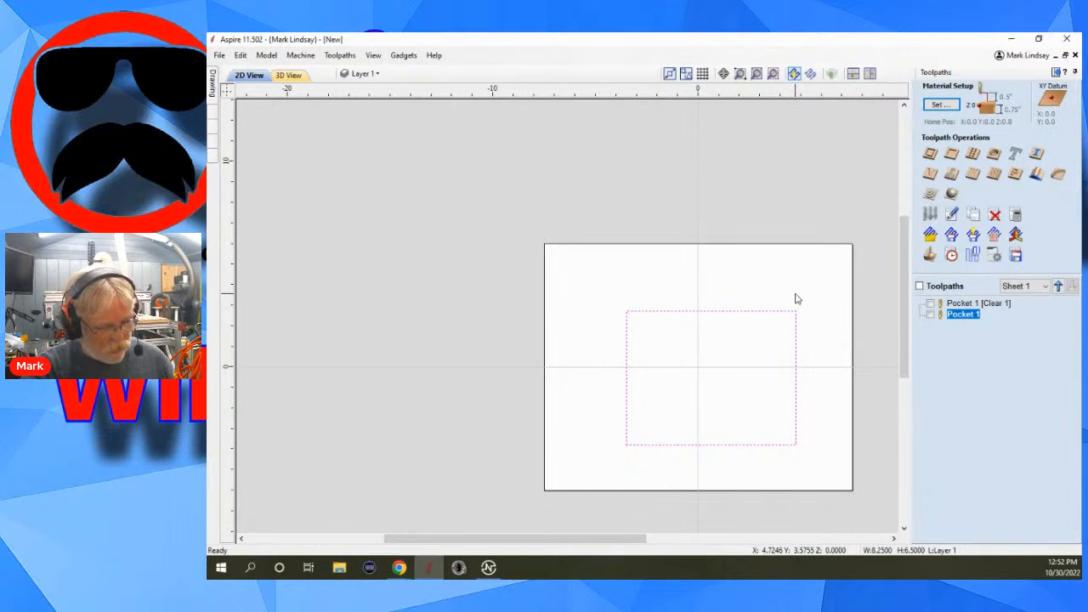
# Duplicate the rectangle in place and select both overlapping copies.
pyautogui.click(796, 298)
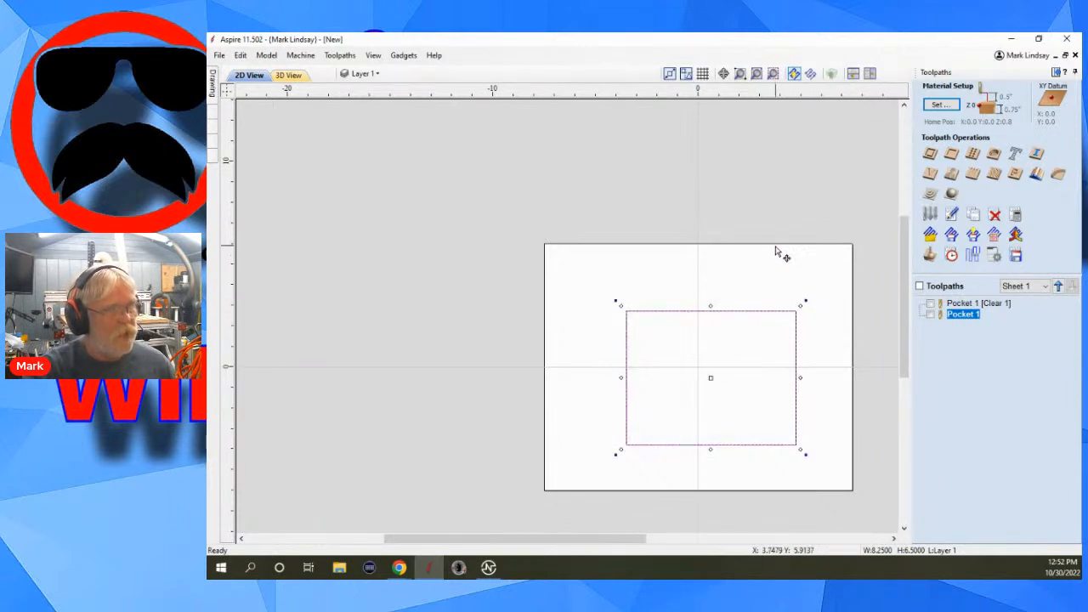
pyautogui.click(799, 282)
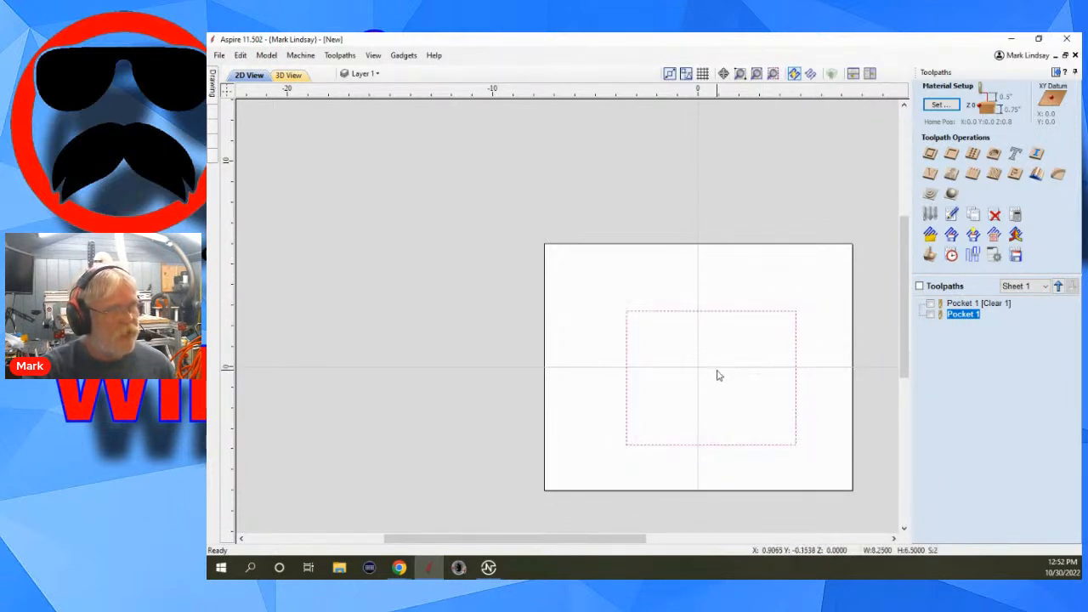
# Try to calculate an outside profile toolpath for both overlapping rectangles with the 1/4" end mill, then cancel and deselect them.
pyautogui.click(929, 154)
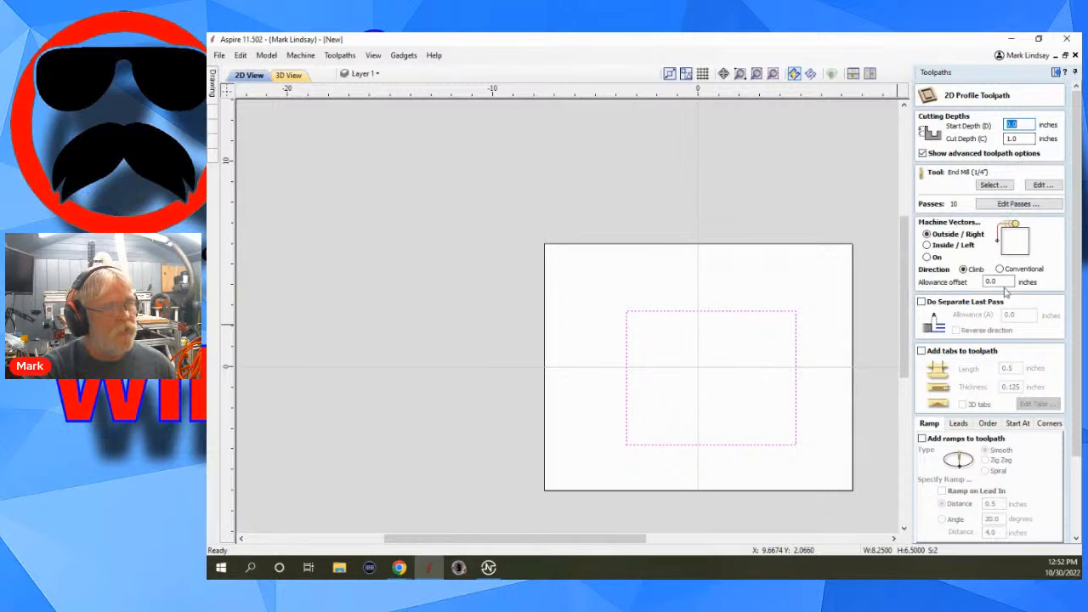
pyautogui.scroll(-1, 1020, 376)
pyautogui.scroll(-1, 1033, 398)
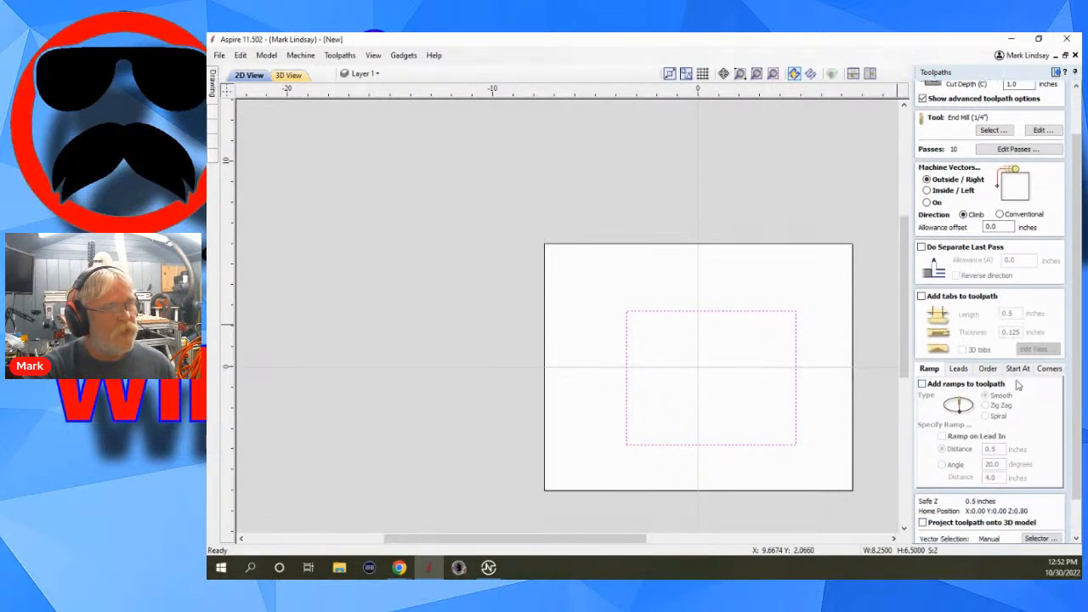
pyautogui.scroll(-2, 1024, 282)
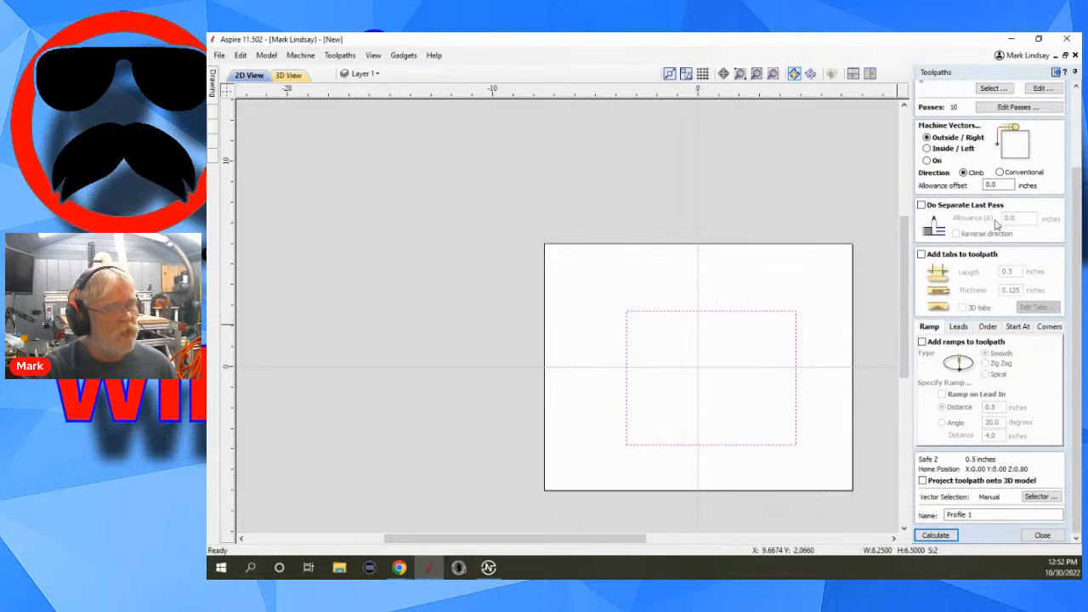
pyautogui.click(936, 535)
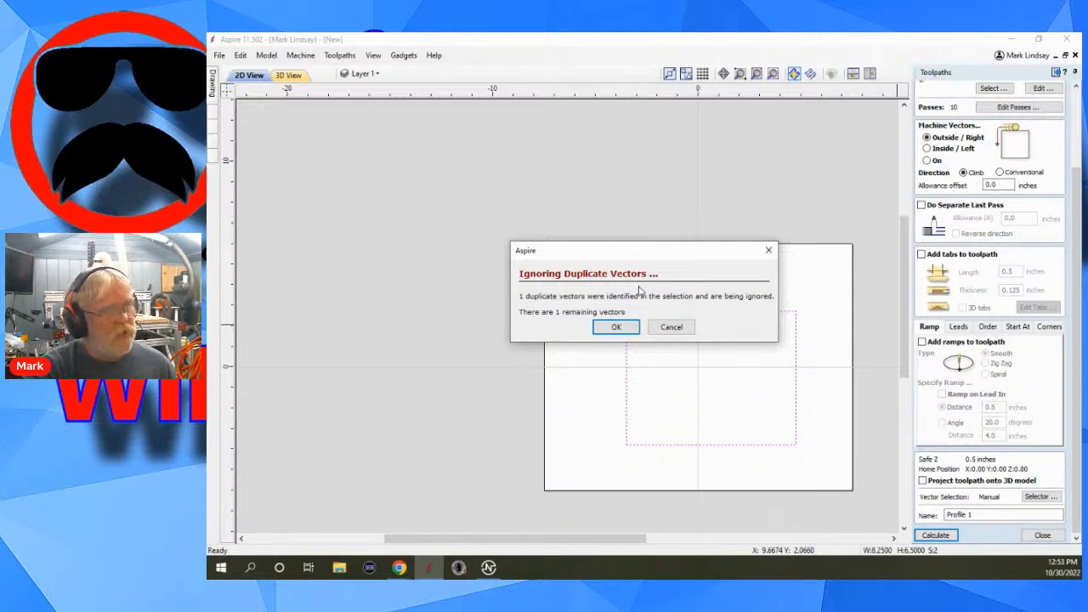
pyautogui.click(670, 328)
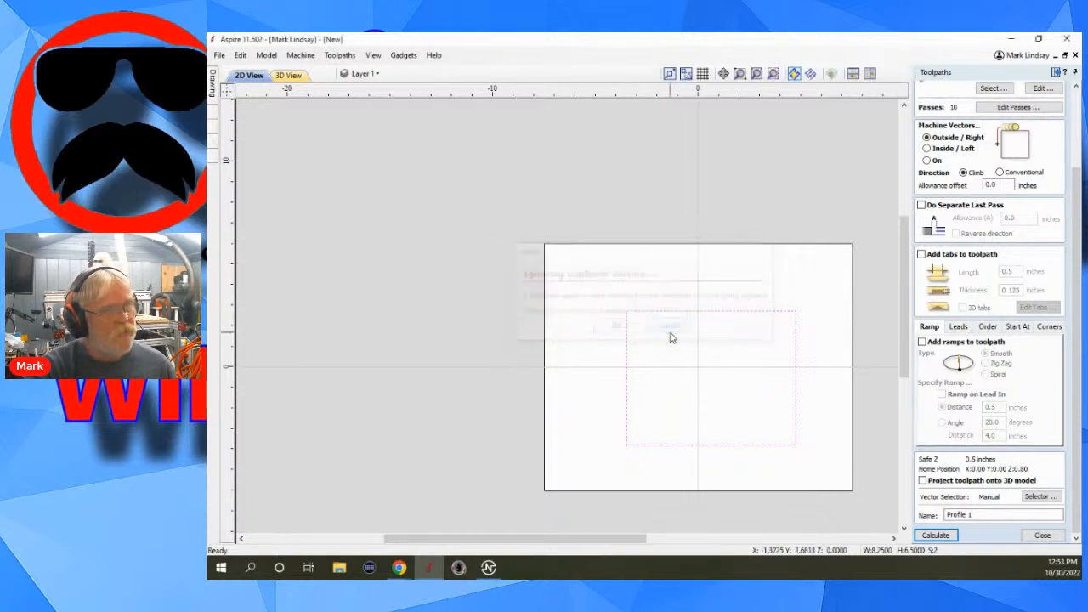
pyautogui.click(743, 382)
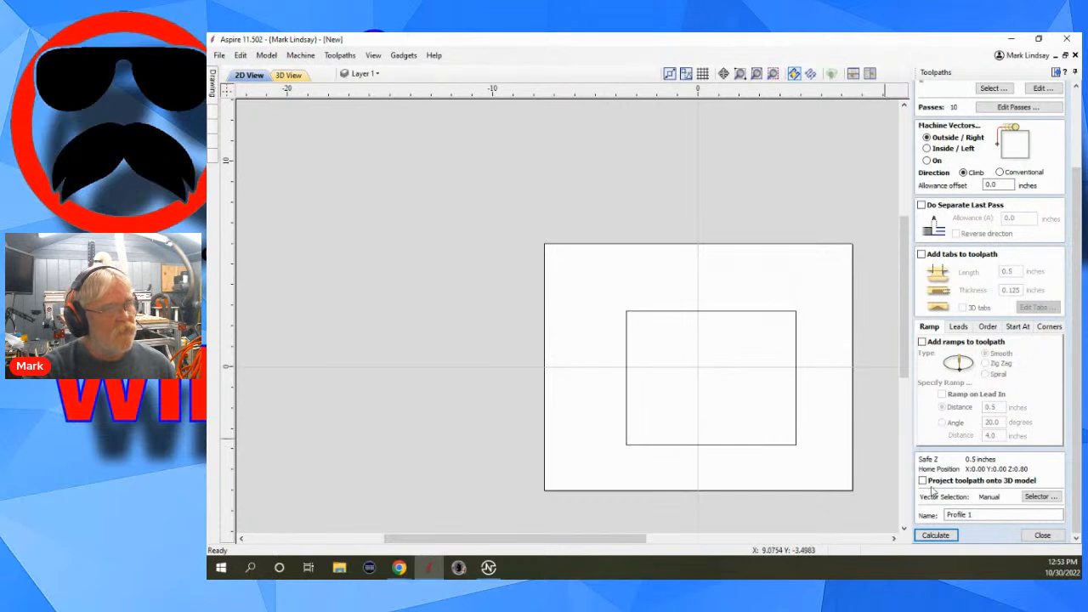
pyautogui.click(1043, 536)
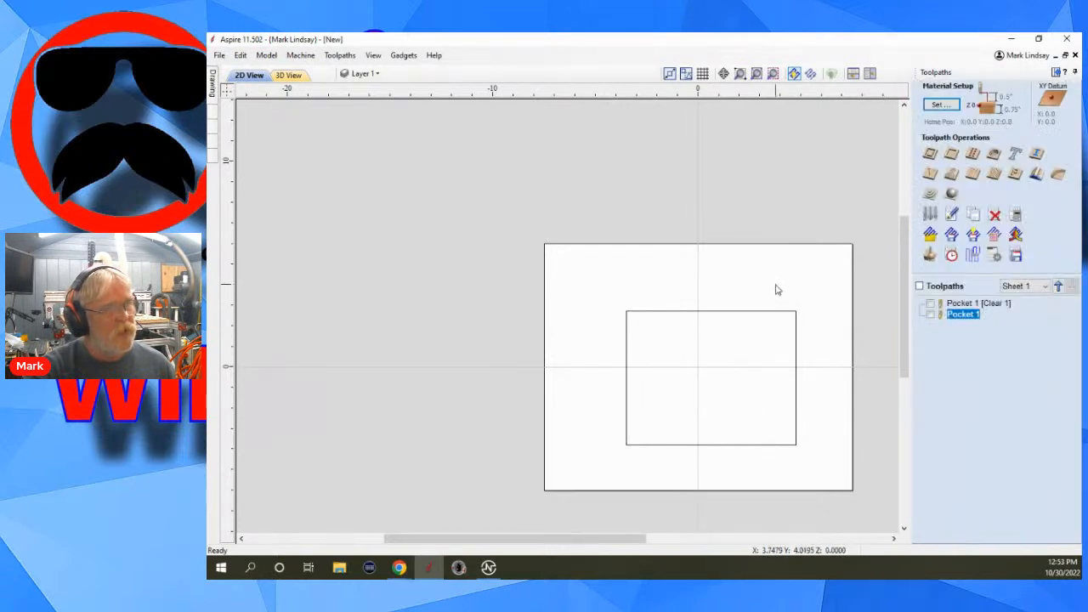
# Select both overlapping rectangles, reduce the selection to duplicate vectors only, and clear the selection.
pyautogui.moveTo(774, 288); pyautogui.dragTo(724, 361)
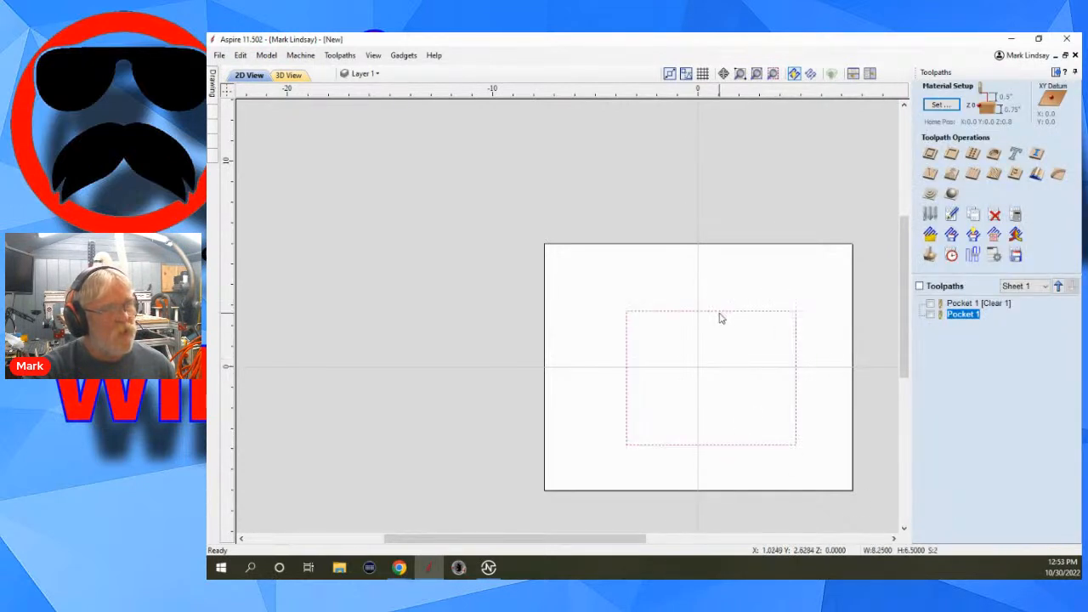
pyautogui.rightClick(720, 317)
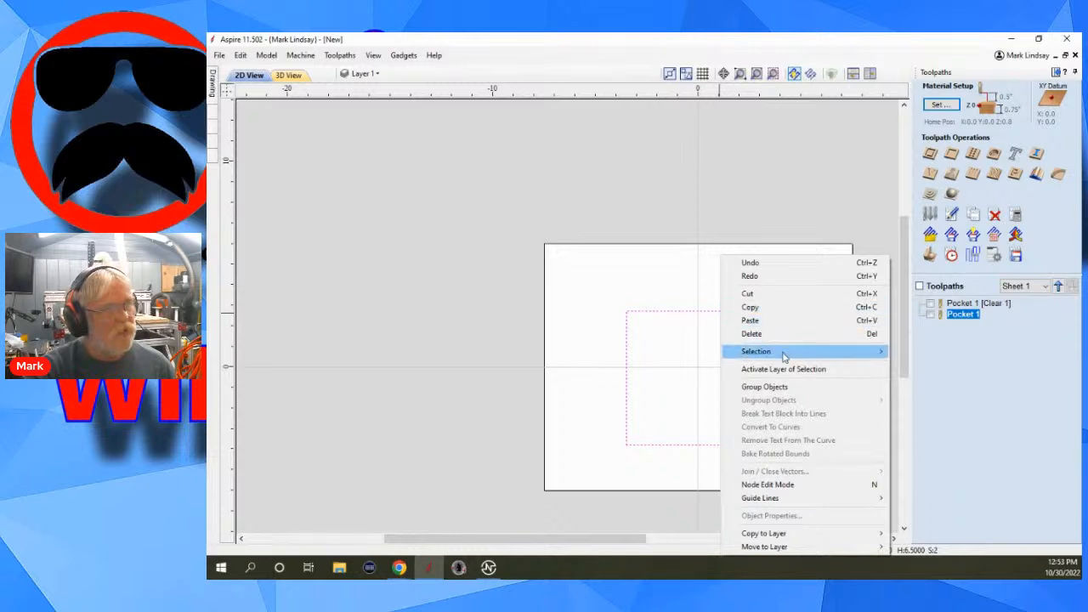
pyautogui.moveTo(784, 351)
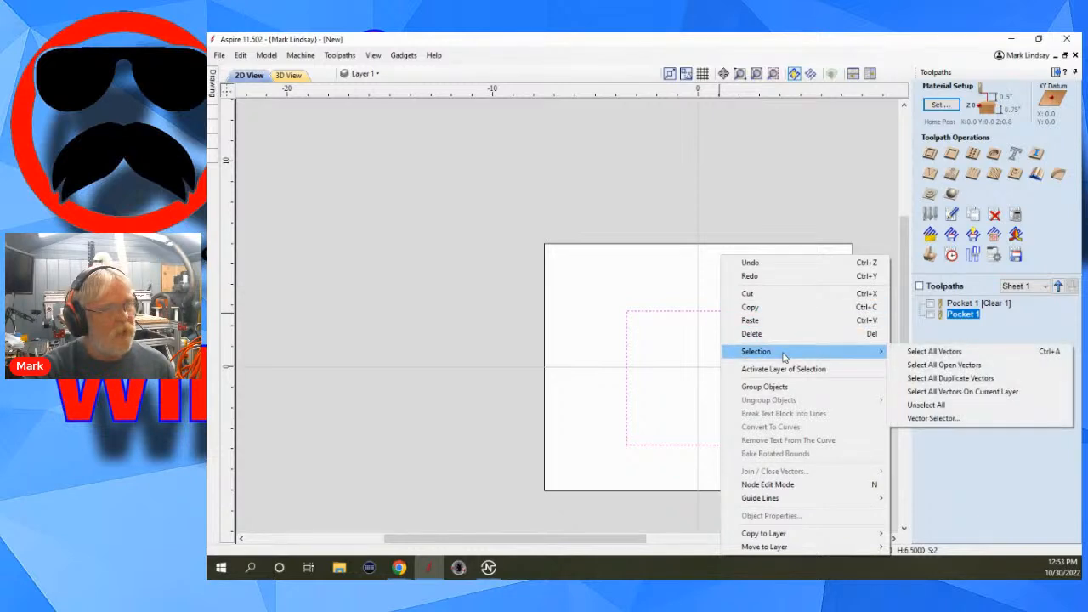
pyautogui.click(955, 382)
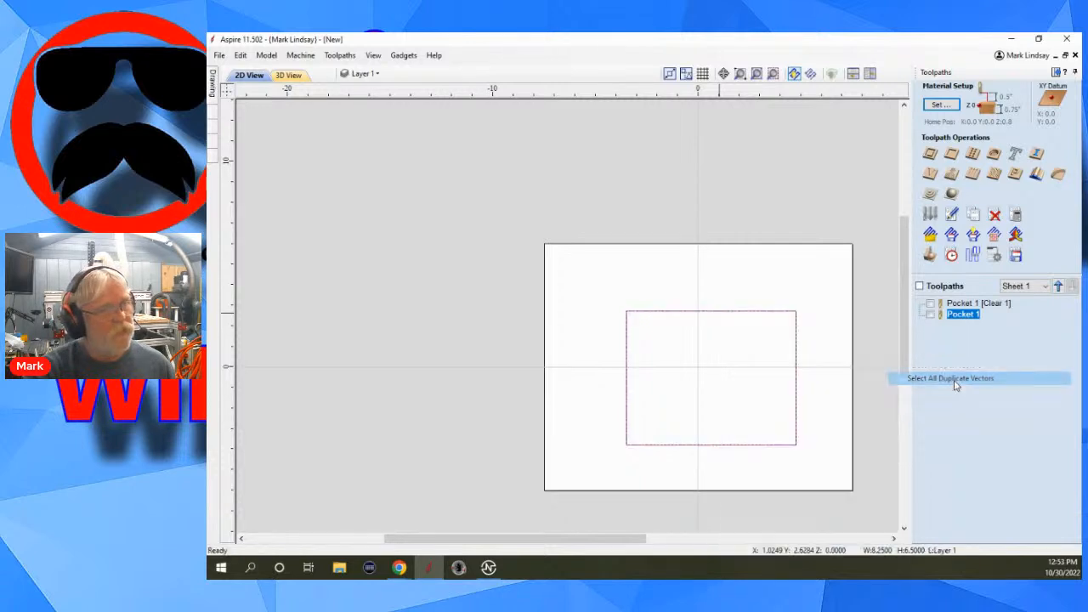
pyautogui.click(751, 340)
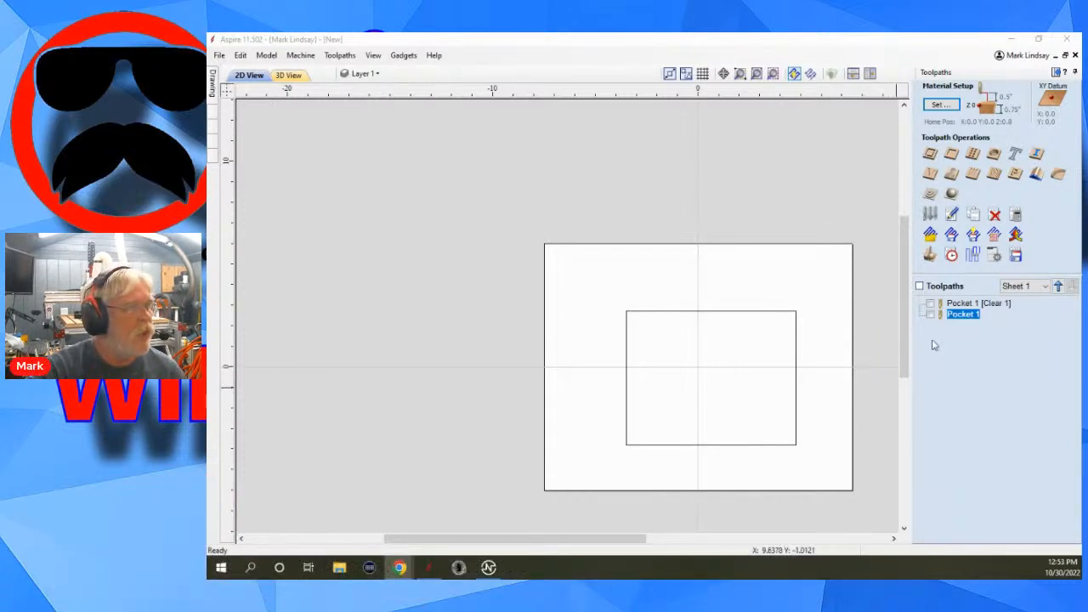
# Make the rectangle's upper-right node its start point and exit node editing.
pyautogui.scroll(-2, 790, 397)
pyautogui.scroll(3, 667, 408)
pyautogui.scroll(2, 666, 400)
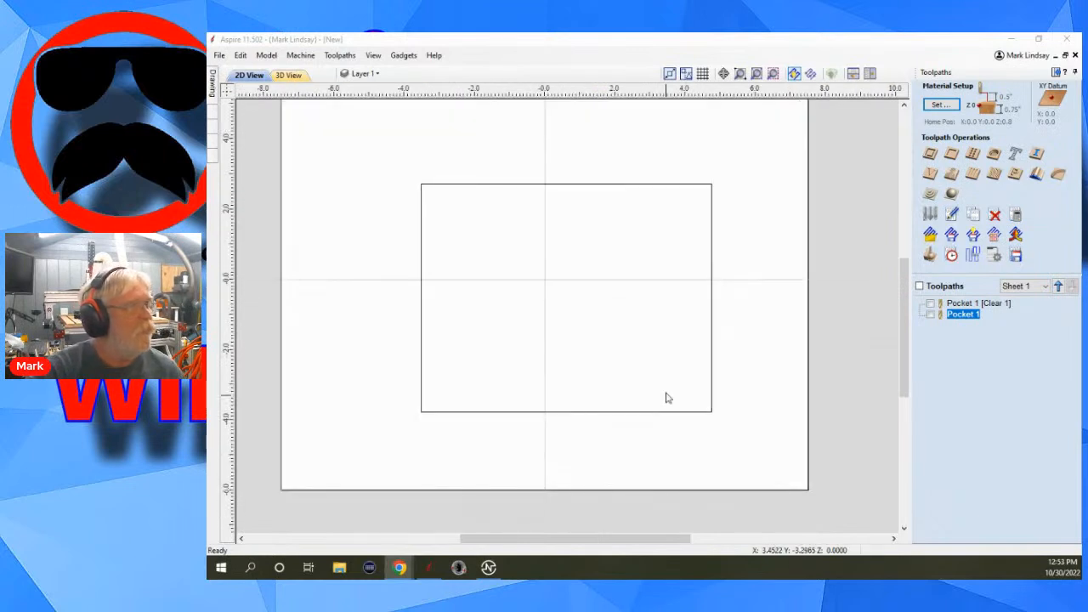
pyautogui.click(711, 188)
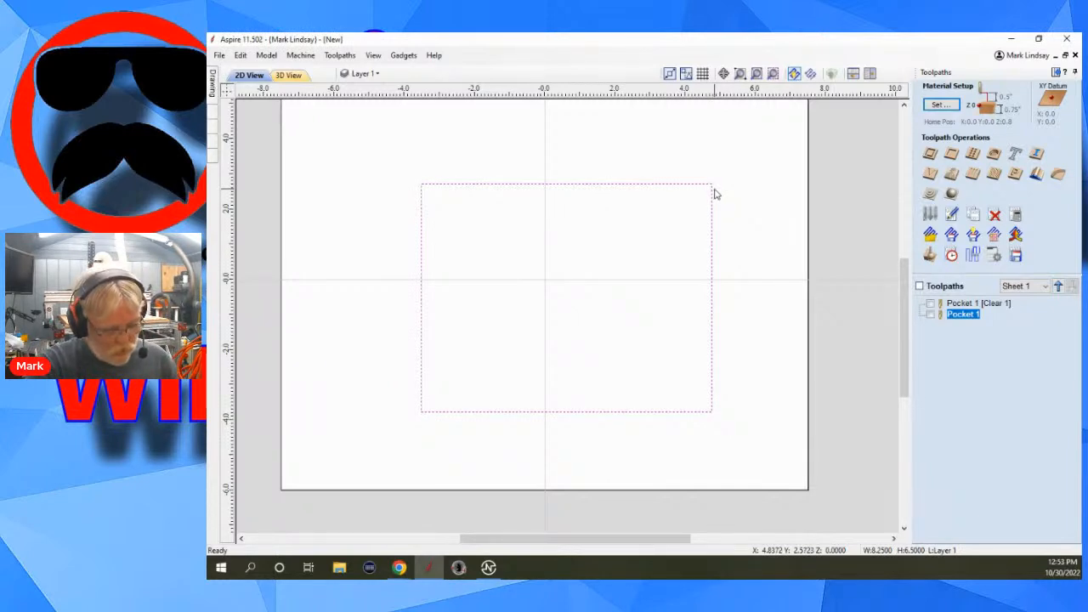
pyautogui.press('n')
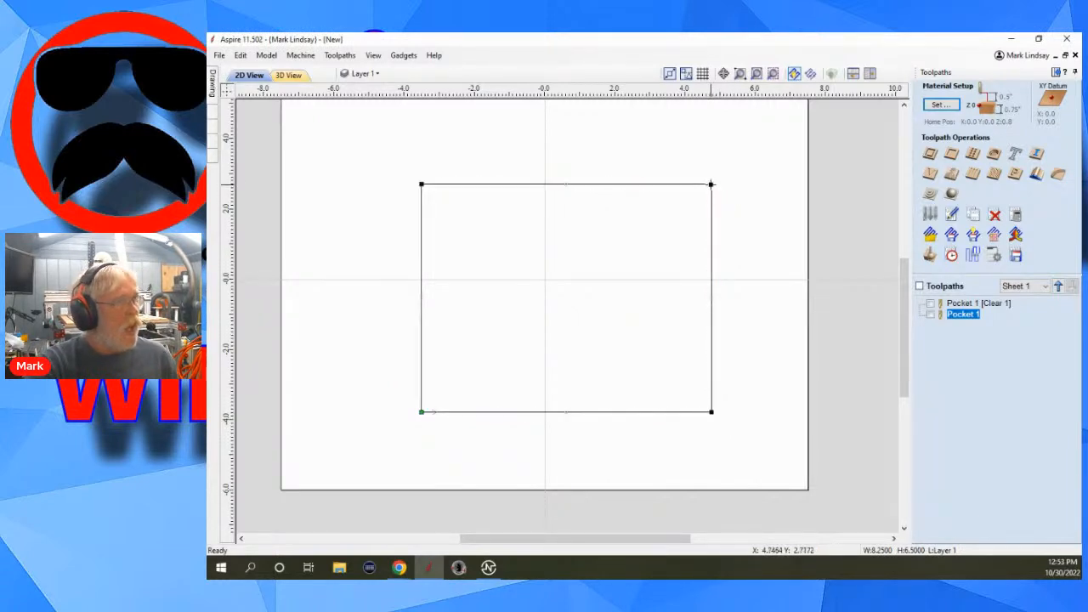
pyautogui.press('p')
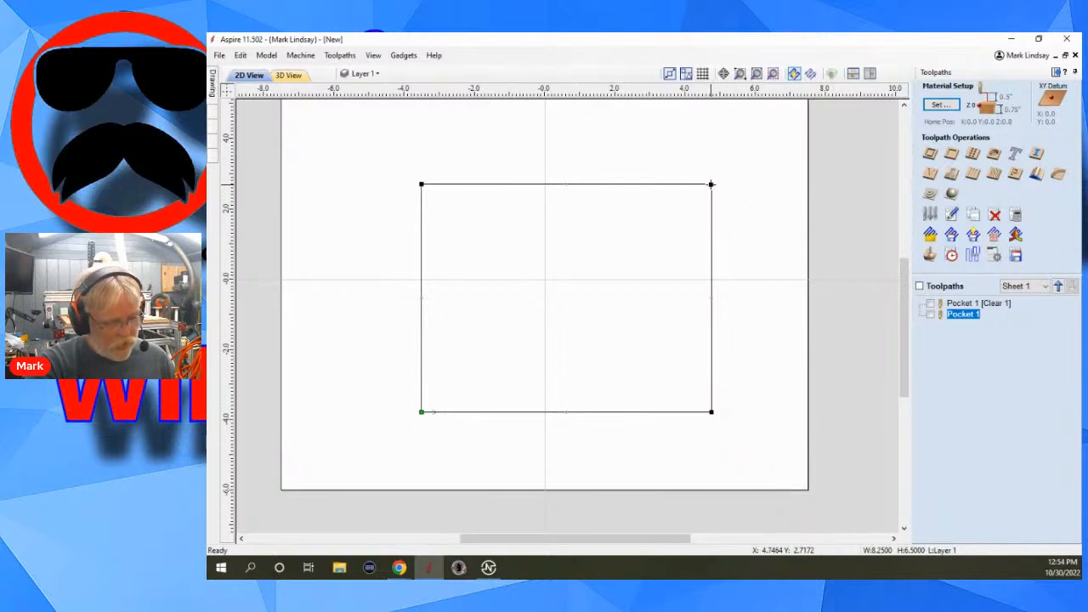
pyautogui.press('Escape')
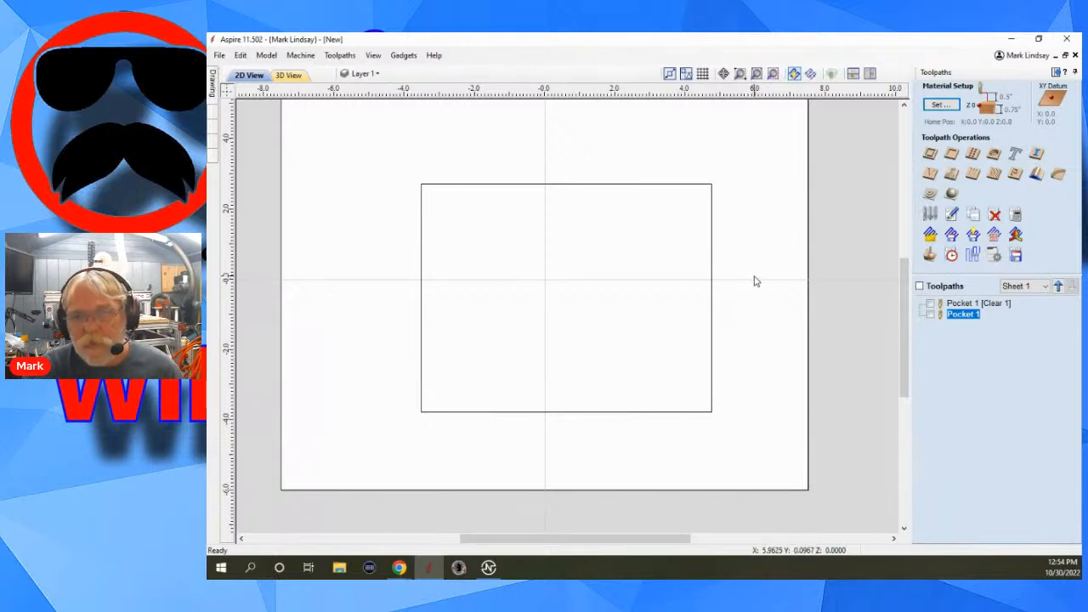
# Calculate the outside 2D profile toolpath Profile 1 for the rectangle, 1.0 inch deep with the 1/4" end mill, accepting the cut-through warning.
pyautogui.click(713, 290)
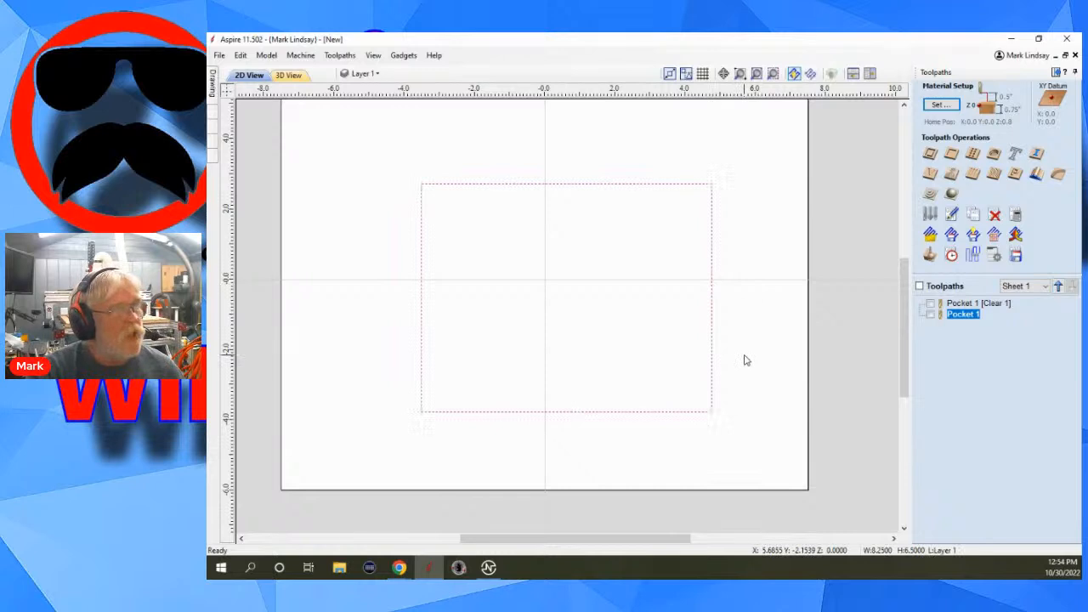
pyautogui.click(930, 154)
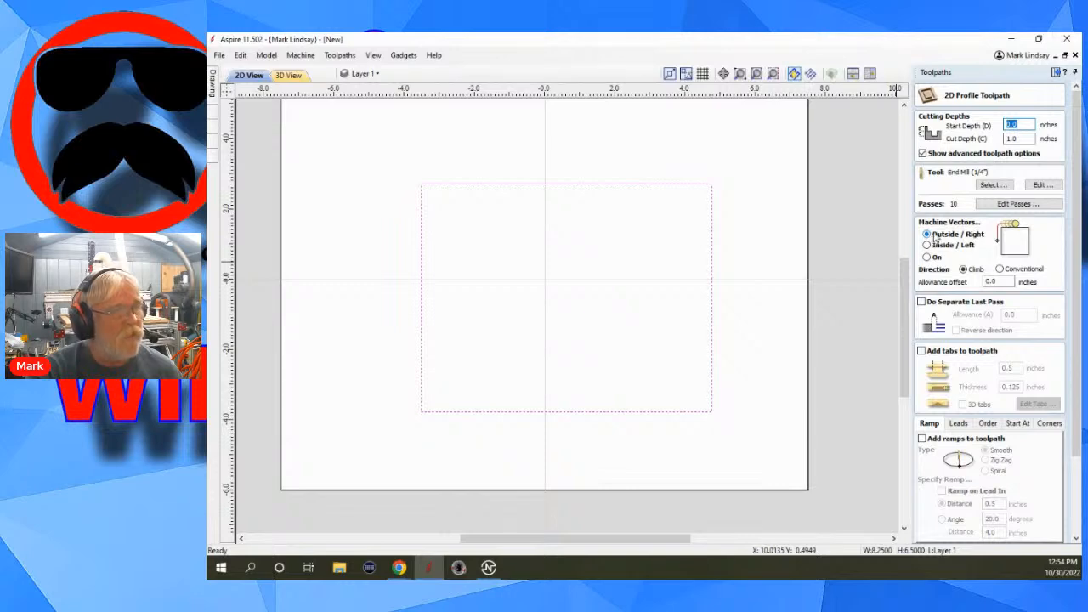
pyautogui.scroll(-3, 989, 400)
pyautogui.scroll(-3, 1023, 485)
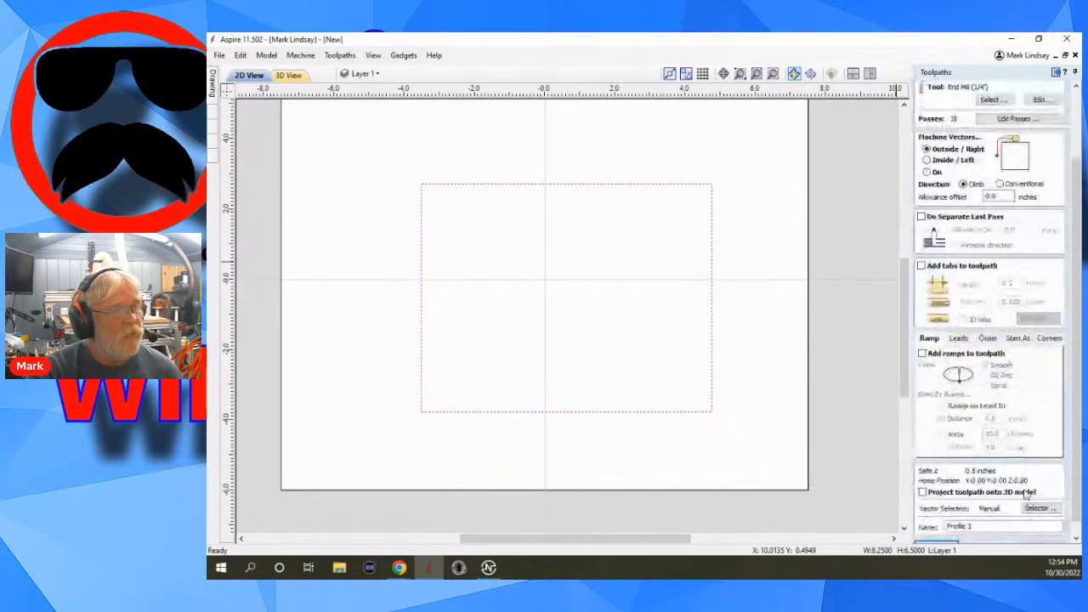
pyautogui.click(938, 535)
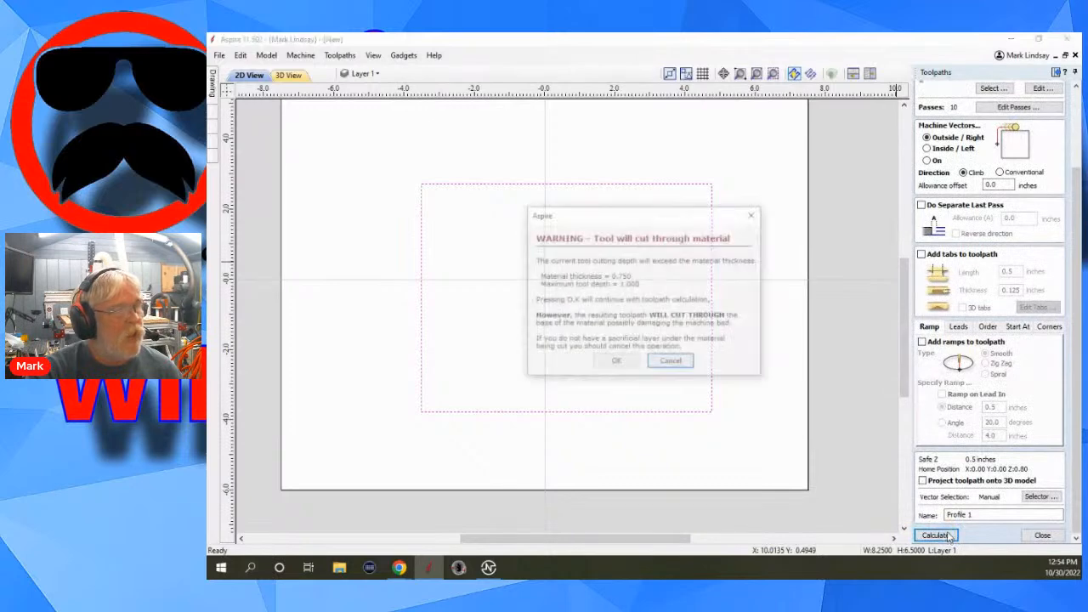
pyautogui.click(625, 364)
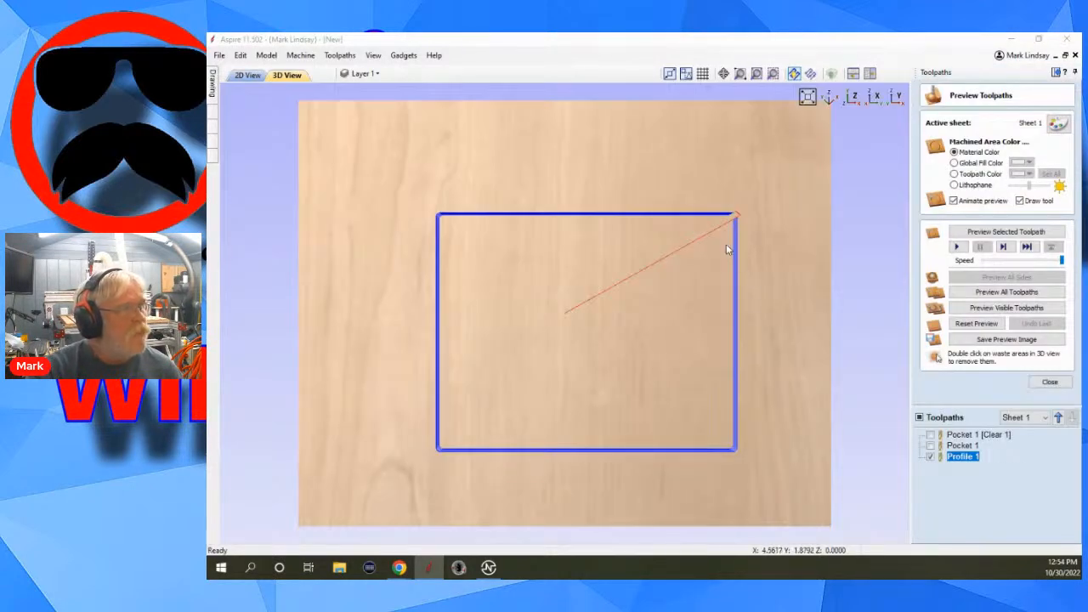
# Inspect where the profile toolpath enters at the rectangle's corner in the 3D preview, and hide Profile 1 before returning to the 2D view.
pyautogui.scroll(1, 711, 226)
pyautogui.scroll(1, 837, 206)
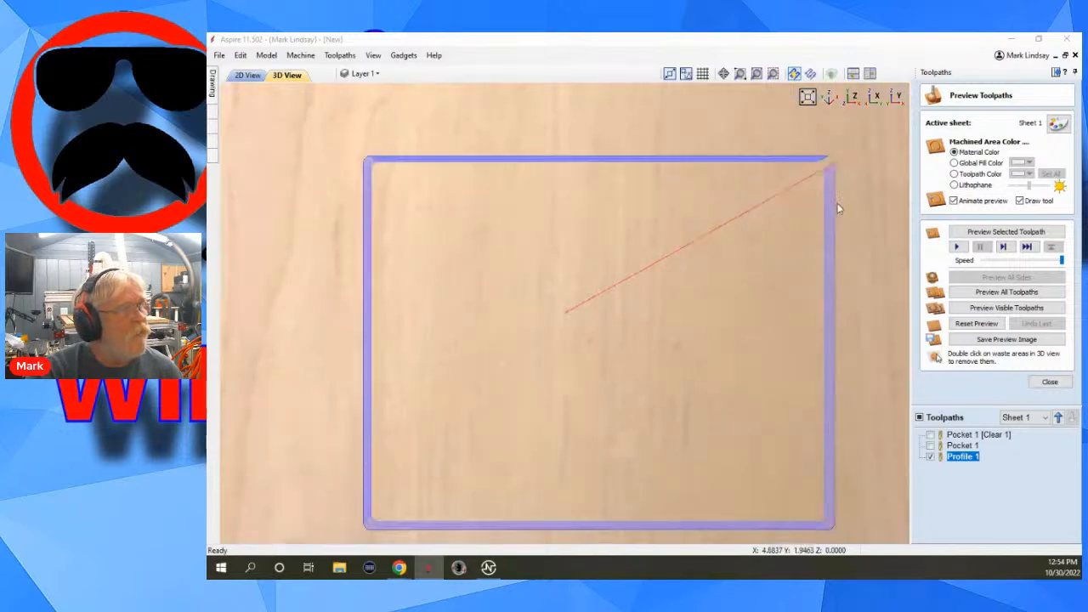
pyautogui.scroll(3, 838, 178)
pyautogui.scroll(-3, 837, 174)
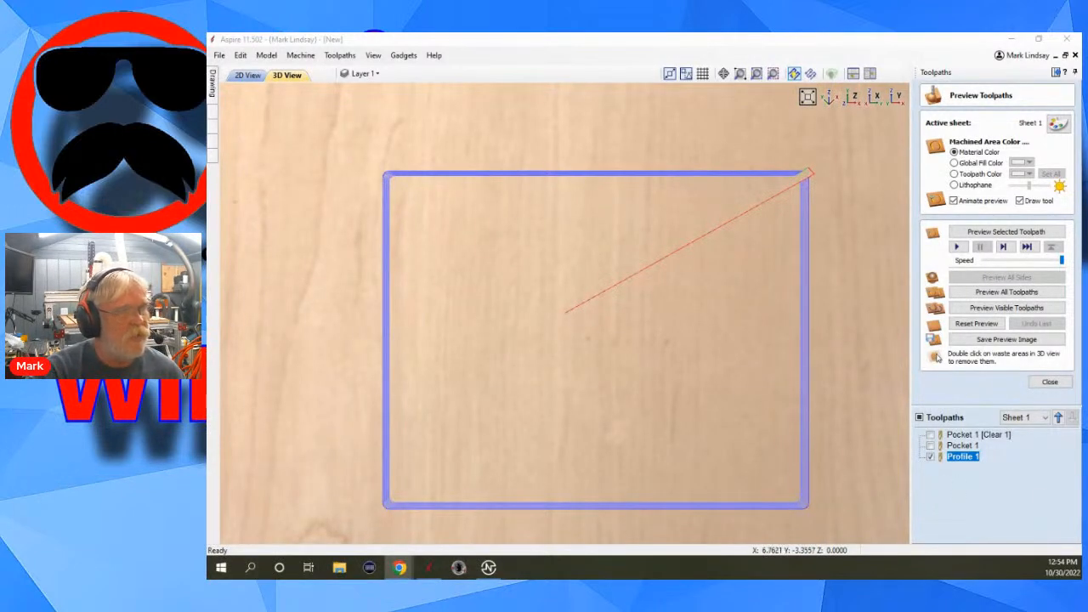
pyautogui.click(1050, 383)
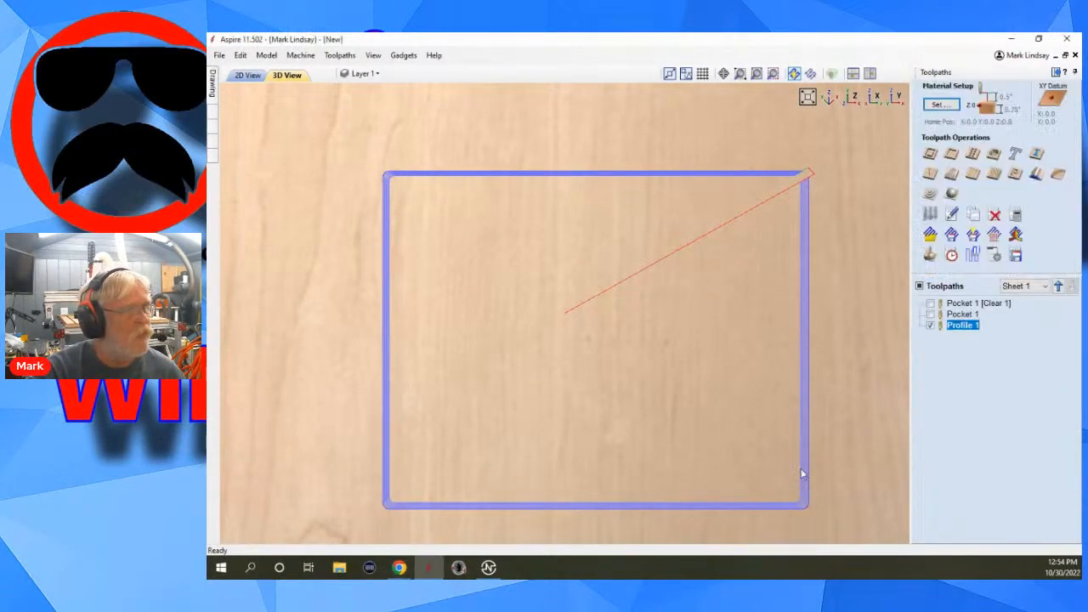
pyautogui.click(931, 327)
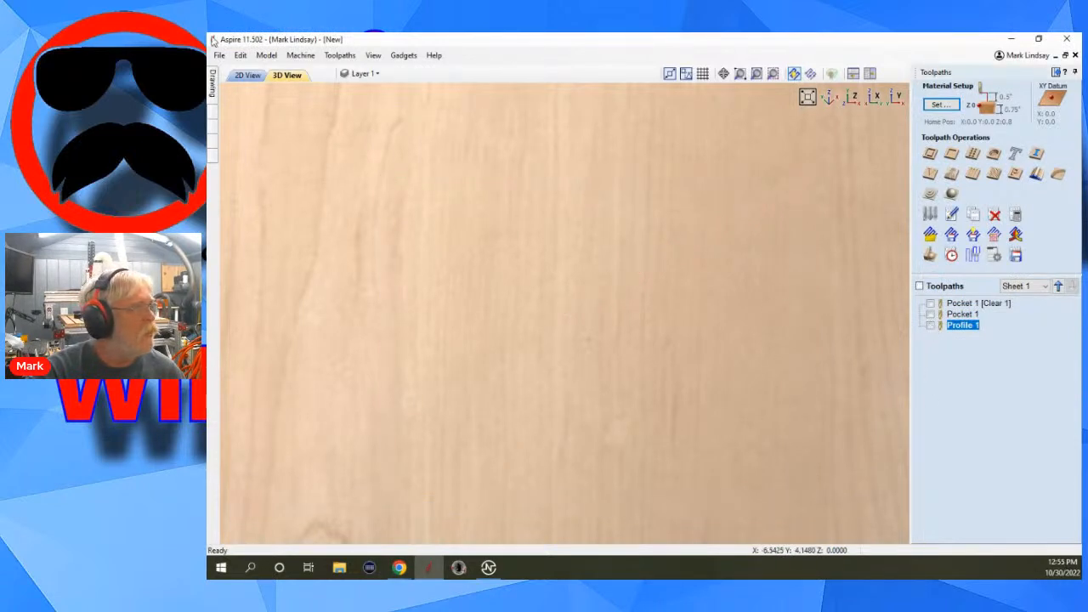
pyautogui.click(248, 76)
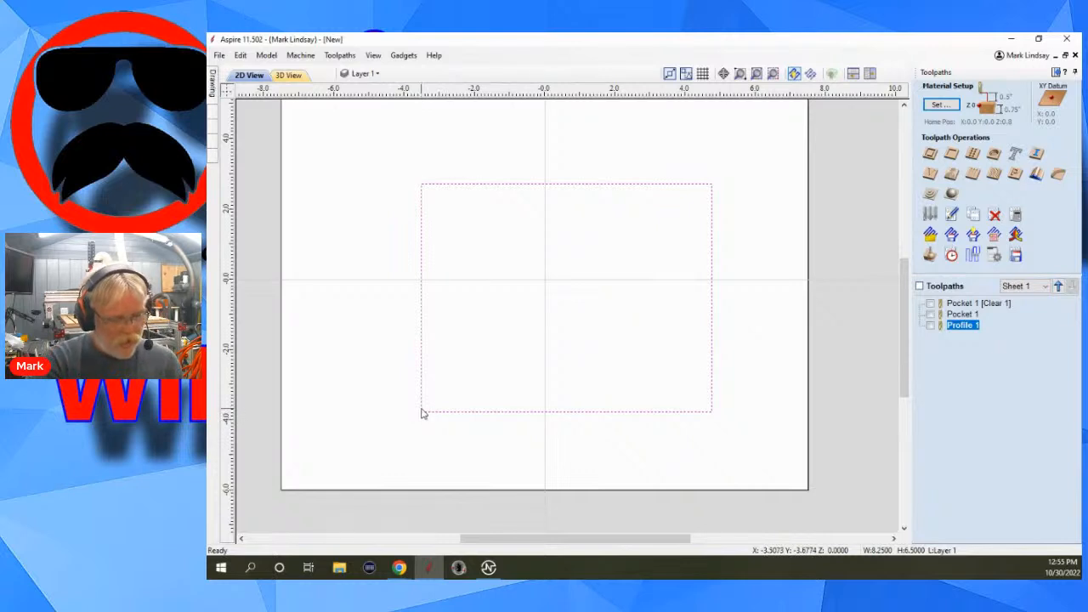
# Cut the rectangle at its lower-left node into two open vectors and select both of them.
pyautogui.press('n')
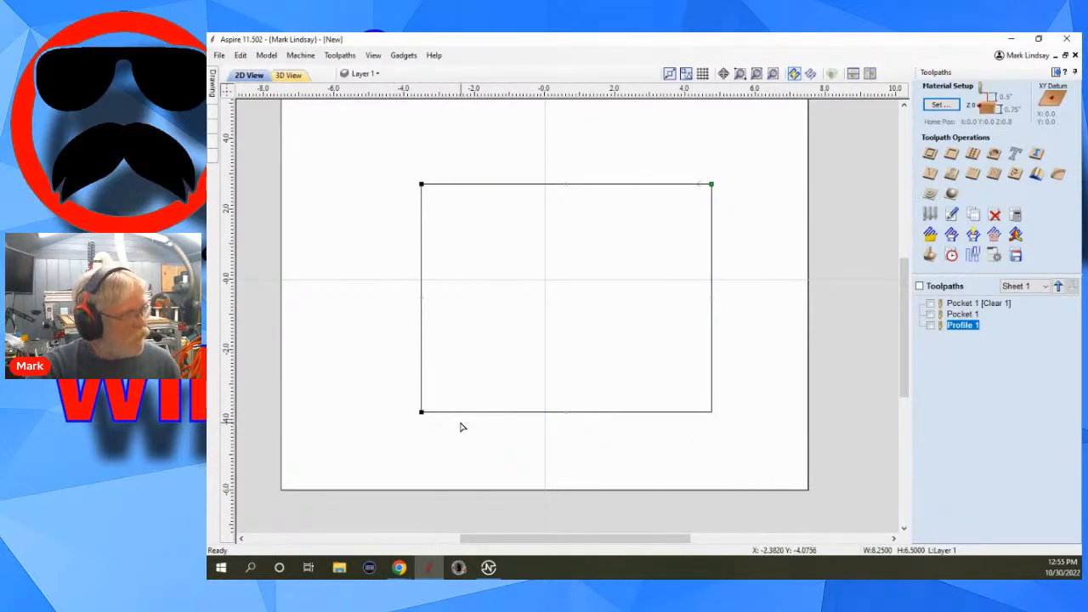
pyautogui.click(562, 324)
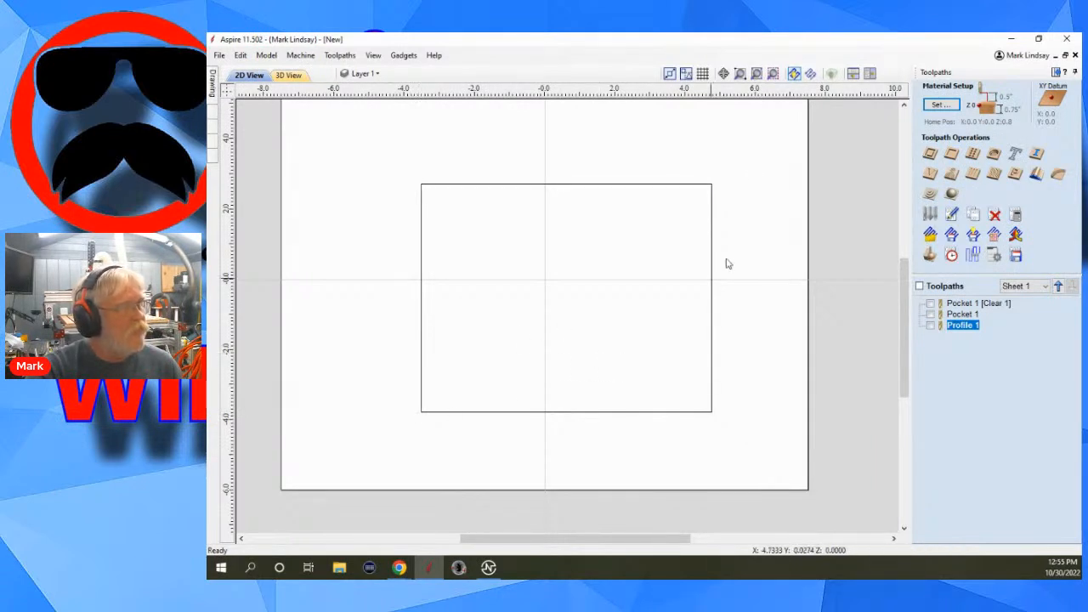
pyautogui.moveTo(751, 139); pyautogui.dragTo(653, 254)
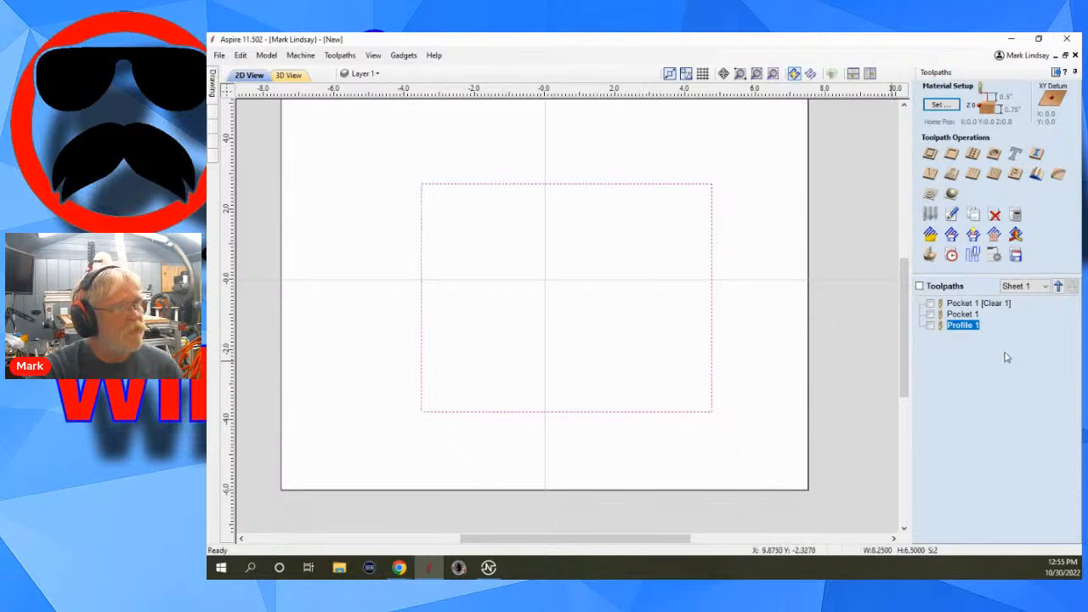
# Recalculate Profile 1 for the two open vectors with the existing Outside / Right settings, accepting the open-contour and cut-through warnings.
pyautogui.doubleClick(963, 326)
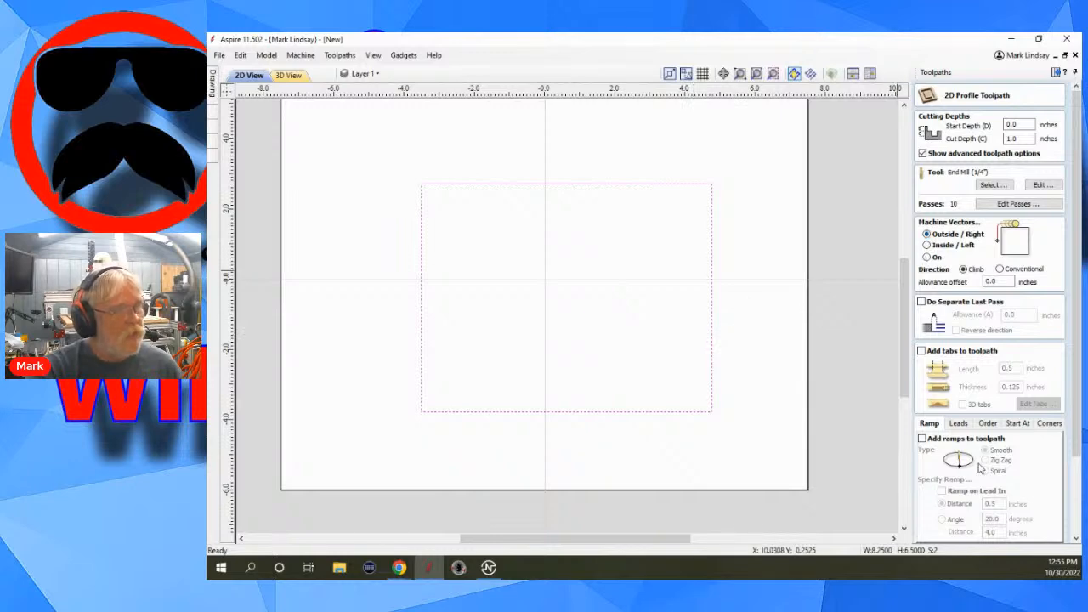
pyautogui.scroll(-1, 977, 425)
pyautogui.scroll(-3, 973, 434)
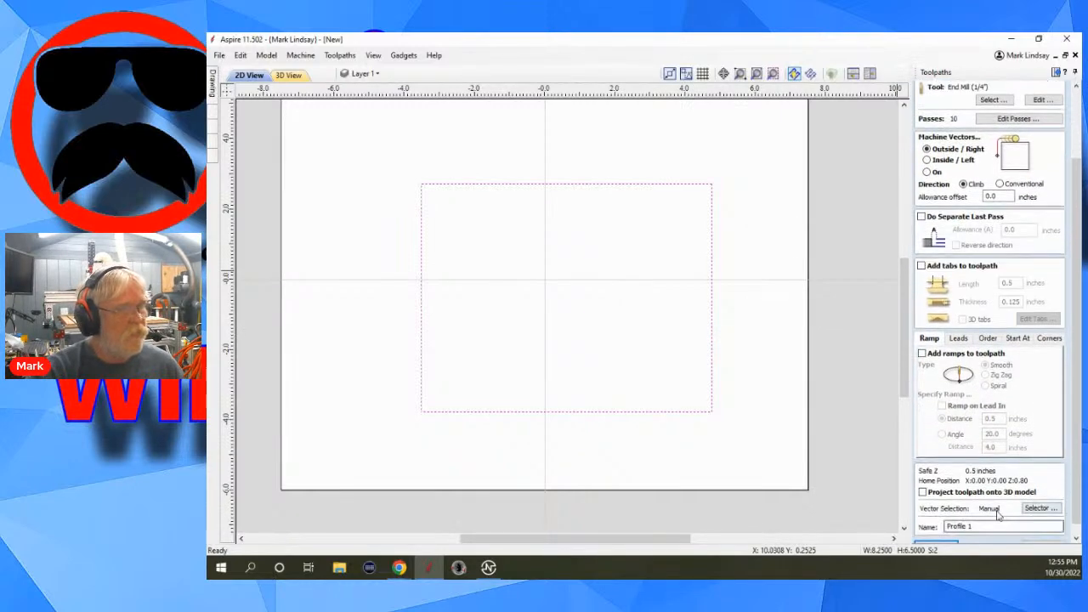
pyautogui.click(941, 534)
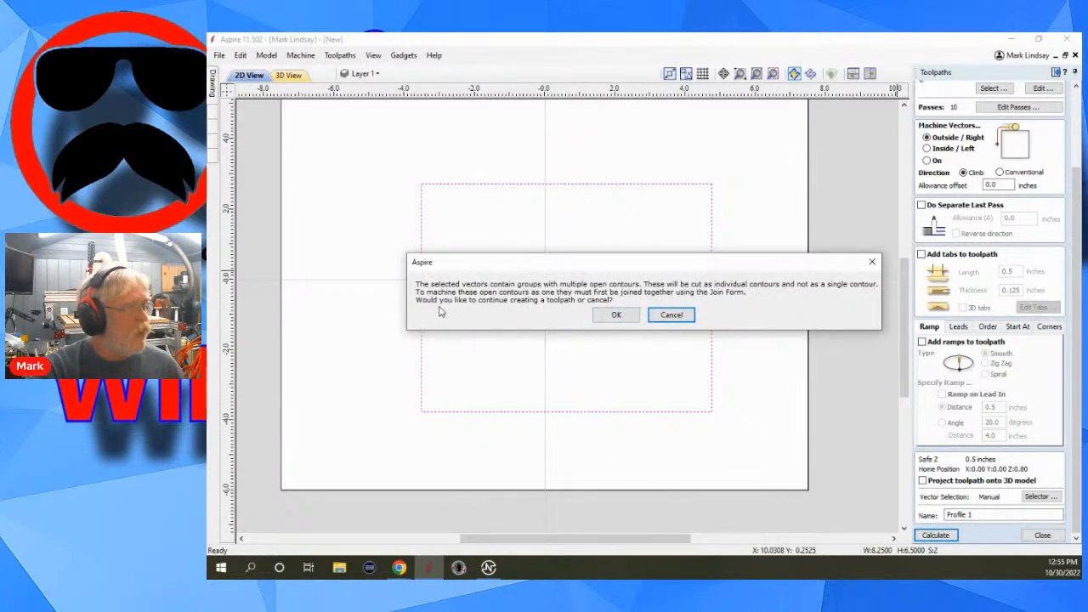
pyautogui.click(630, 320)
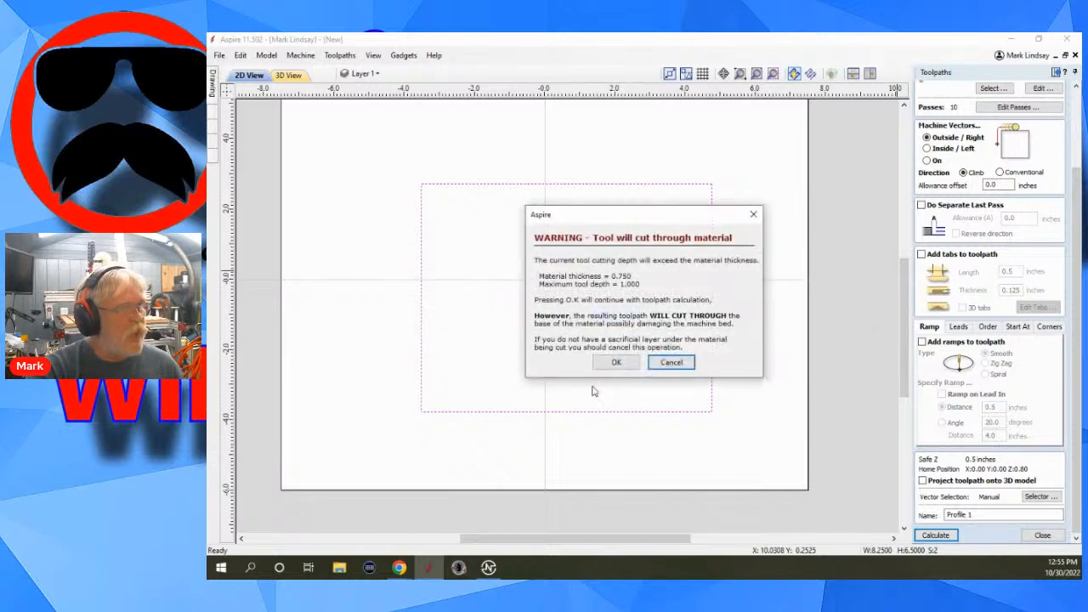
pyautogui.click(618, 363)
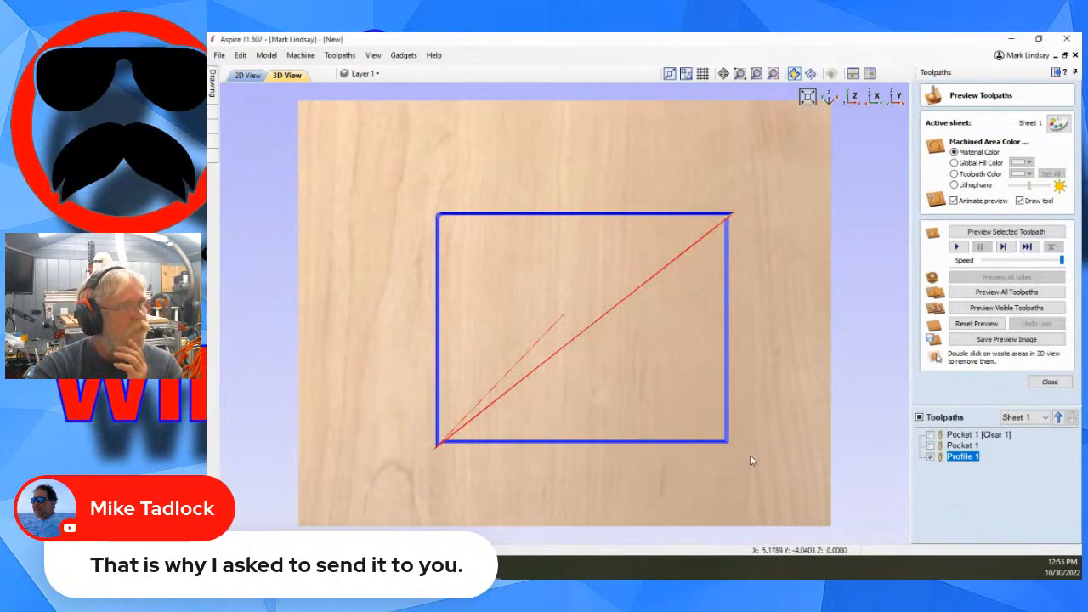
# Hide the recalculated Profile 1 toolpath and go back to the drawing tools in the 2D view.
pyautogui.click(931, 458)
pyautogui.click(1057, 73)
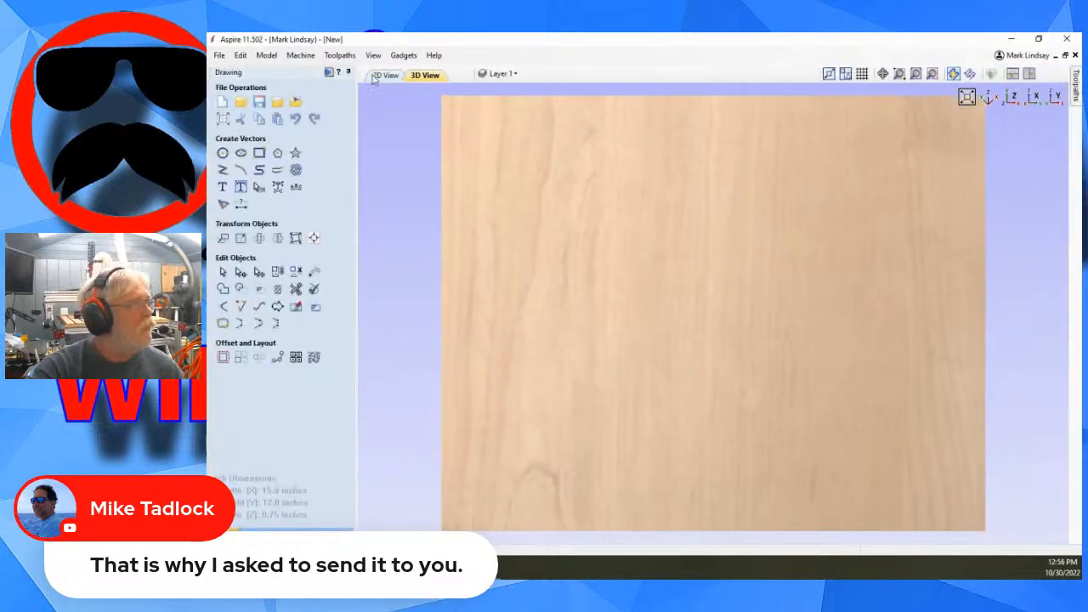
pyautogui.click(385, 75)
# Select both open vectors in node editing and examine their start nodes and direction arrows at the upper-right corner.
pyautogui.click(725, 291)
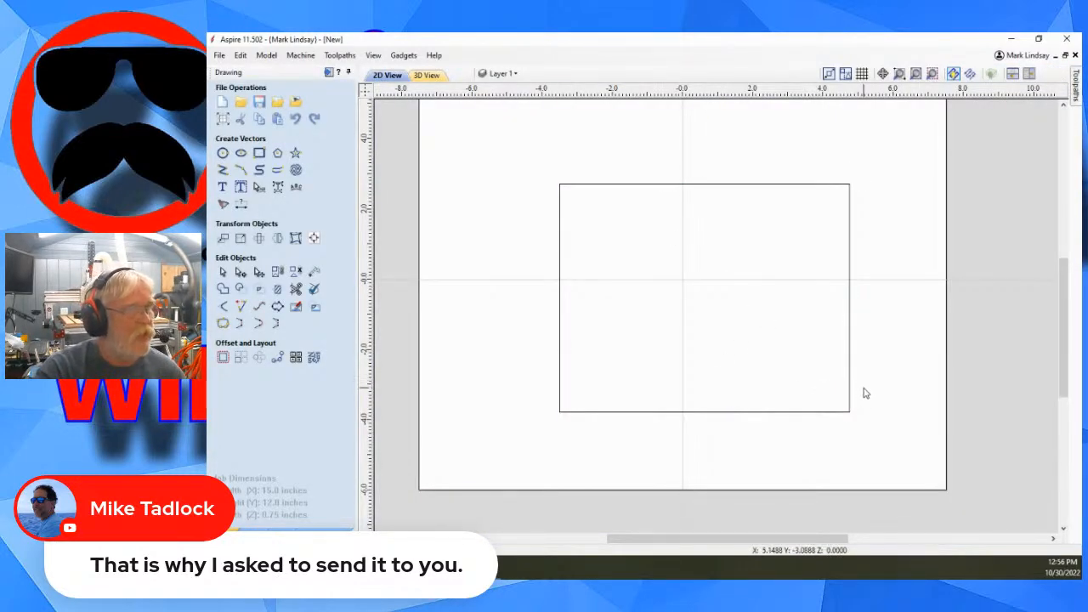
pyautogui.moveTo(901, 153); pyautogui.dragTo(767, 315)
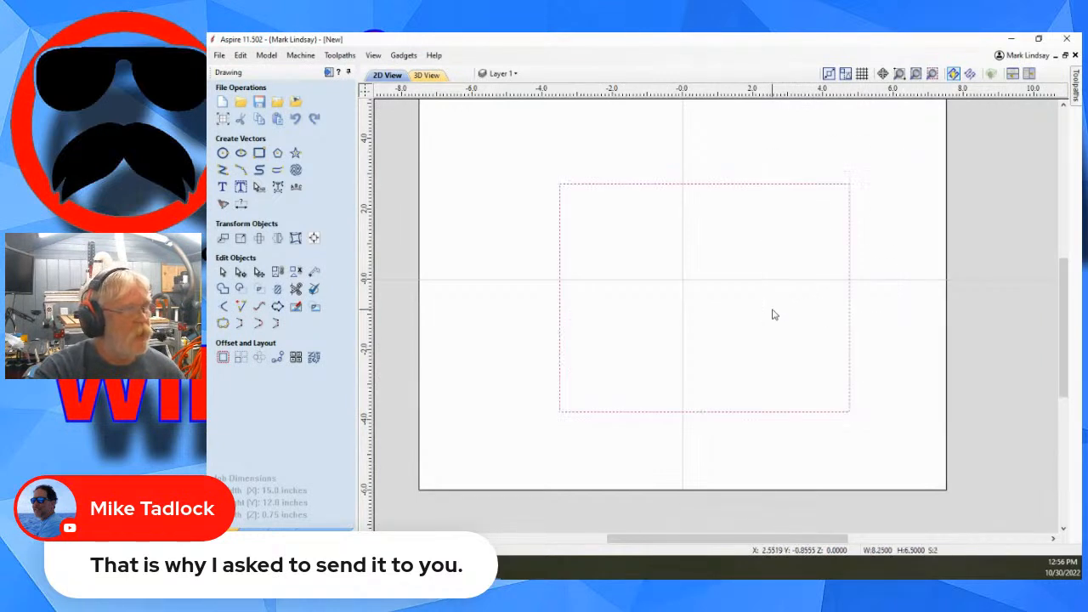
pyautogui.press('n')
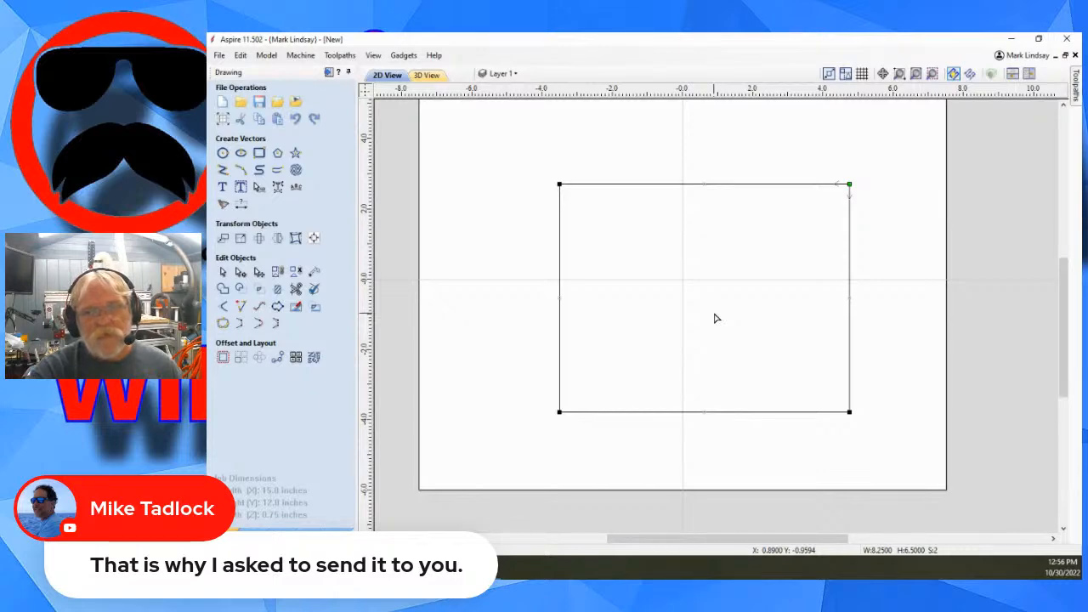
pyautogui.click(715, 313)
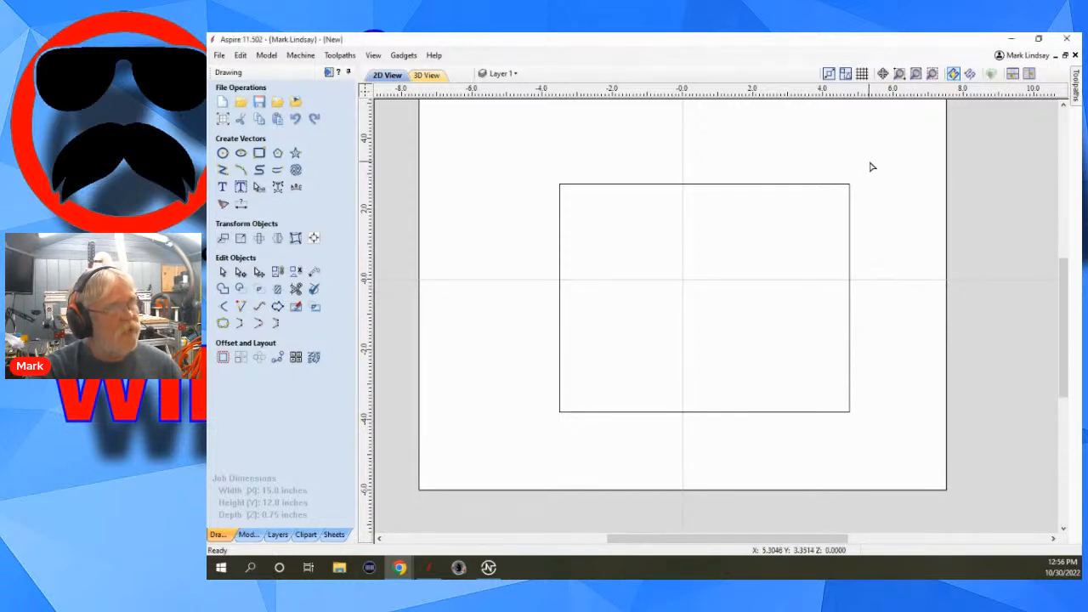
pyautogui.moveTo(868, 162); pyautogui.dragTo(777, 280)
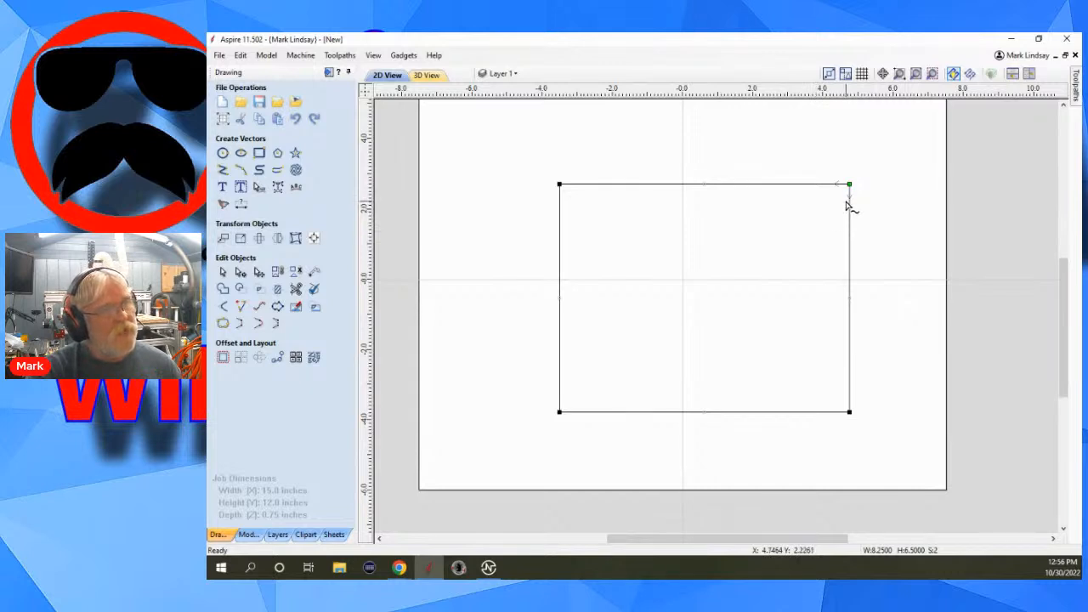
pyautogui.scroll(4, 845, 203)
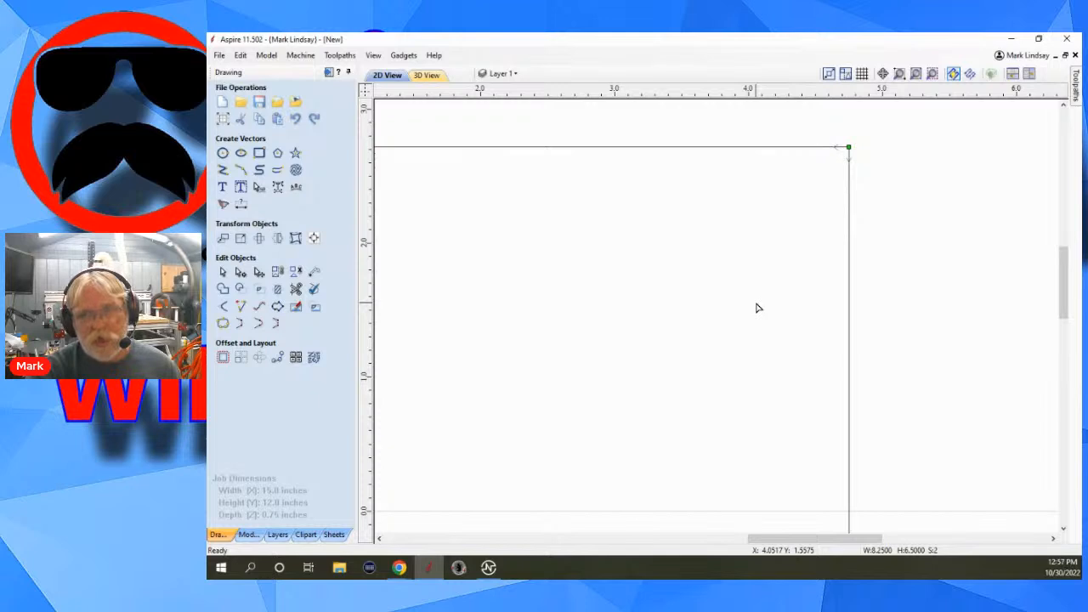
pyautogui.scroll(-1, 892, 360)
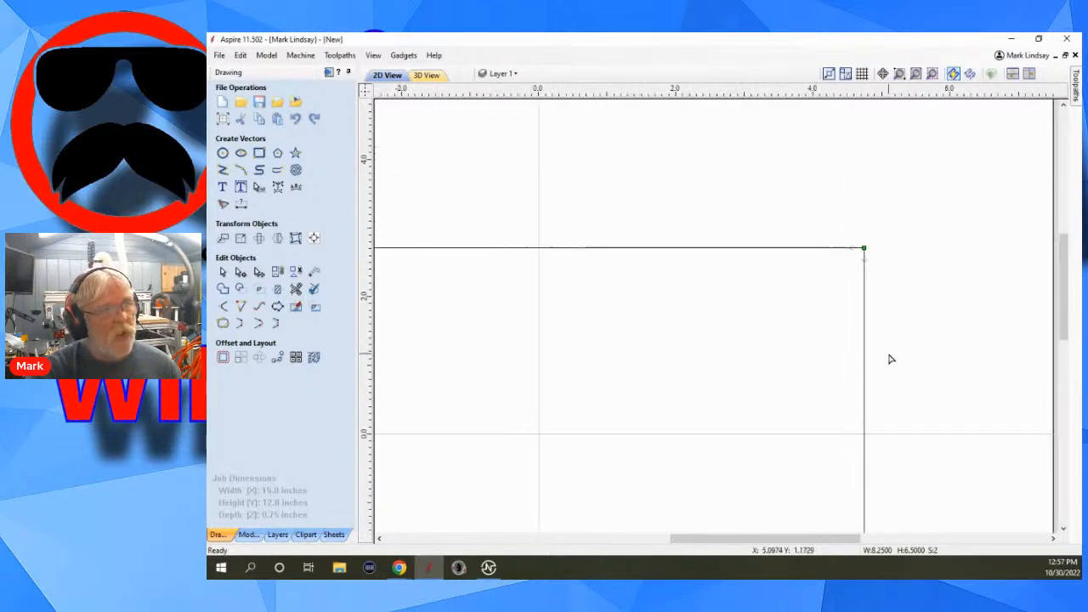
pyautogui.scroll(-3, 855, 311)
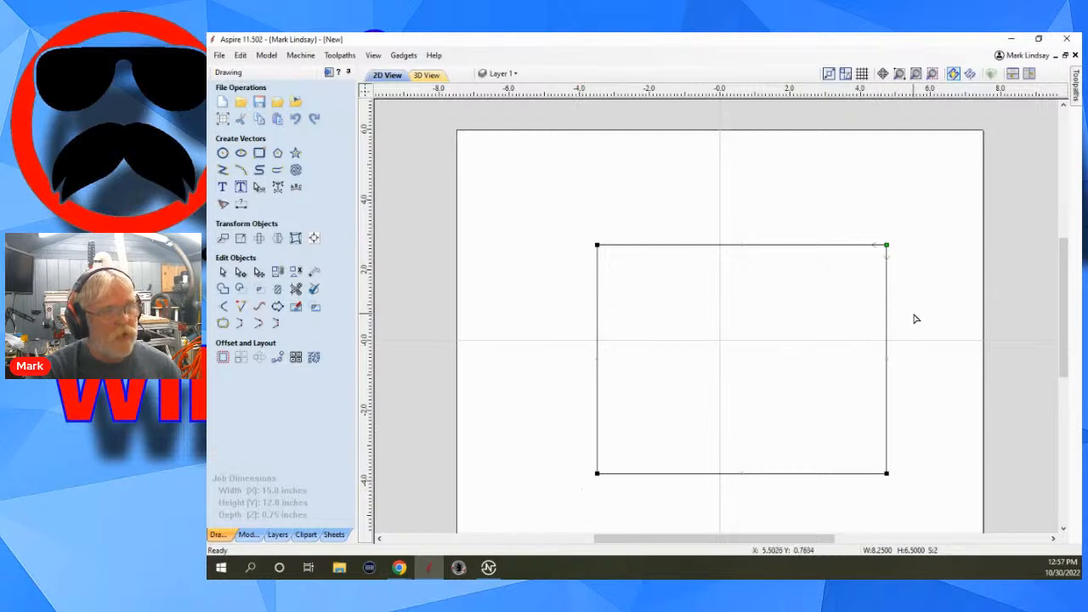
pyautogui.scroll(6, 896, 281)
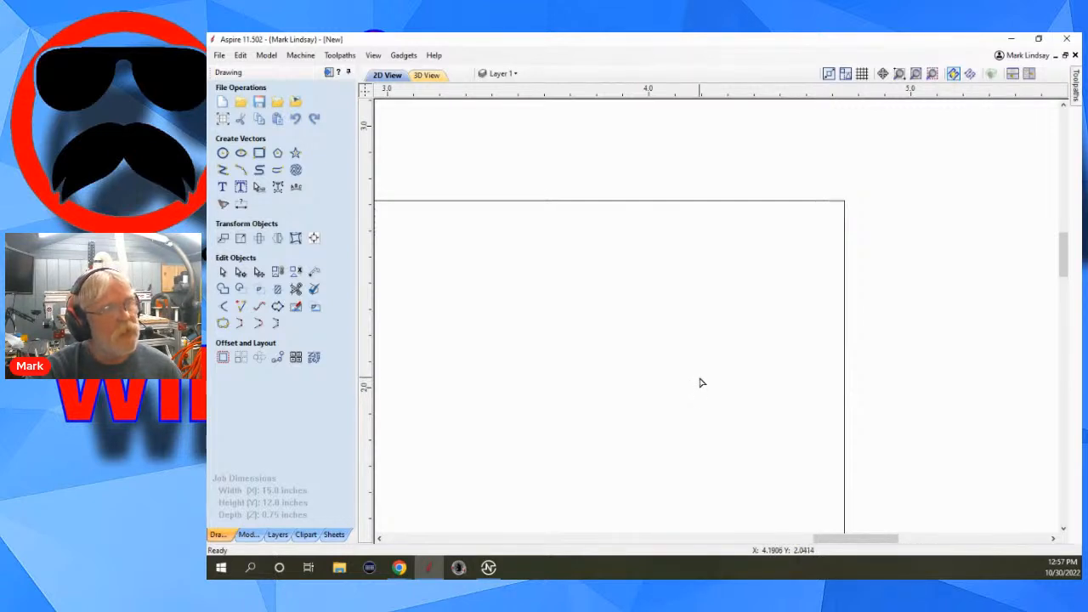
pyautogui.scroll(-1, 943, 370)
pyautogui.scroll(-1, 944, 370)
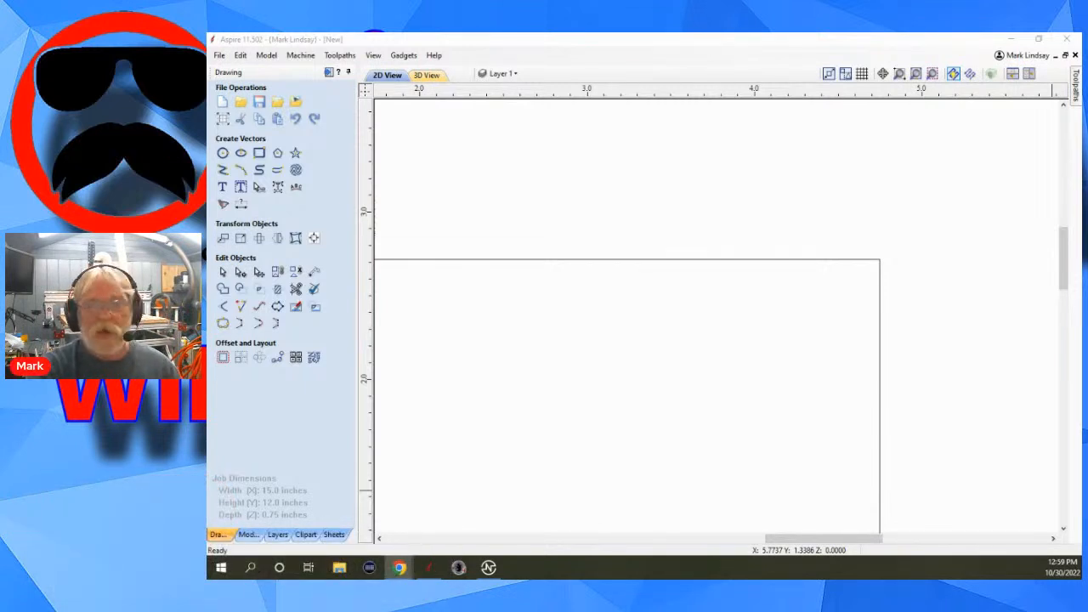
pyautogui.scroll(-4, 842, 212)
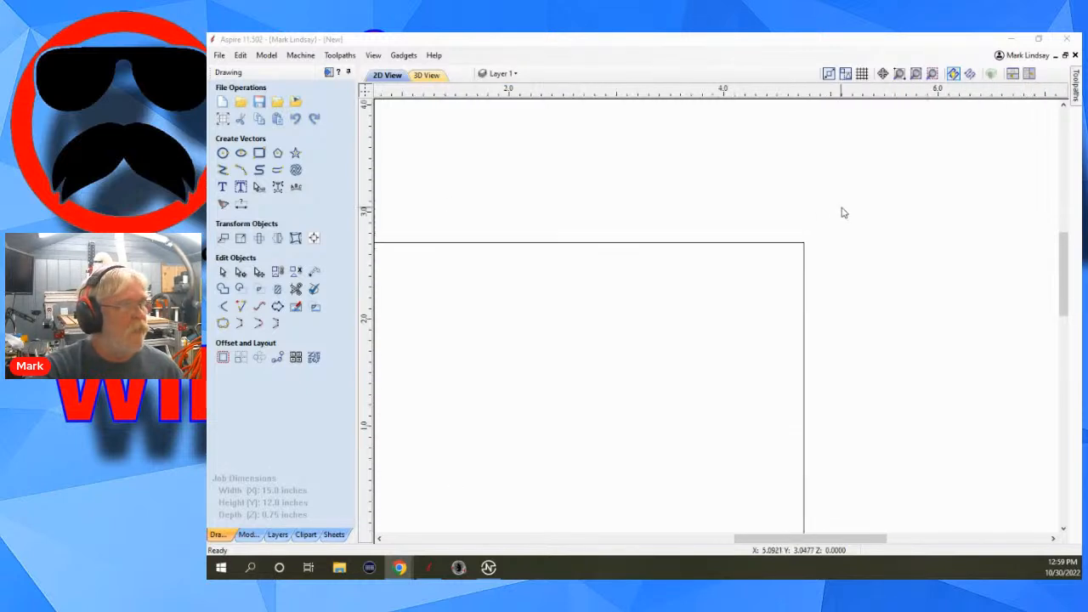
# Select both open vectors of the cut rectangle and delete them from the job.
pyautogui.scroll(-3, 875, 235)
pyautogui.scroll(1, 807, 209)
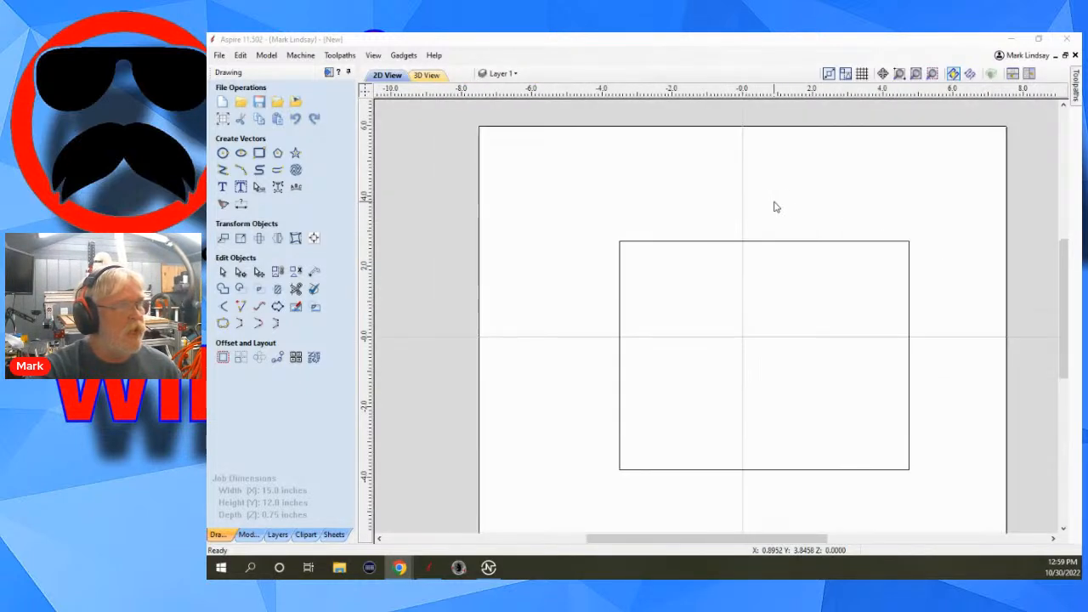
pyautogui.moveTo(960, 232); pyautogui.dragTo(782, 327)
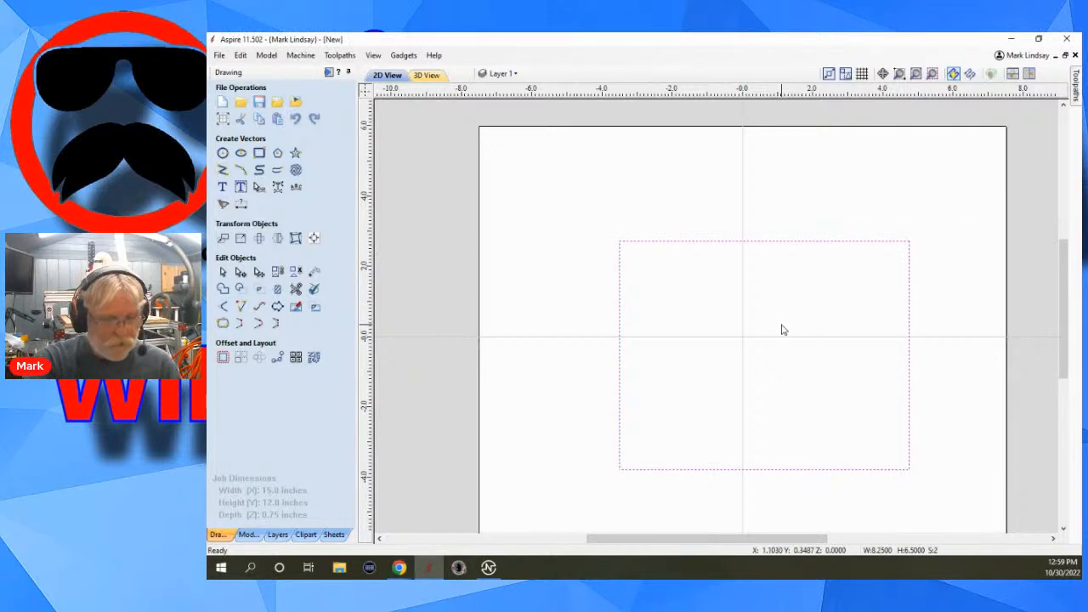
pyautogui.press('Delete')
# Delete all existing toolpaths, close the toolpath preview and return to the drawing tools.
pyautogui.click(329, 73)
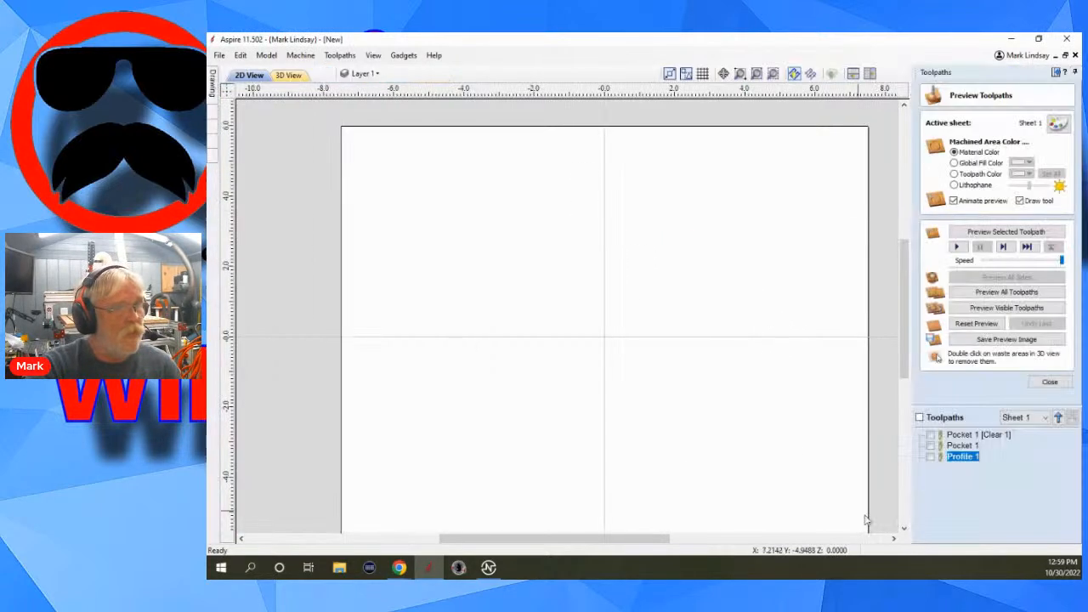
pyautogui.rightClick(957, 458)
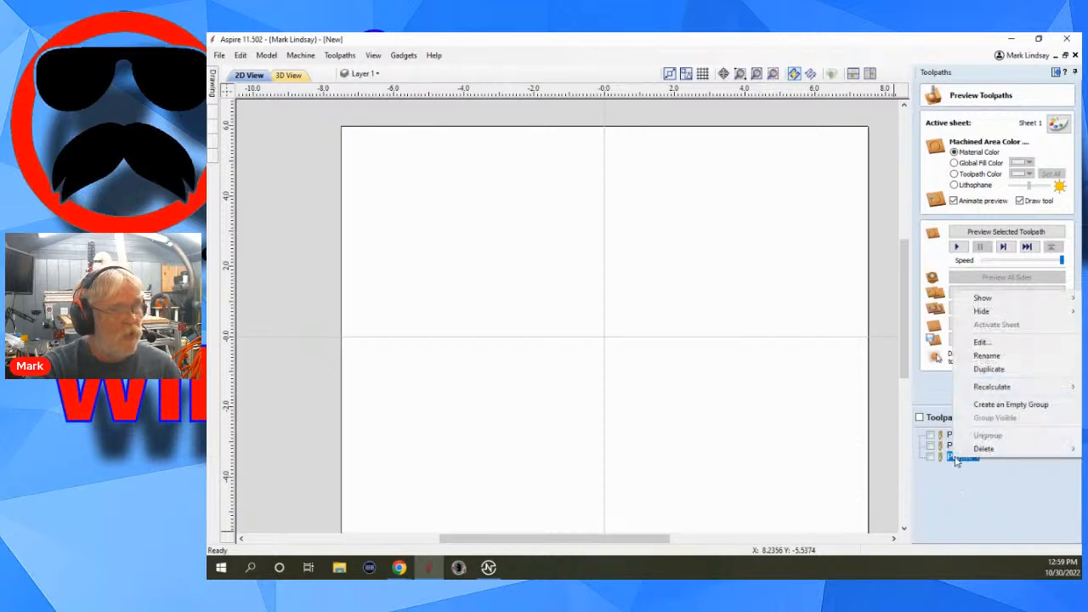
pyautogui.moveTo(1001, 456)
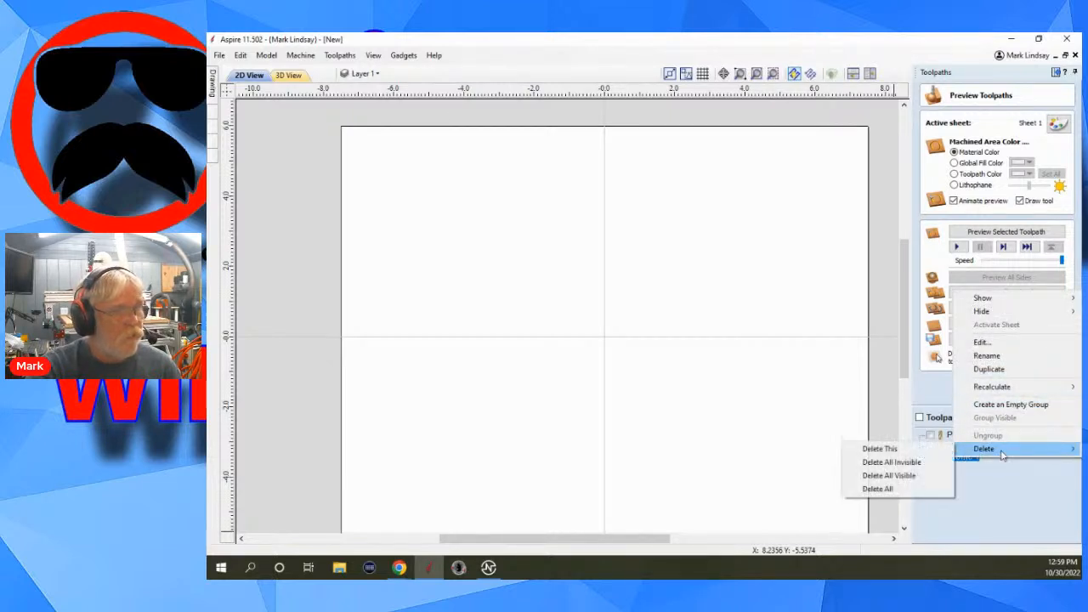
pyautogui.click(889, 490)
pyautogui.click(1050, 384)
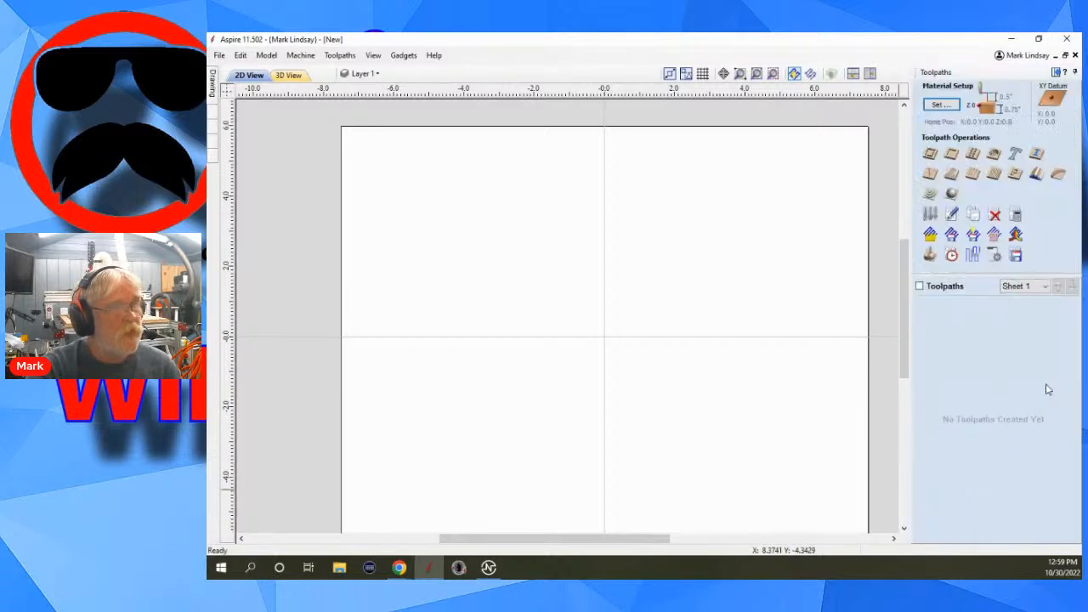
pyautogui.click(1075, 73)
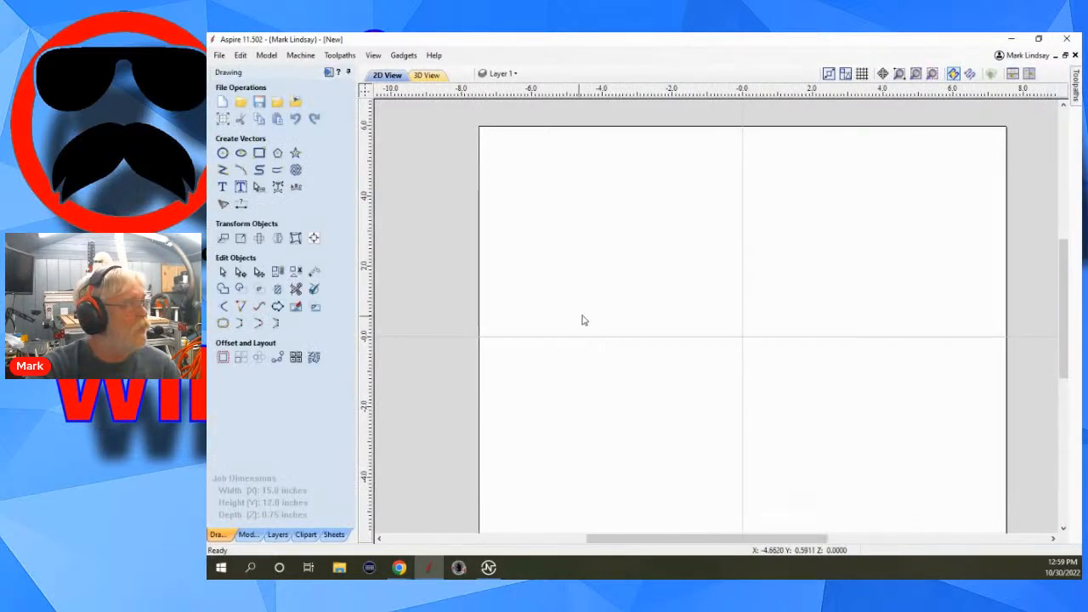
# Set up a new double-sided job, 15 x 12 x 0.75 inches, with Z zero on the material surface and a centred XY datum.
pyautogui.click(222, 101)
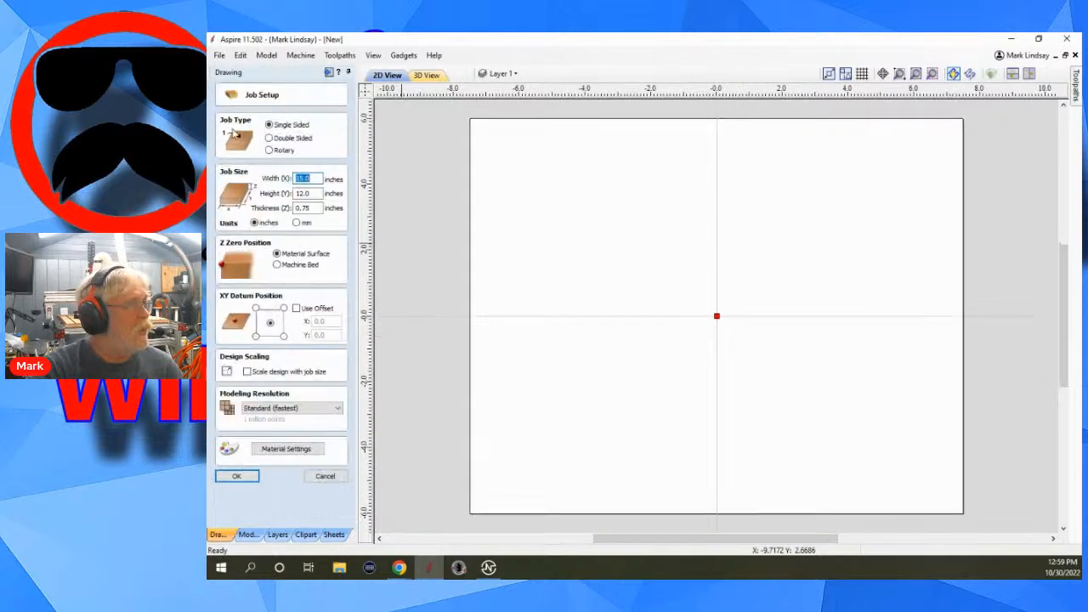
pyautogui.click(268, 137)
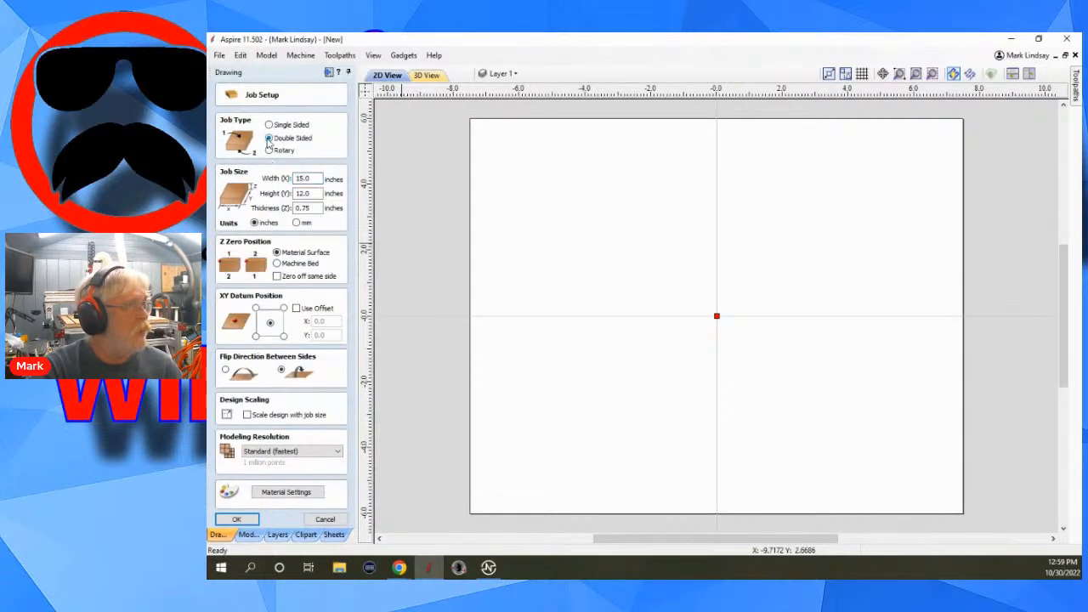
pyautogui.click(245, 521)
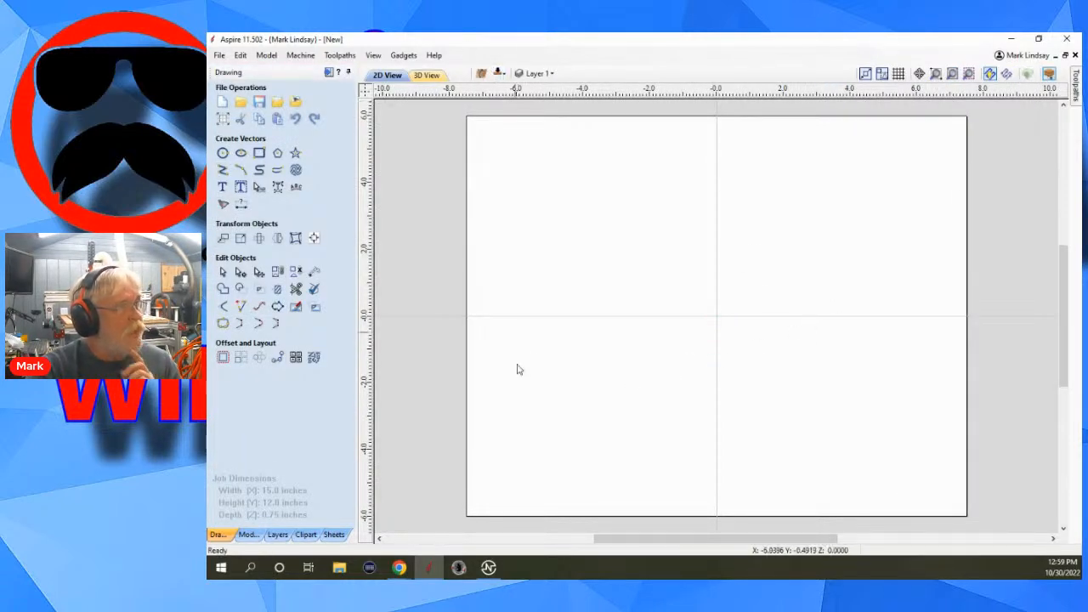
# Draw a square-cornered rectangle about 12.1 x 4.1 inches that extends past the material's upper edge.
pyautogui.scroll(-1, 569, 366)
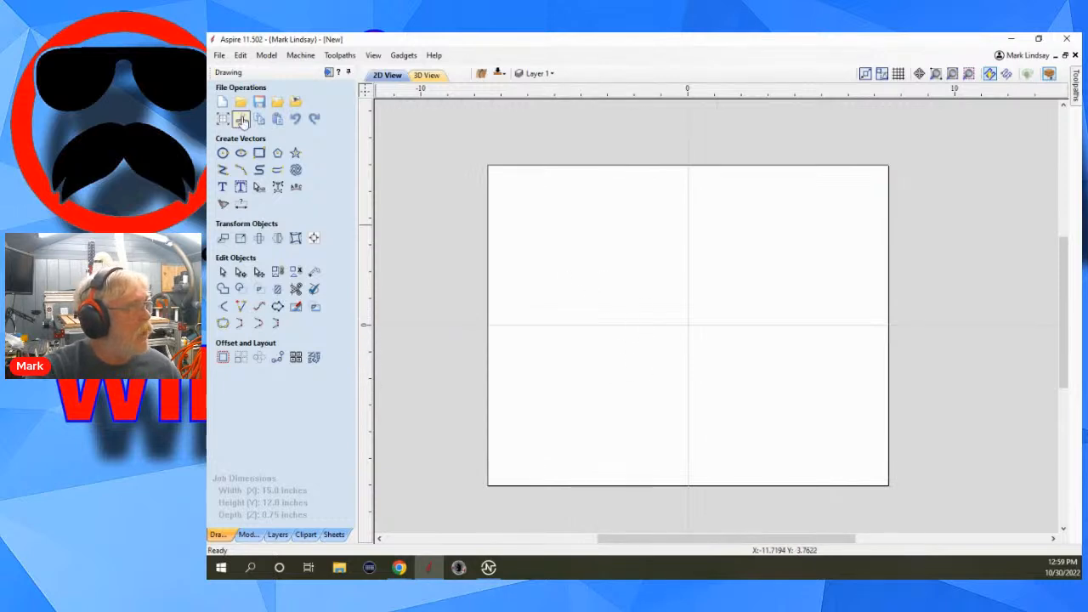
pyautogui.click(258, 153)
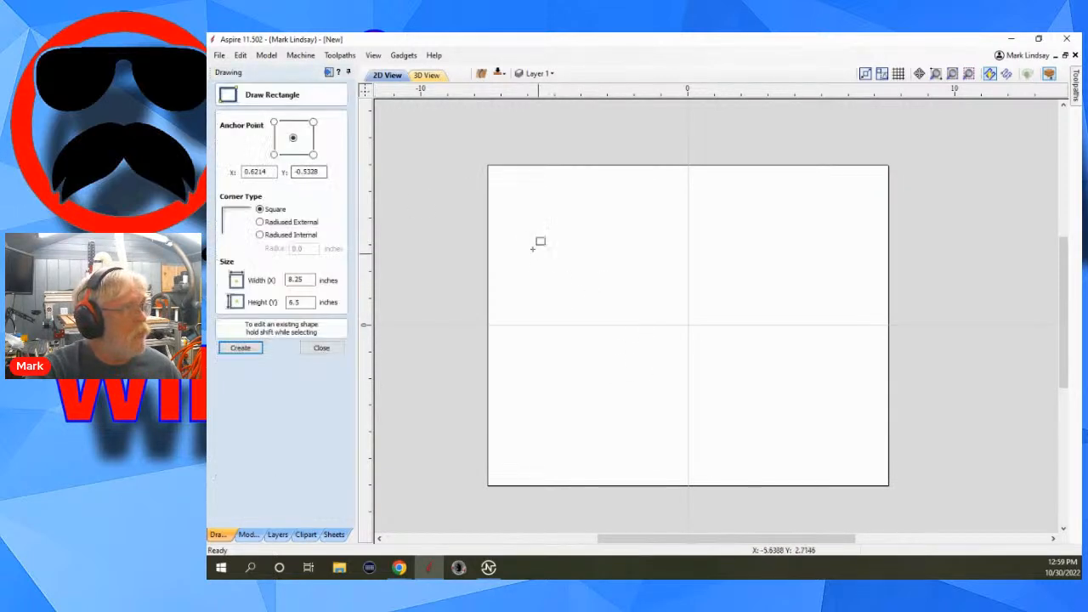
pyautogui.moveTo(526, 248); pyautogui.dragTo(847, 139)
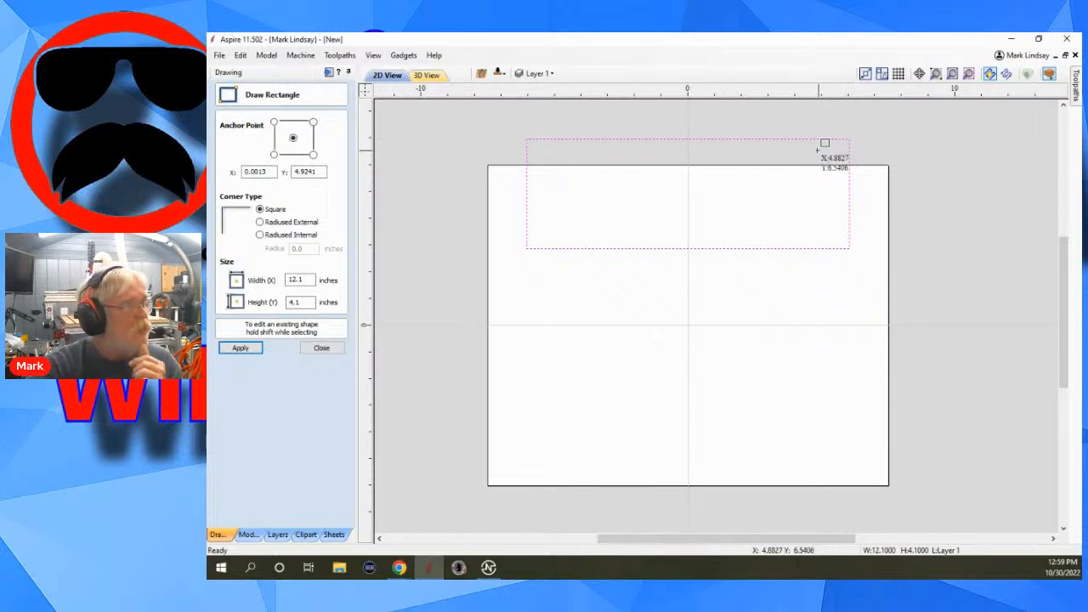
pyautogui.click(321, 349)
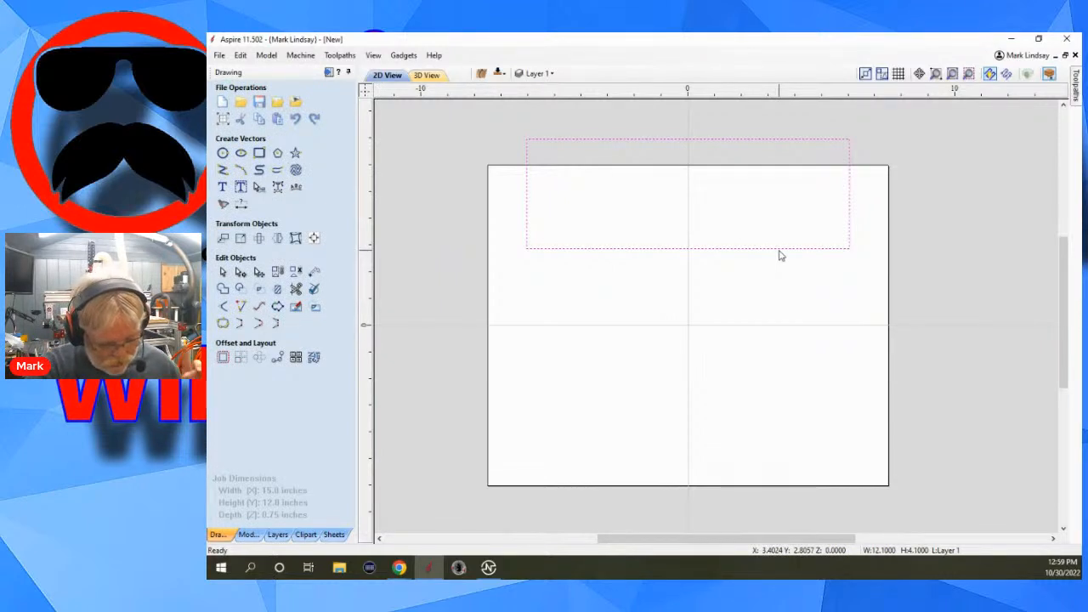
# Delete the rectangle's upper span in node editing to leave an open U-shaped vector.
pyautogui.press('n')
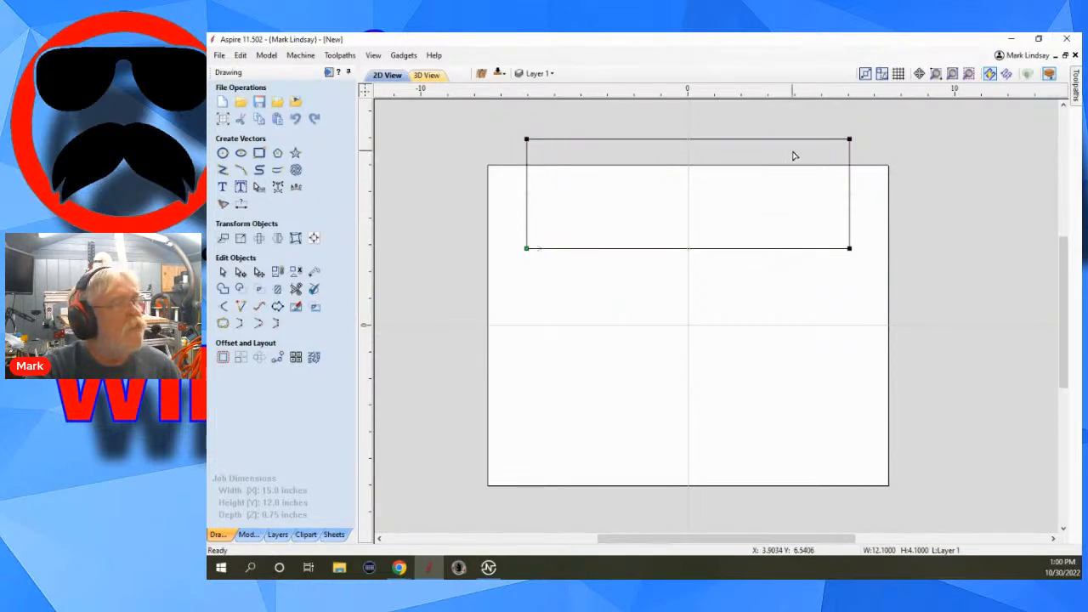
pyautogui.scroll(1, 791, 154)
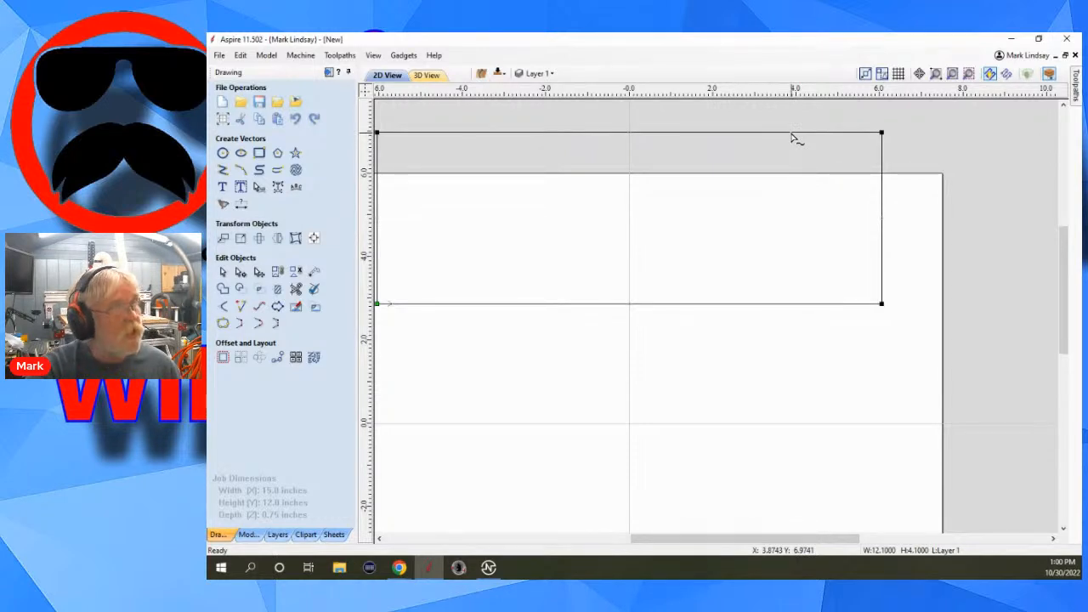
pyautogui.press('d')
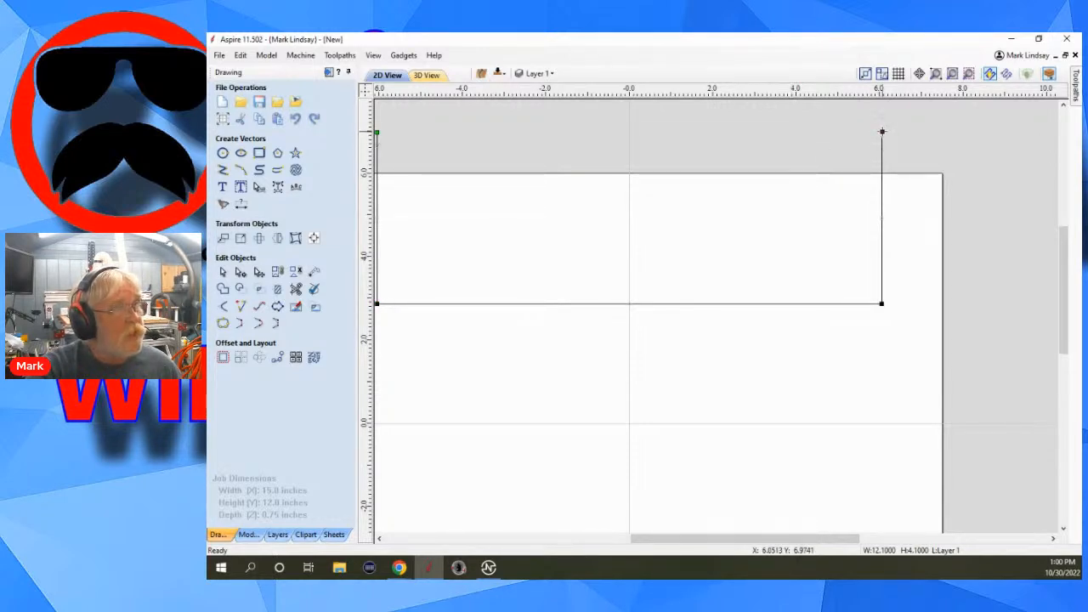
# Move the open vector's two upper end nodes straight down to the material's upper edge and leave node editing.
pyautogui.moveTo(881, 132); pyautogui.dragTo(882, 176)
pyautogui.scroll(-2, 858, 225)
pyautogui.scroll(1, 637, 243)
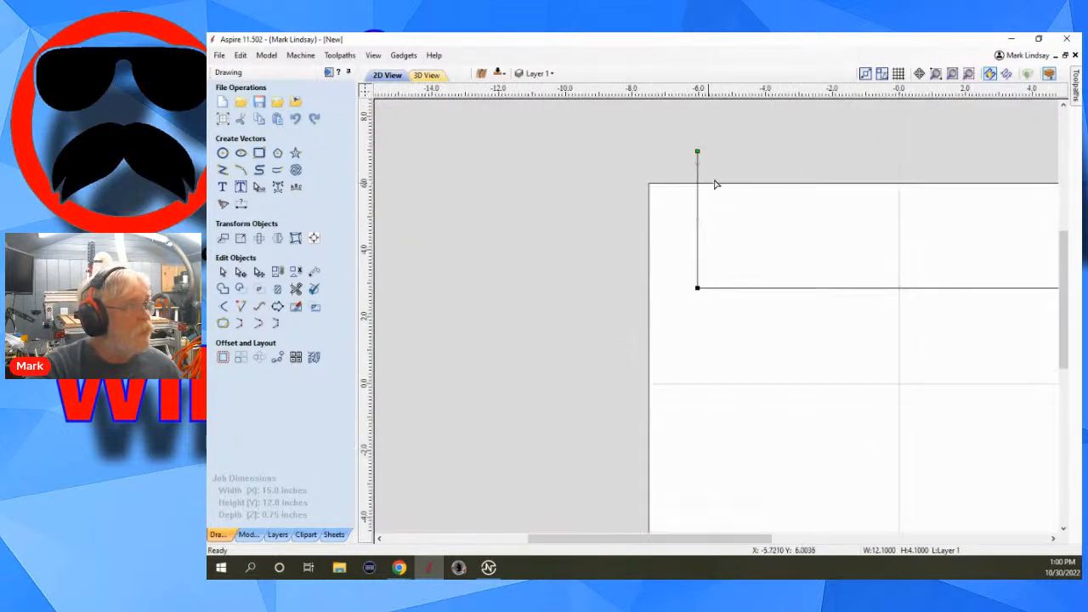
pyautogui.moveTo(697, 152); pyautogui.dragTo(697, 185)
pyautogui.scroll(-2, 629, 244)
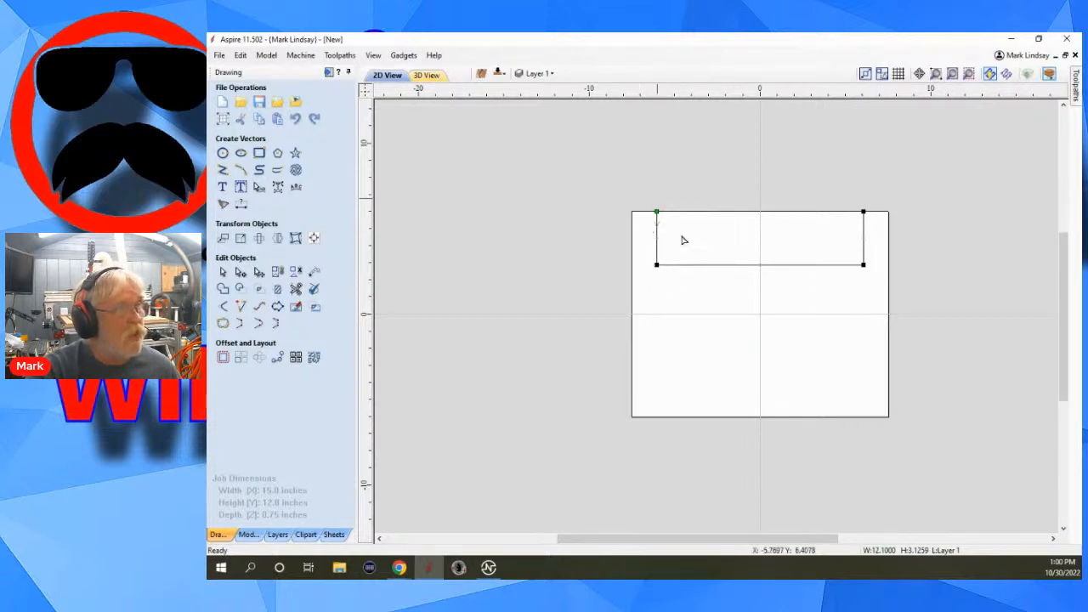
pyautogui.press('Escape')
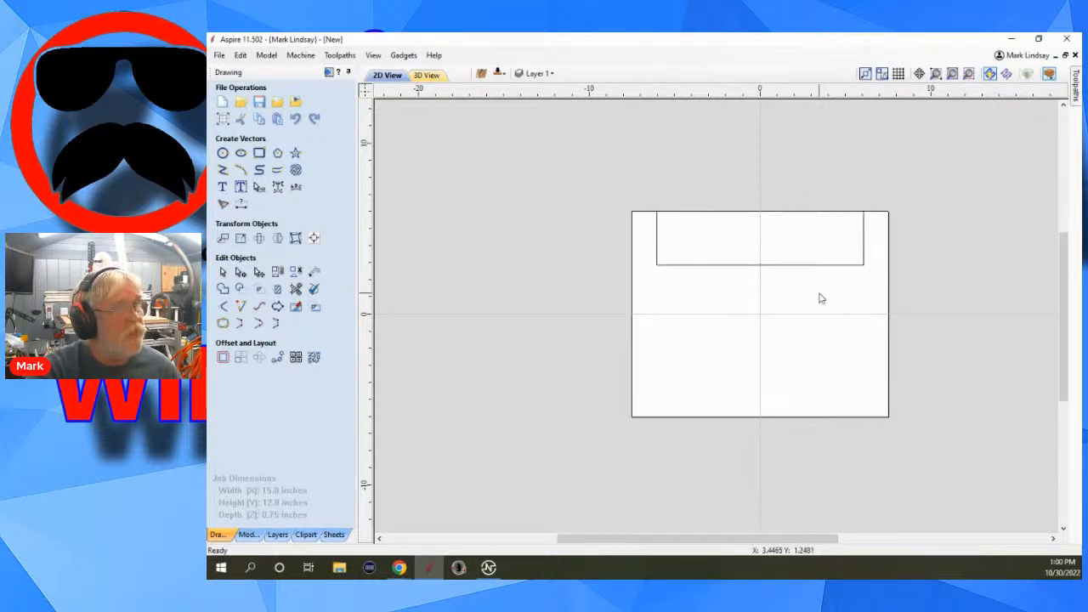
# Copy the open U-shaped vector to the other side of the job.
pyautogui.click(864, 259)
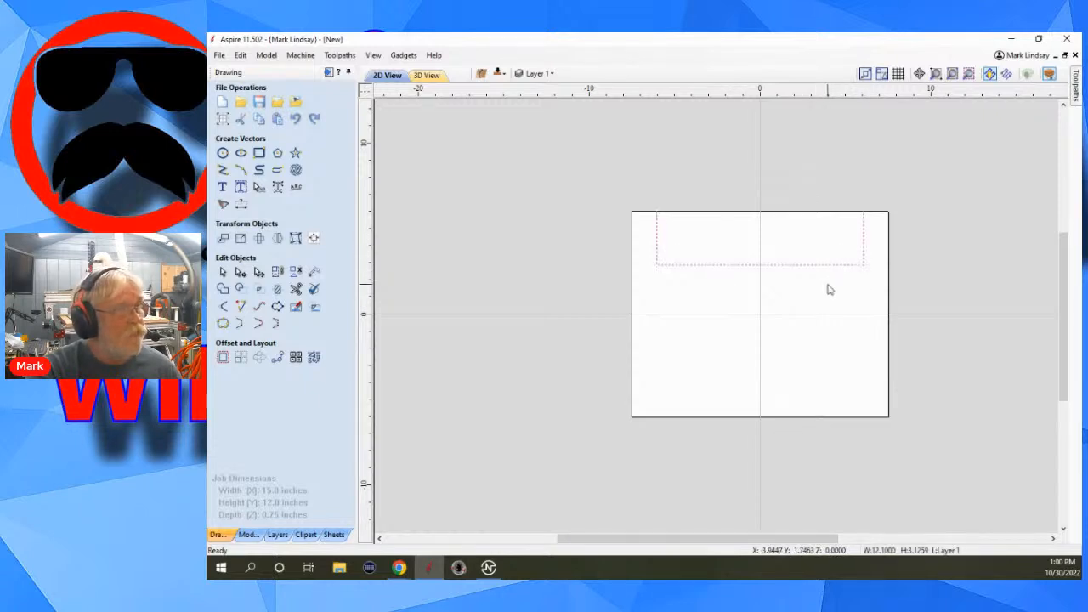
pyautogui.rightClick(800, 269)
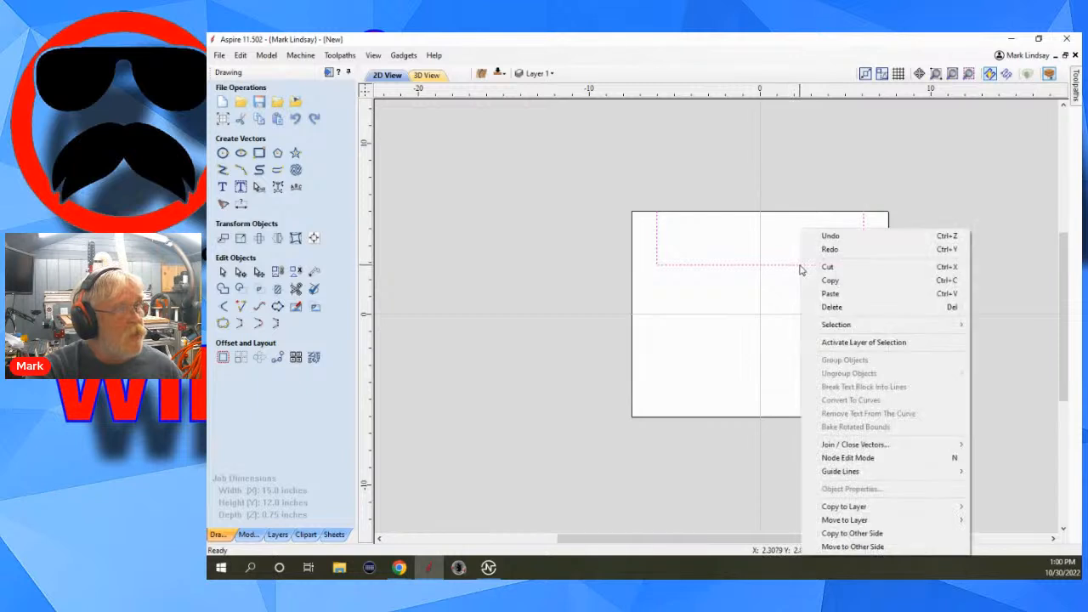
pyautogui.click(894, 534)
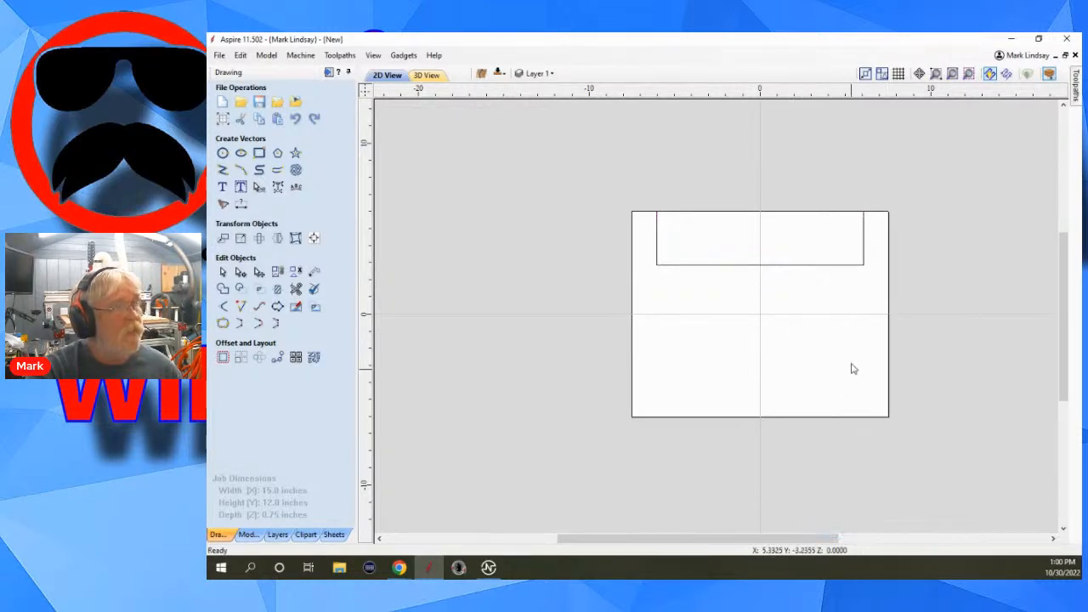
# Examine the copied vector on the bottom side in the 2D view, then return to the top side.
pyautogui.click(848, 265)
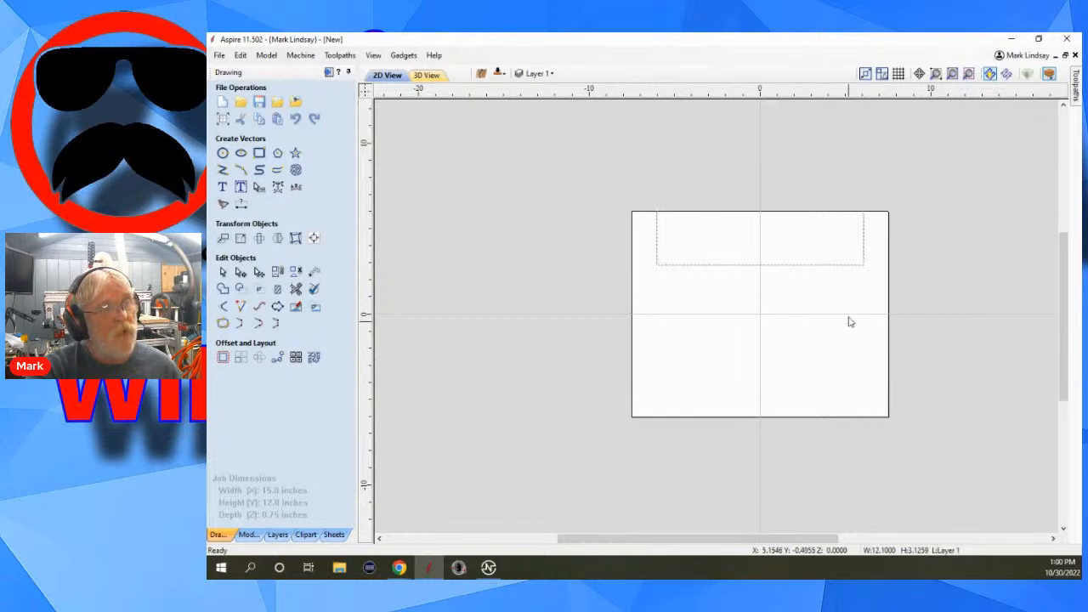
pyautogui.click(427, 75)
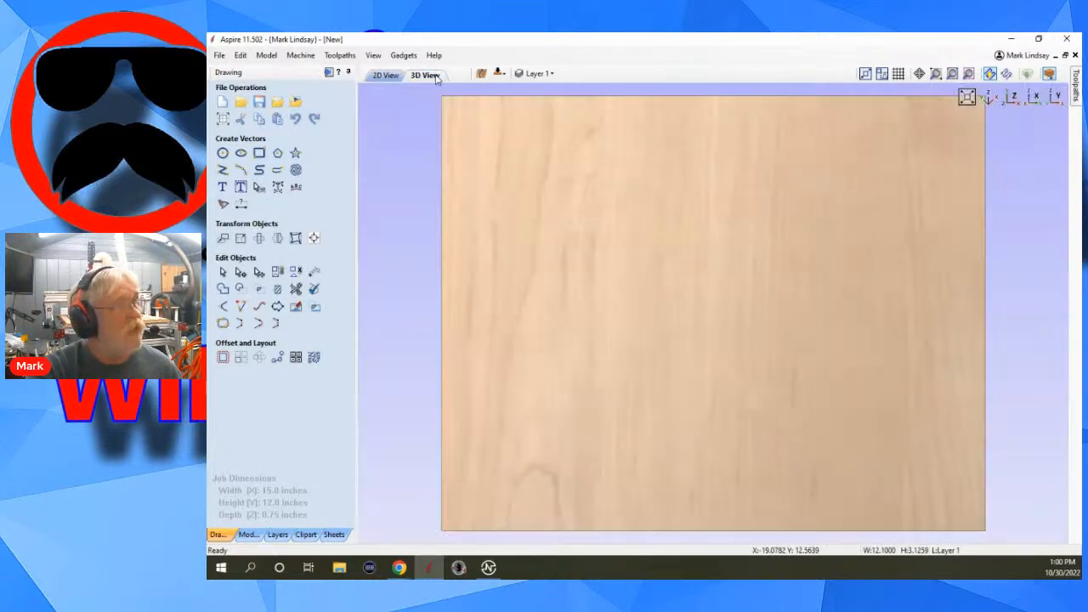
pyautogui.click(386, 75)
pyautogui.click(501, 74)
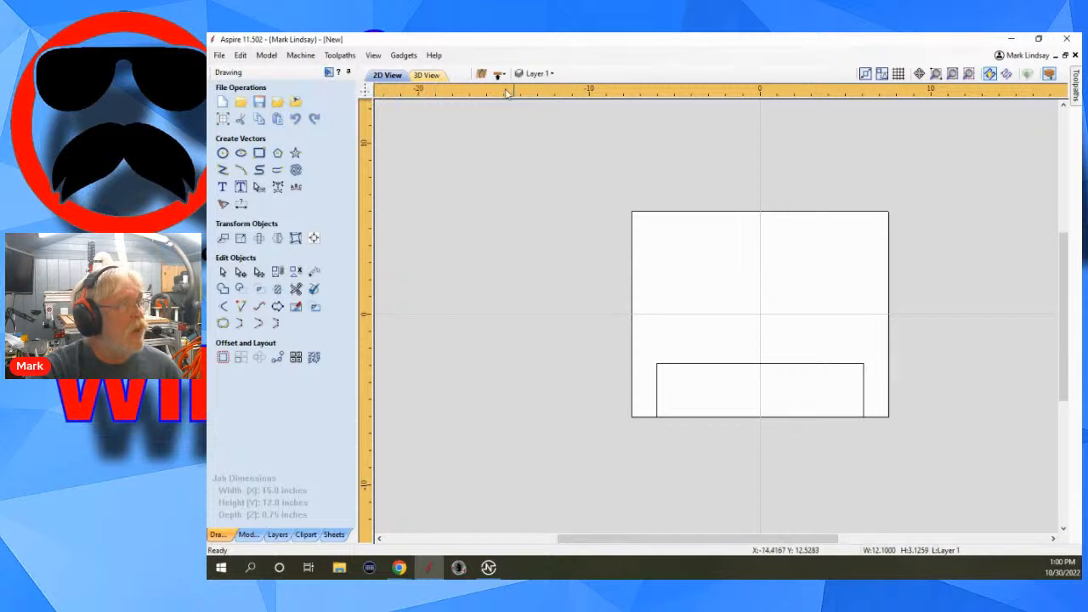
pyautogui.click(348, 73)
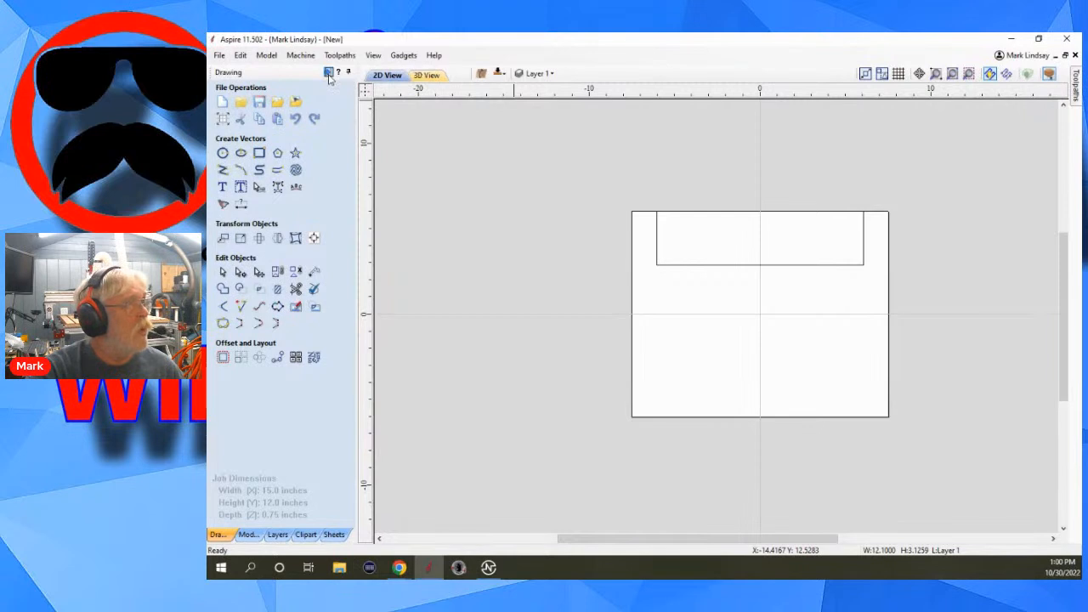
# Calculate a 0.5-inch-deep 2D profile toolpath, Inside / Left, on the top side's open vector and preview its cut.
pyautogui.click(329, 73)
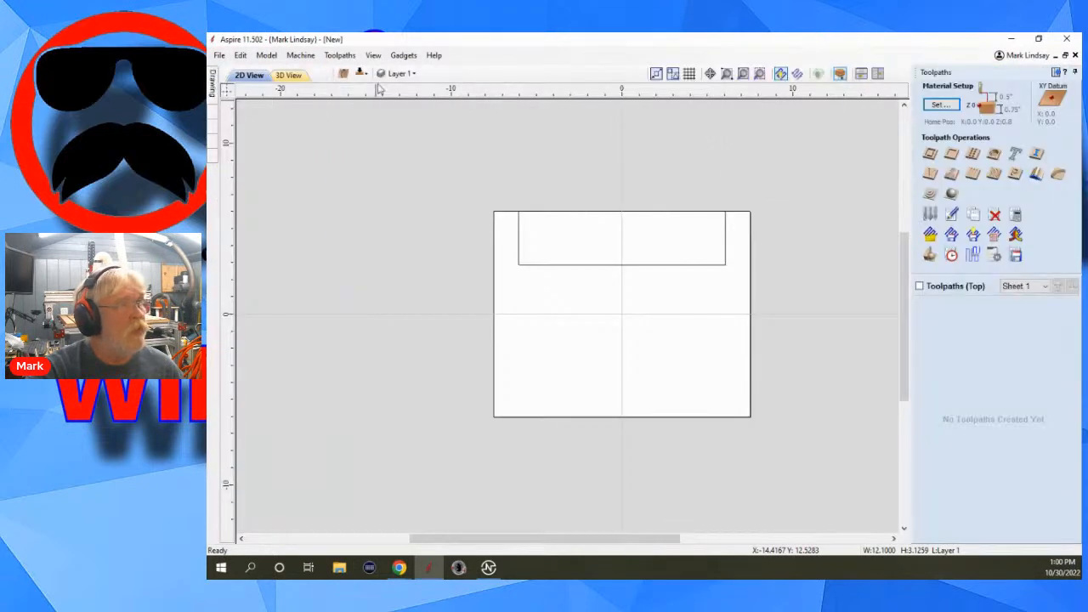
pyautogui.click(722, 265)
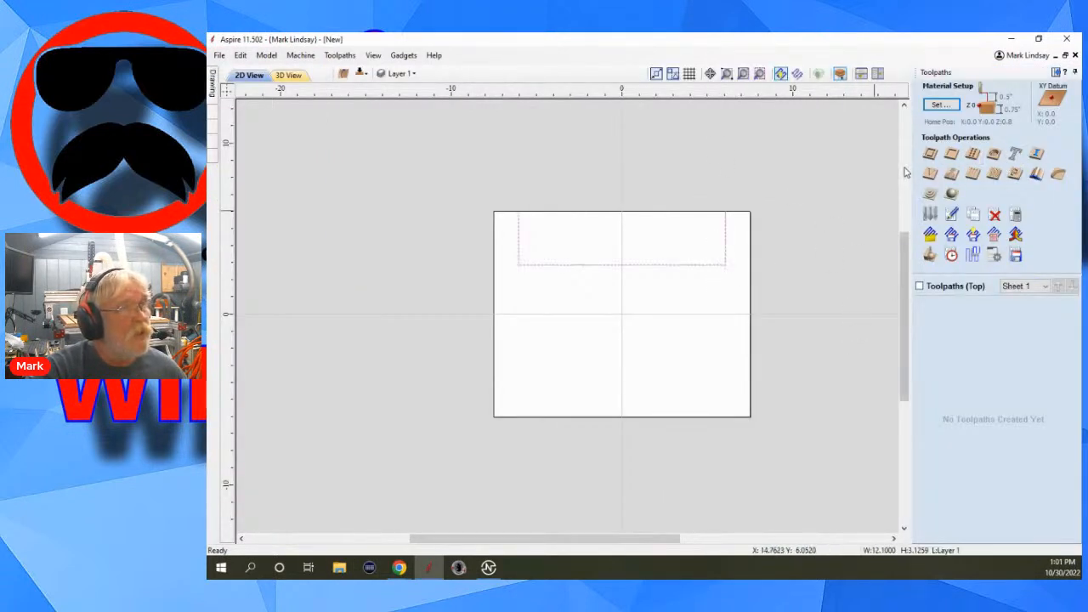
pyautogui.click(930, 154)
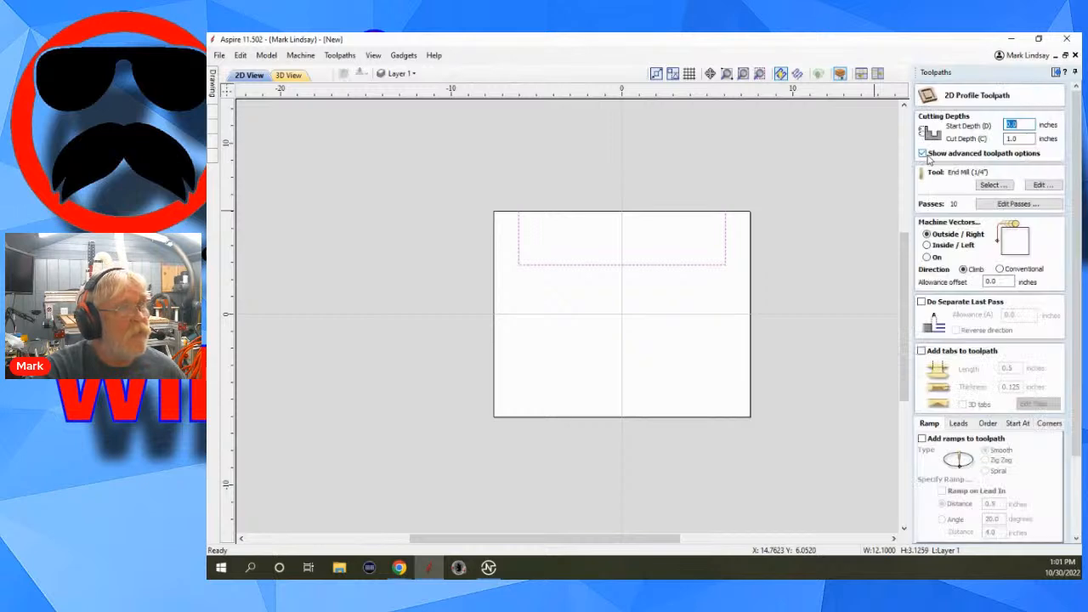
pyautogui.click(926, 245)
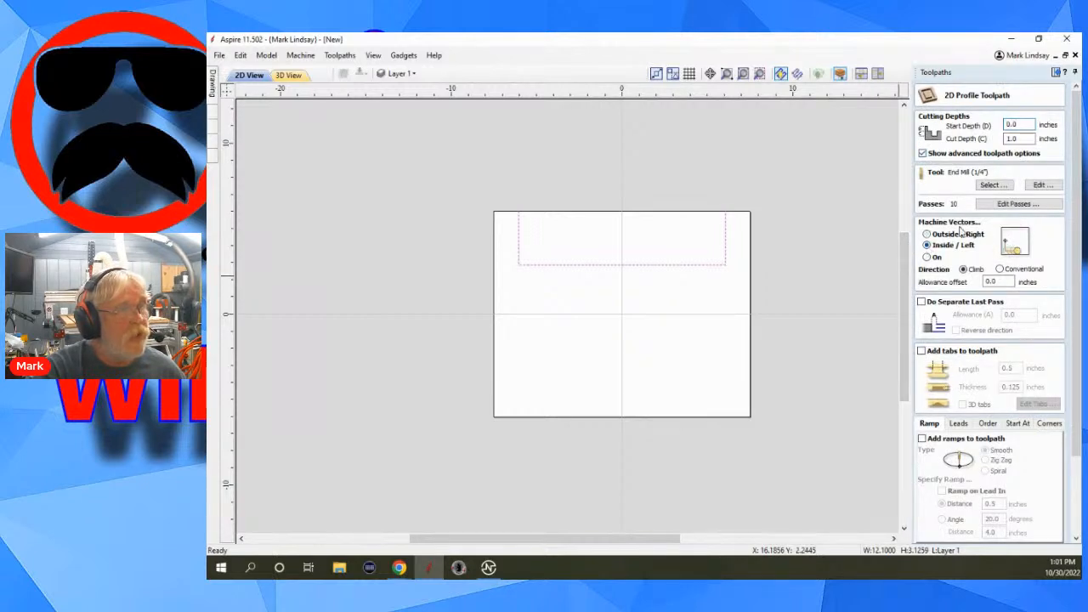
pyautogui.scroll(-3, 994, 466)
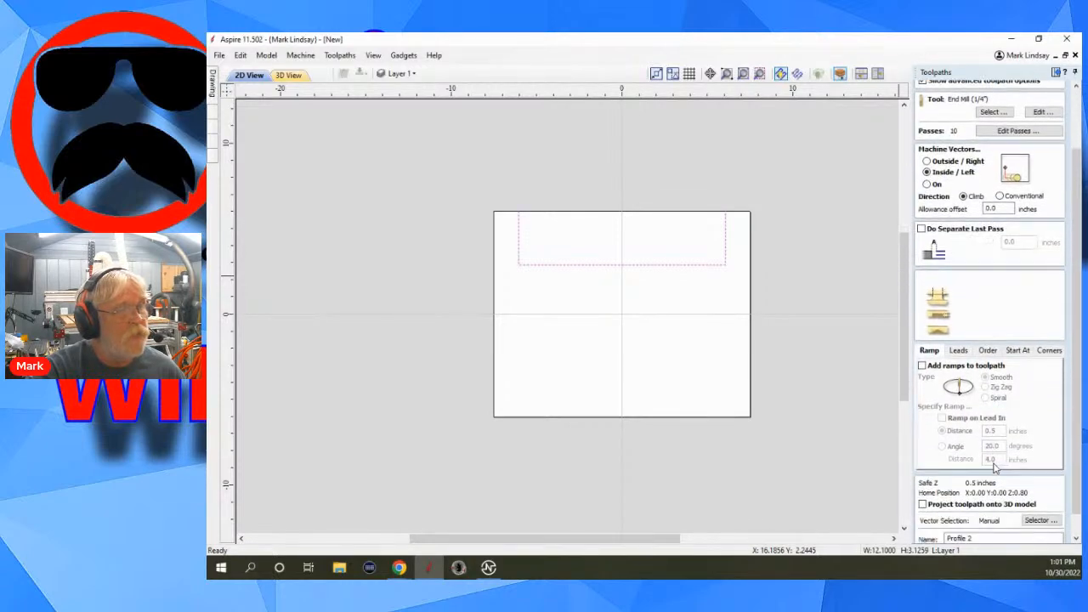
pyautogui.scroll(3, 995, 466)
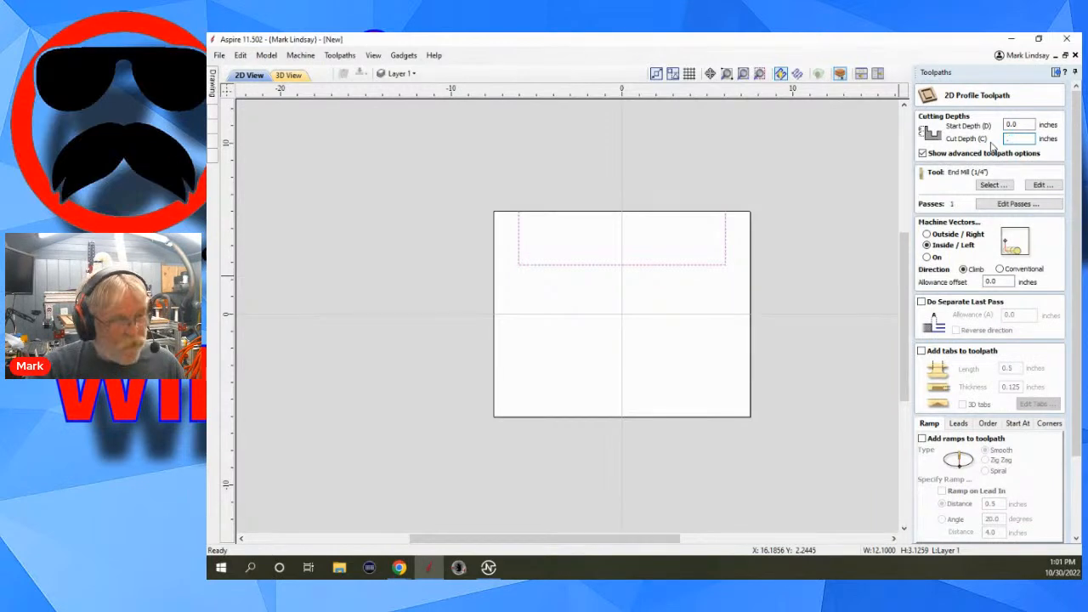
pyautogui.scroll(-5, 991, 298)
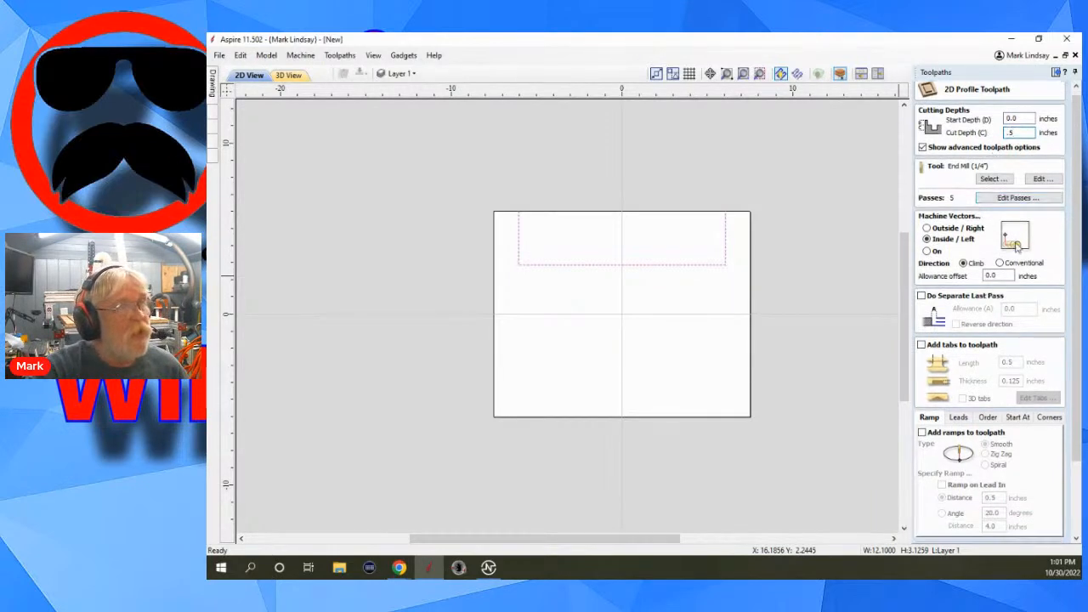
pyautogui.scroll(-3, 972, 453)
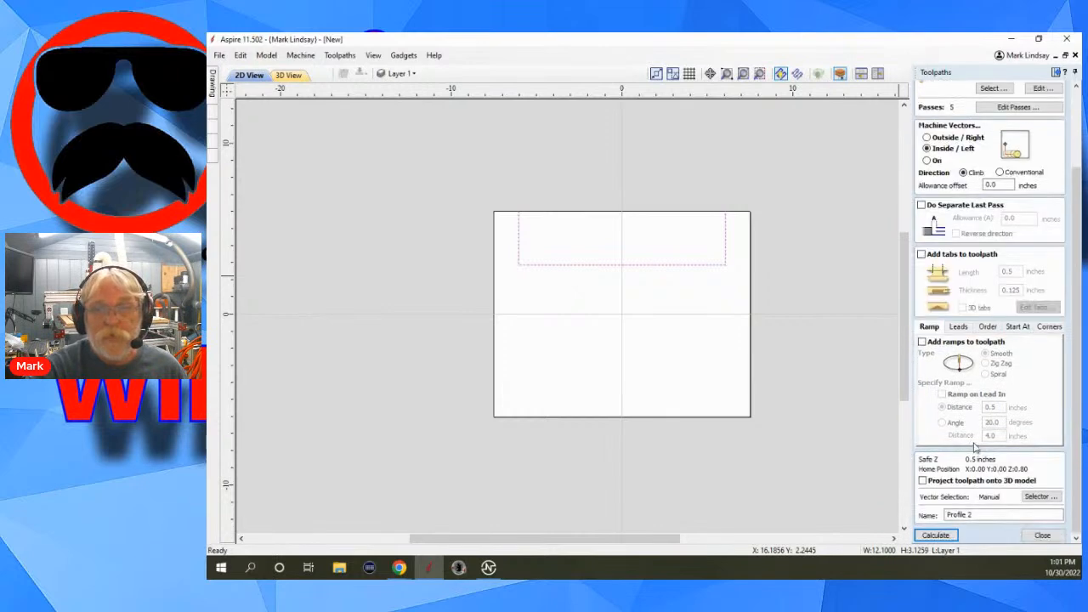
pyautogui.click(931, 538)
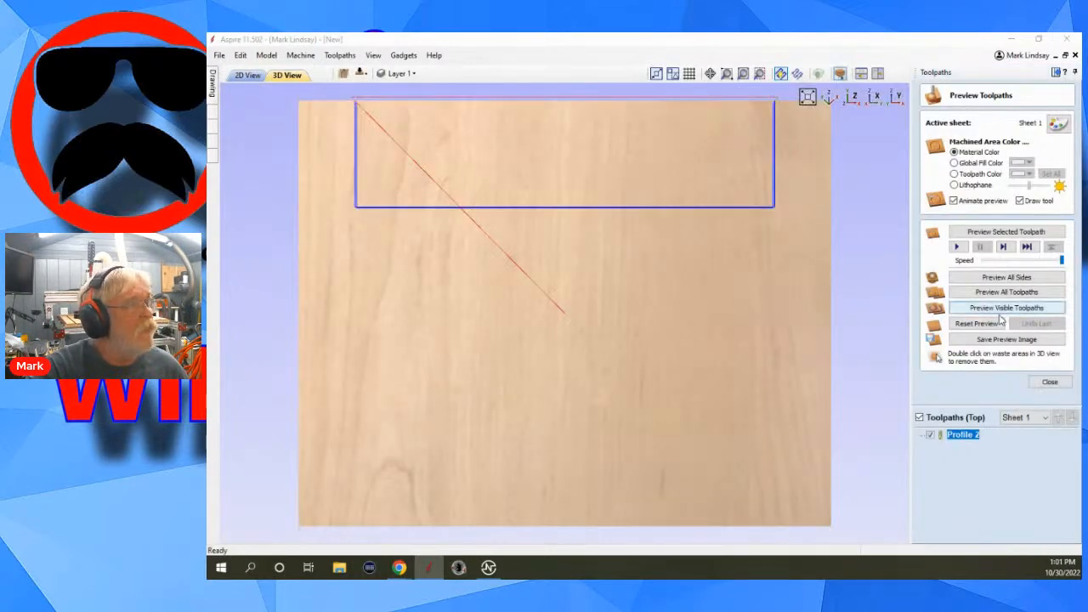
pyautogui.click(986, 233)
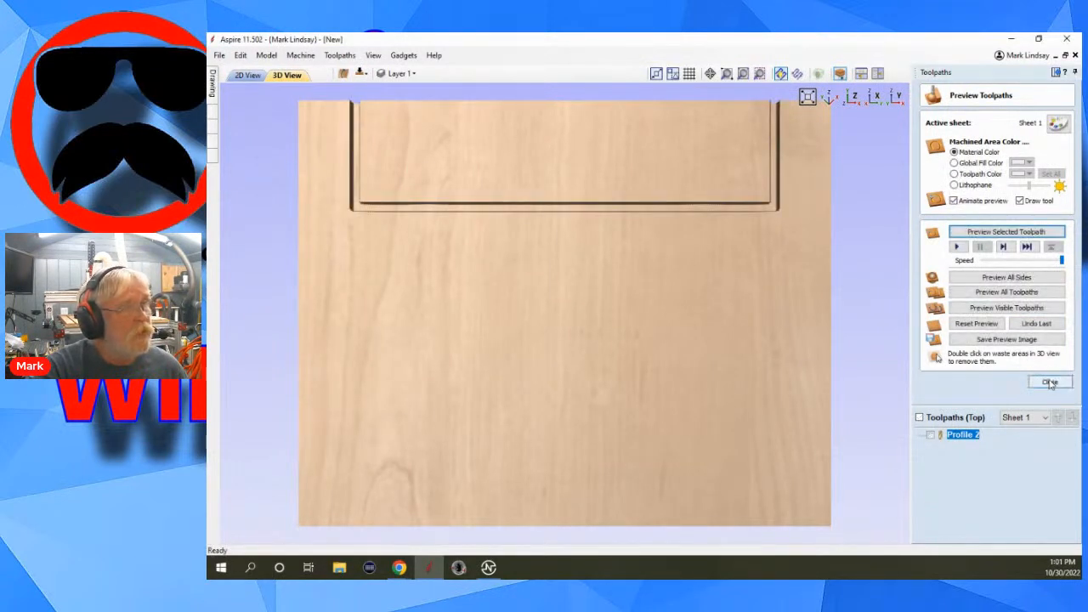
pyautogui.click(1050, 381)
# Calculate a 2D profile toolpath for the bottom side's open vector with the same depth and Inside / Left settings, and preview its cut.
pyautogui.click(361, 75)
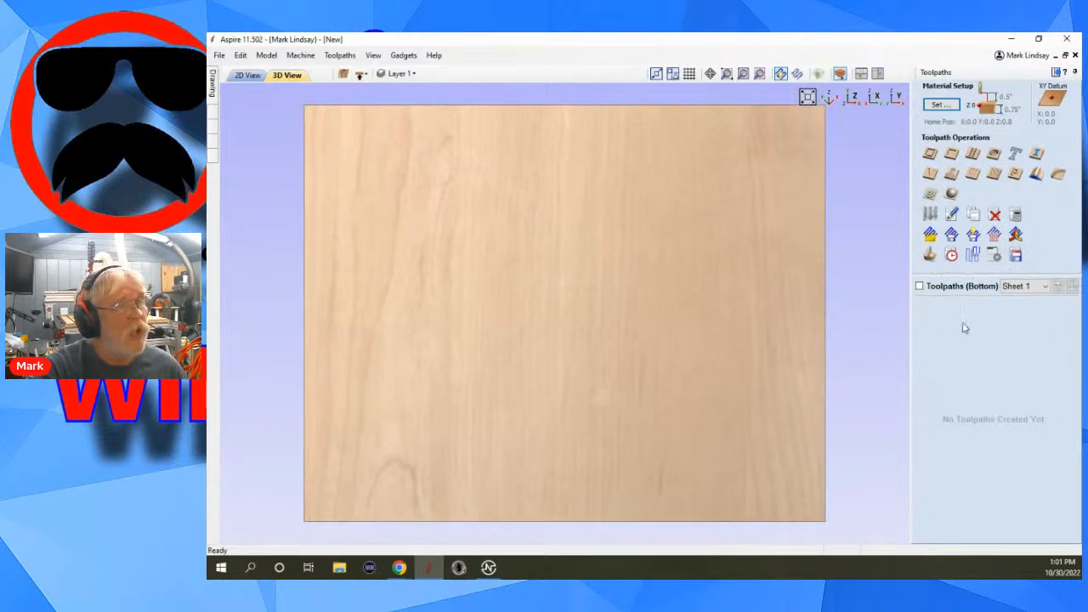
pyautogui.click(248, 75)
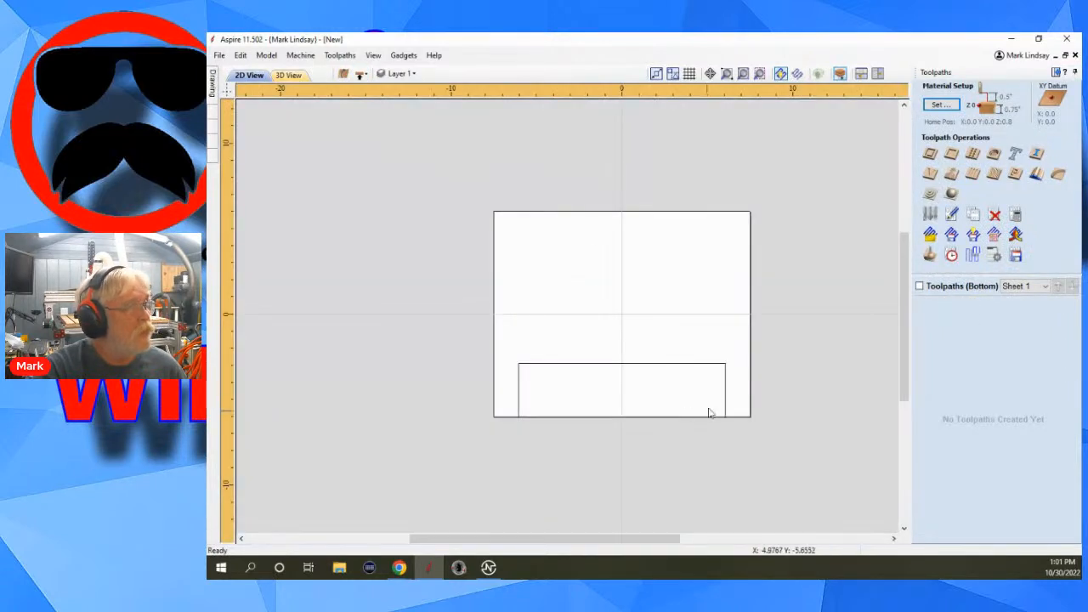
pyautogui.moveTo(716, 347); pyautogui.dragTo(689, 389)
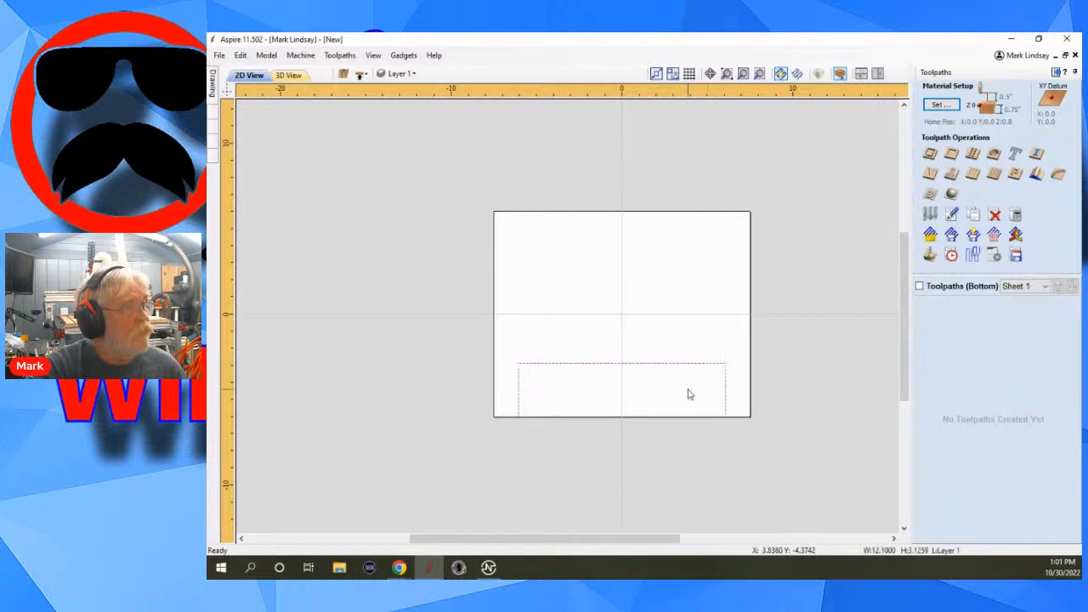
pyautogui.click(930, 154)
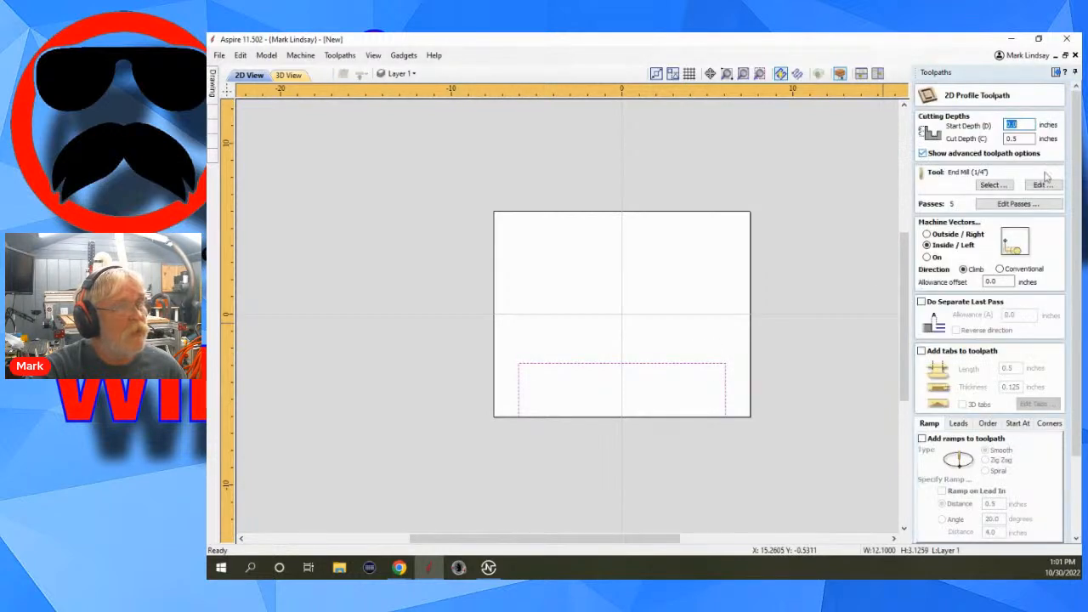
pyautogui.scroll(-2, 1012, 493)
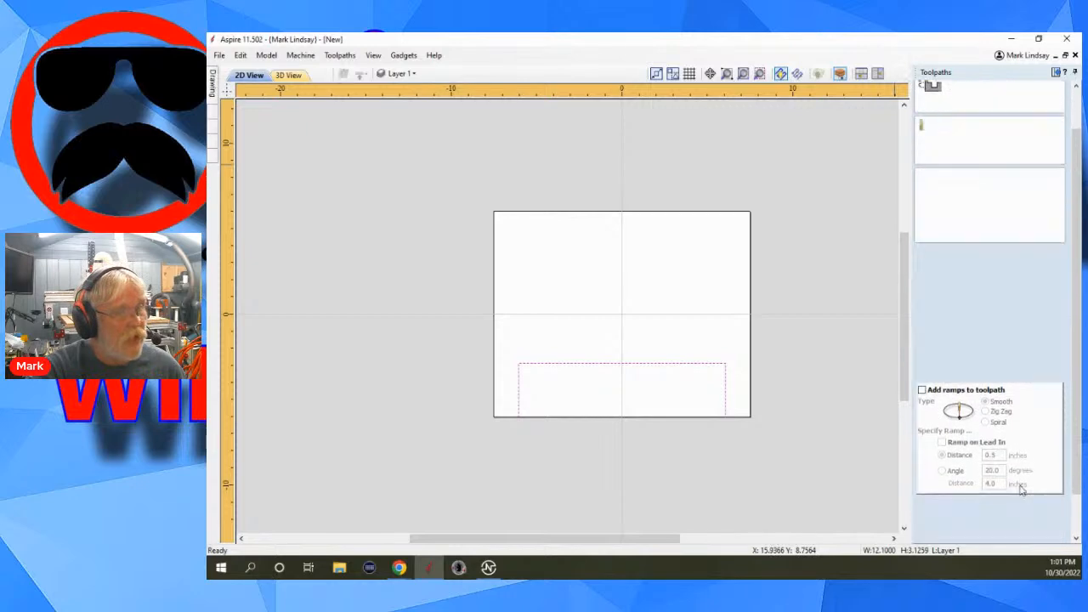
pyautogui.scroll(-3, 1022, 491)
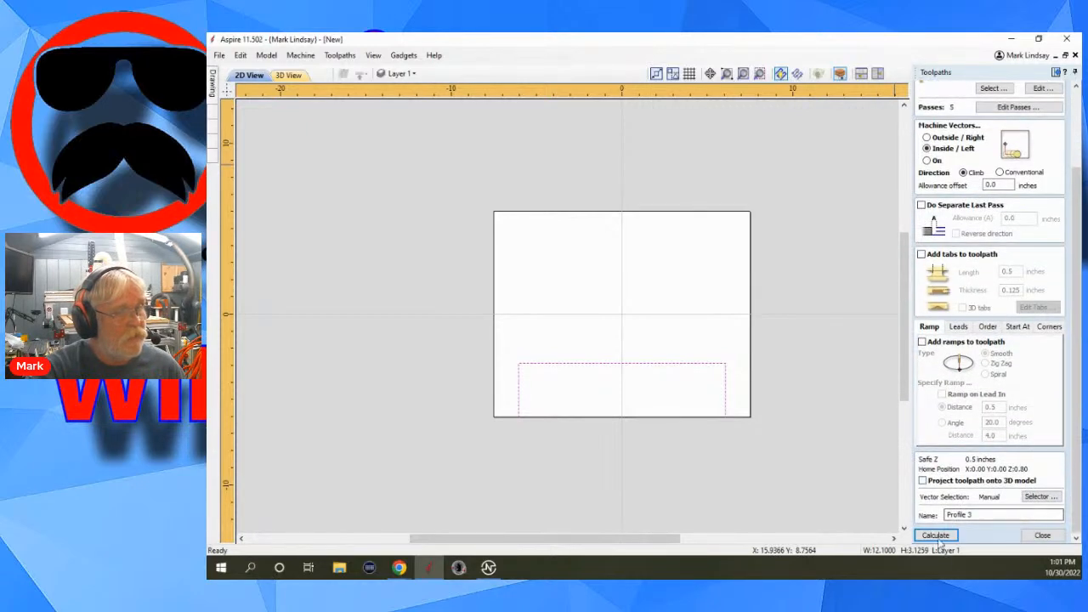
pyautogui.click(936, 536)
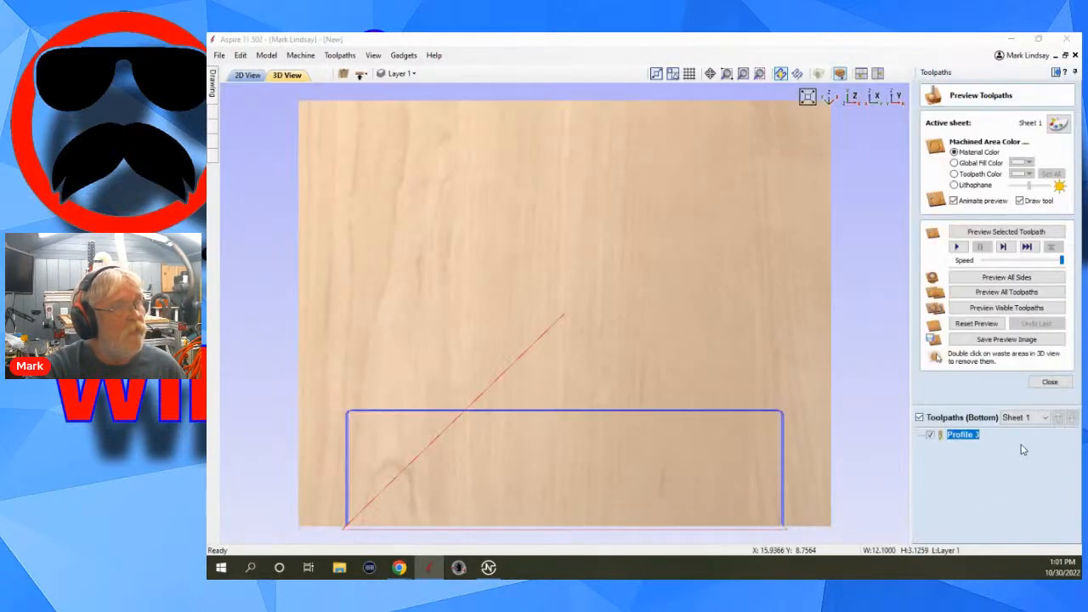
pyautogui.click(1035, 234)
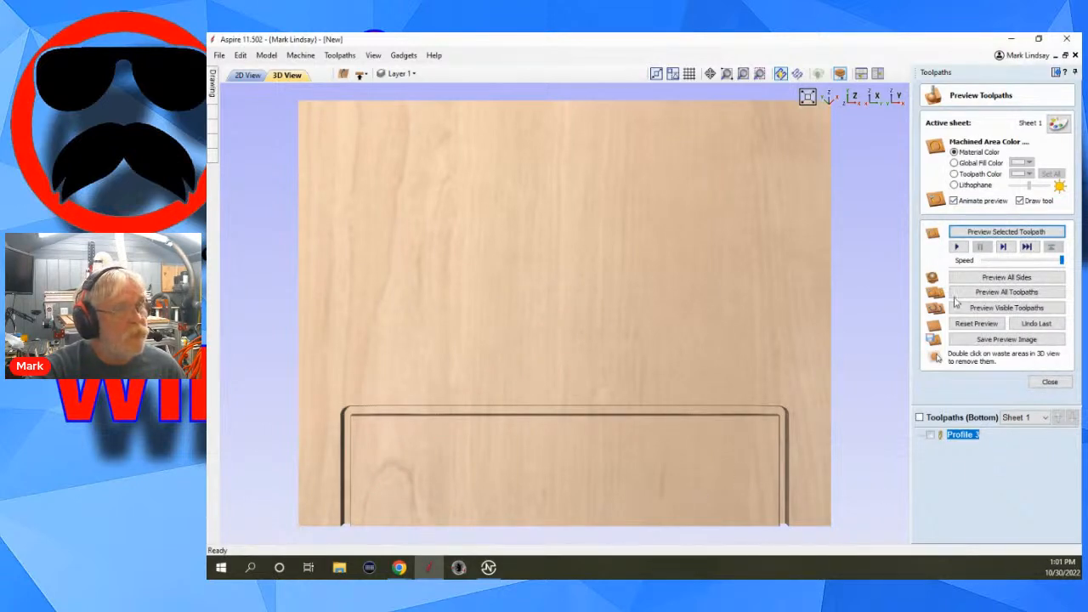
# Preview the toolpaths on all sides and examine how the two cuts line up at the material's edge.
pyautogui.click(1014, 277)
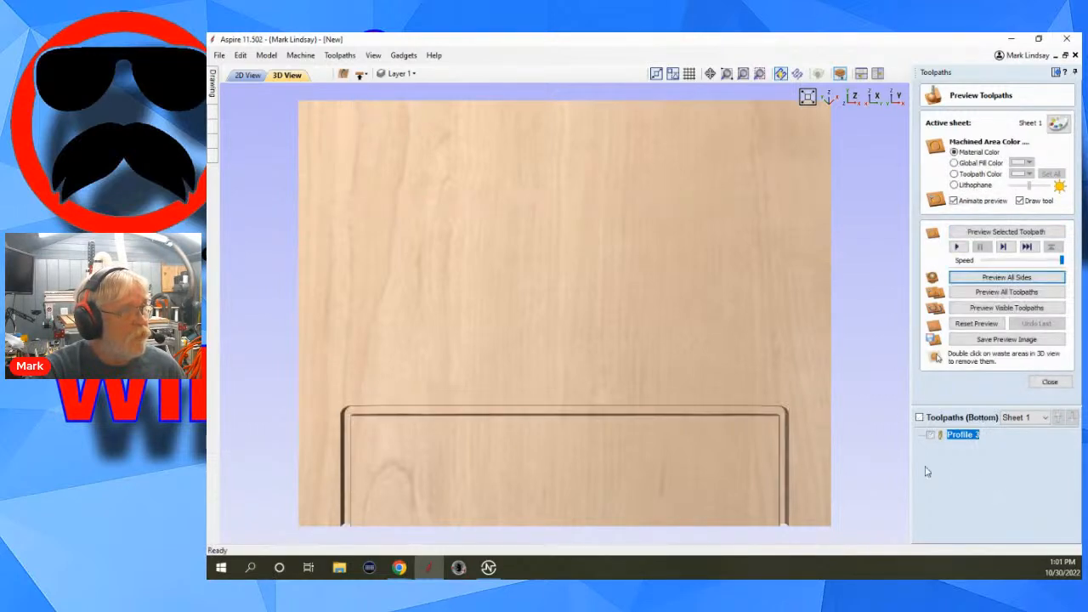
pyautogui.moveTo(658, 477); pyautogui.dragTo(584, 260)
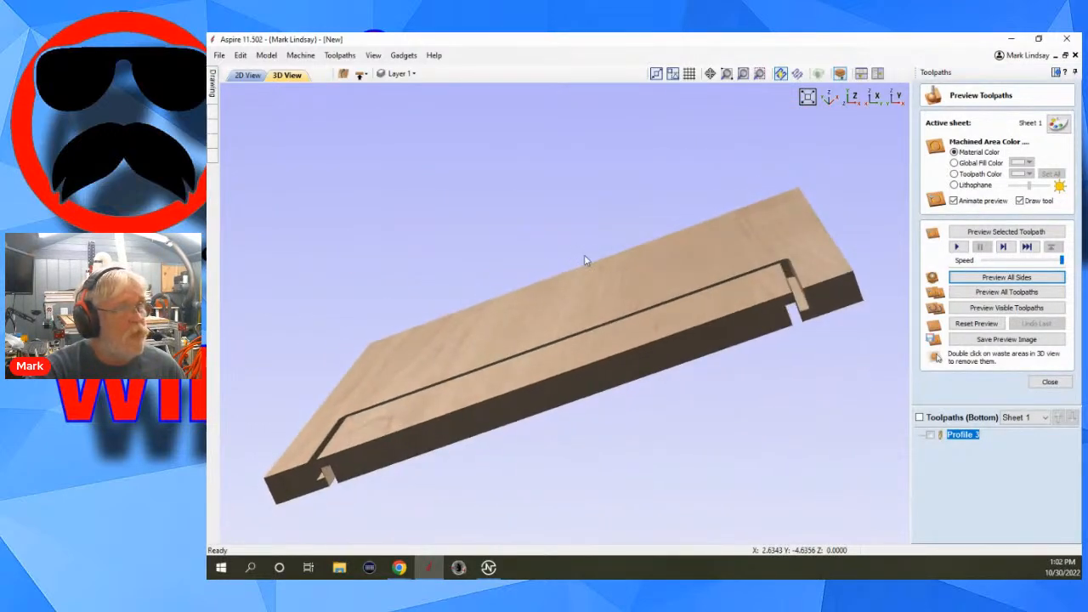
pyautogui.scroll(2, 821, 299)
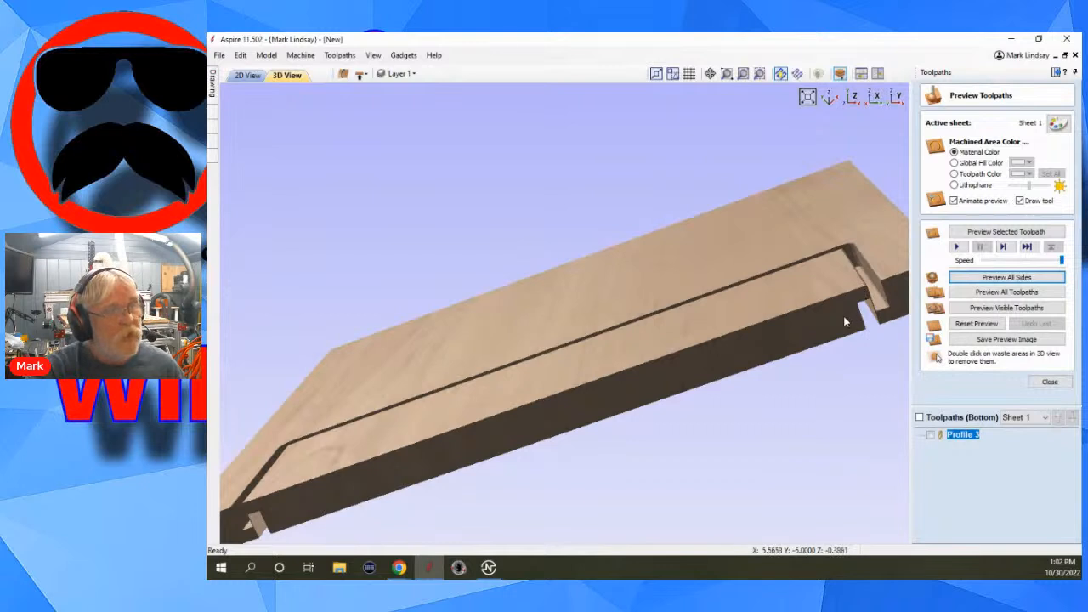
pyautogui.click(1052, 382)
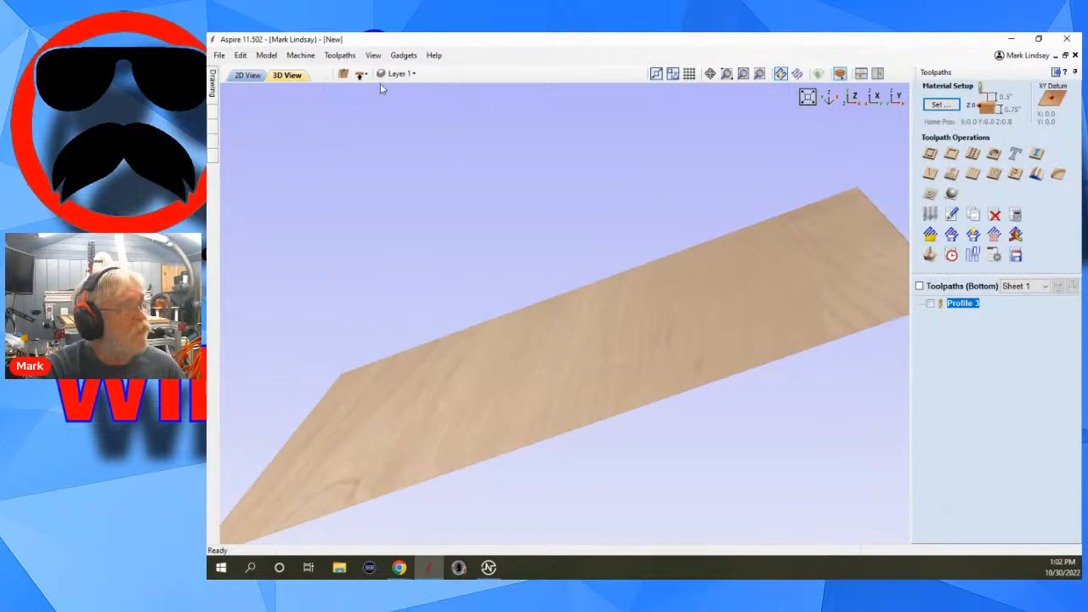
# Examine the top-side open vector's start node and direction in node editing in the 2D view.
pyautogui.click(360, 74)
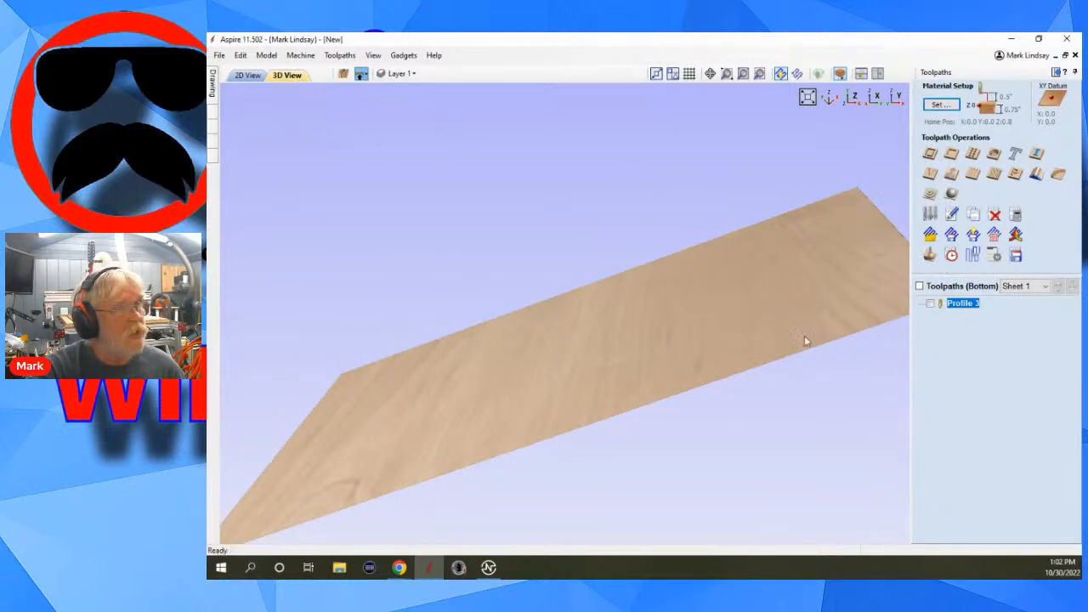
pyautogui.click(855, 98)
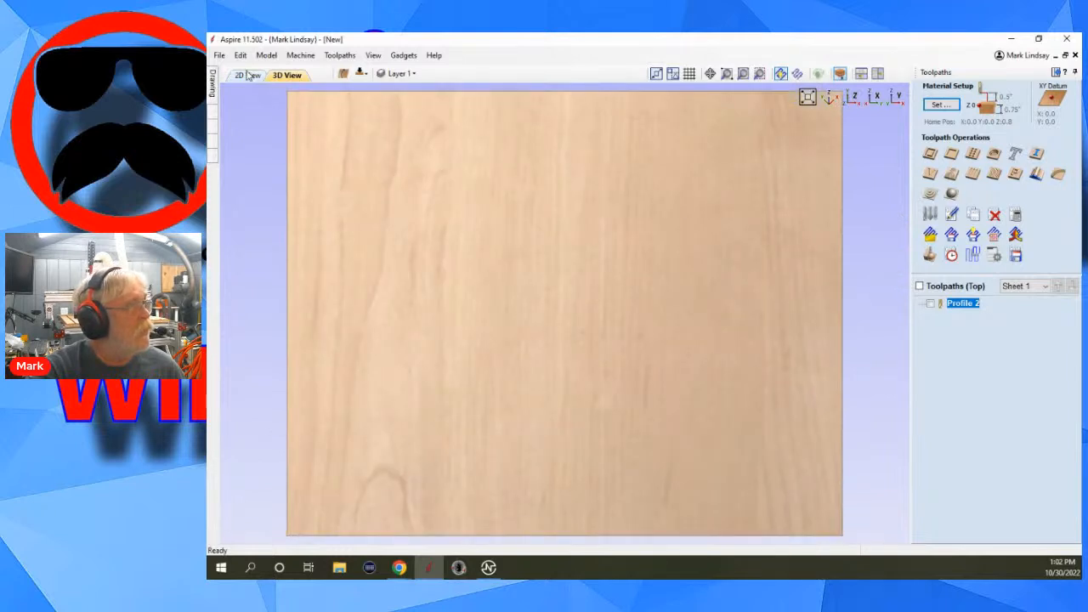
pyautogui.click(249, 75)
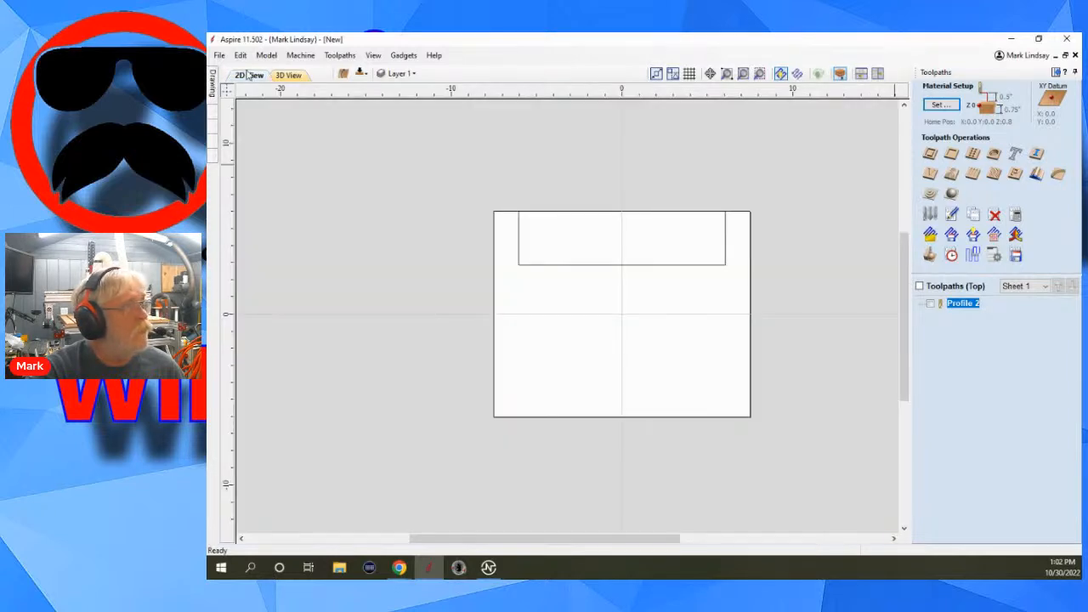
pyautogui.click(702, 266)
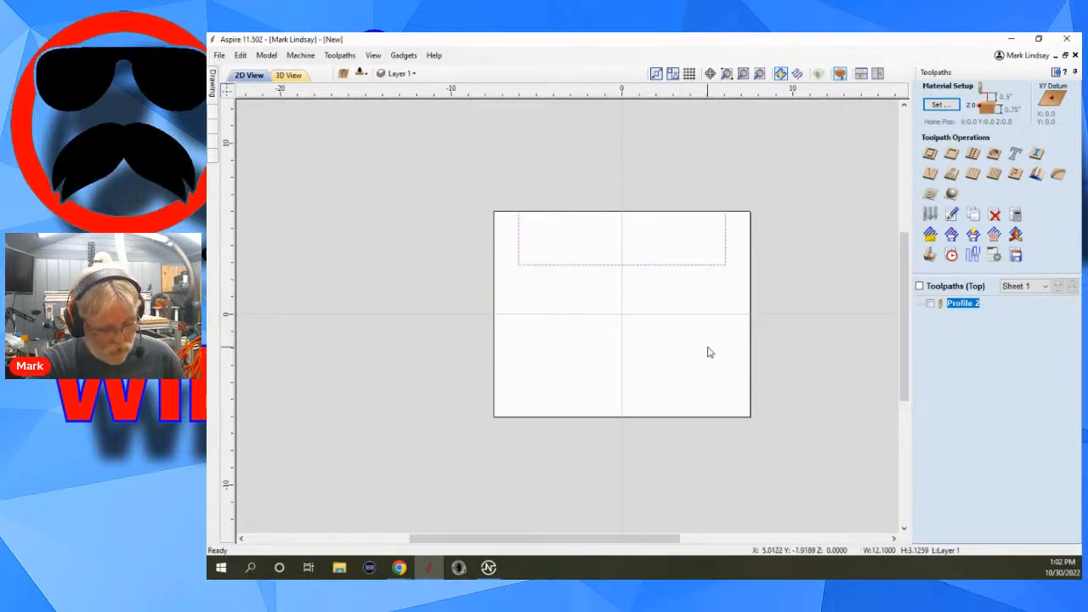
pyautogui.press('n')
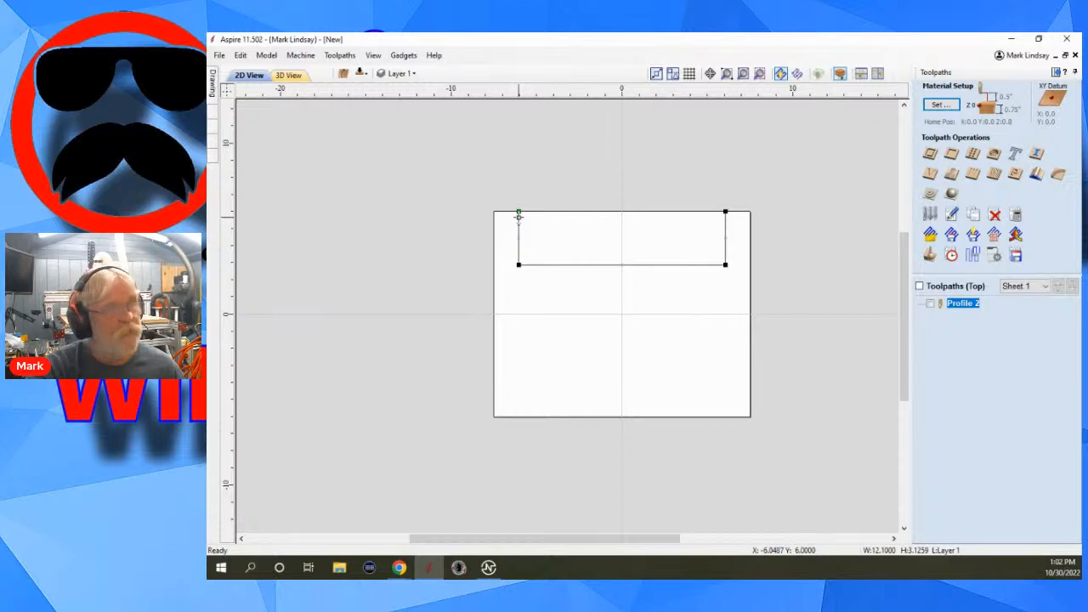
pyautogui.scroll(5, 518, 213)
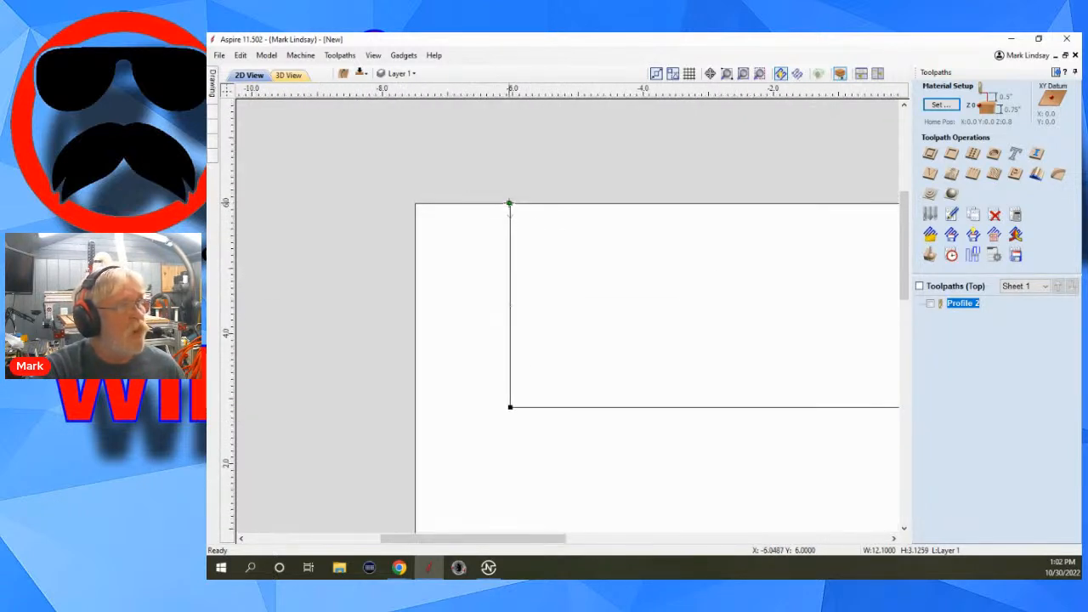
# Review the settings of the top-side profile toolpath and close them without recalculating.
pyautogui.doubleClick(963, 303)
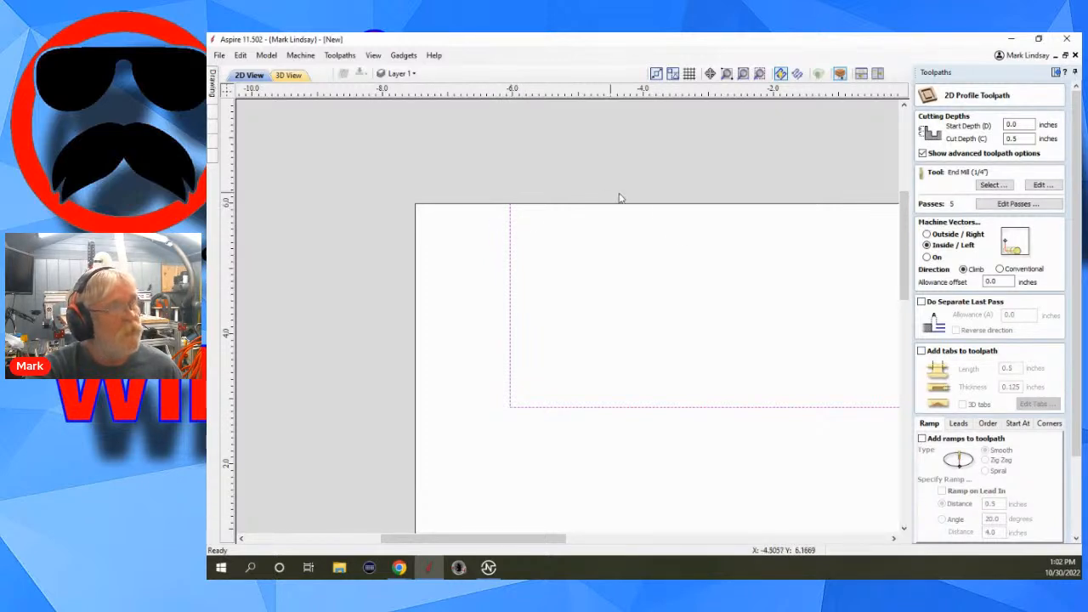
pyautogui.scroll(-4, 1056, 459)
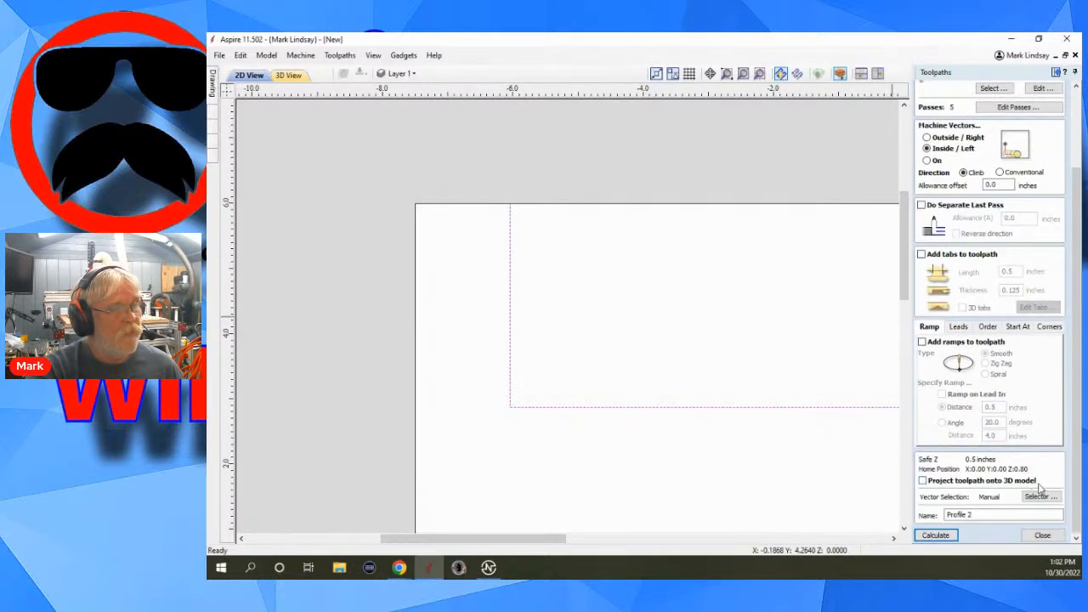
pyautogui.click(1042, 535)
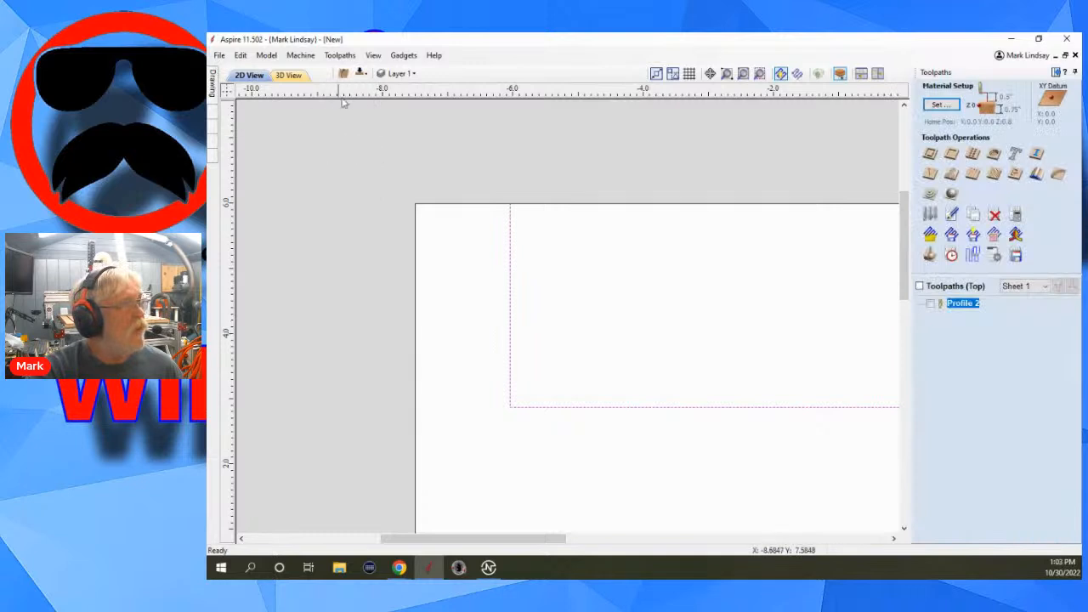
# Examine the bottom-side open vector's start node and direction in node editing.
pyautogui.click(362, 73)
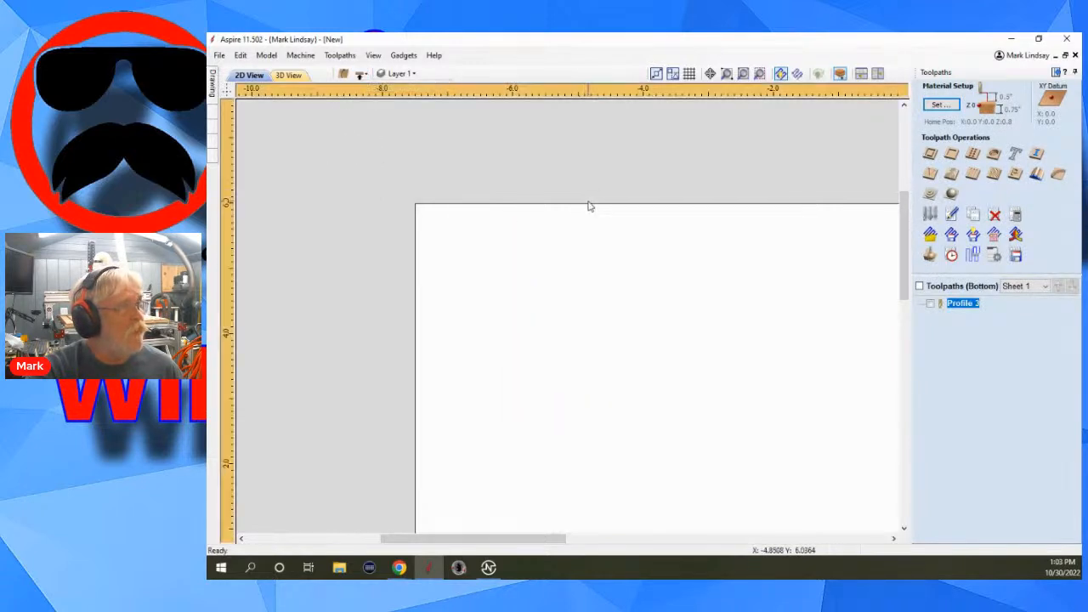
pyautogui.scroll(-5, 510, 247)
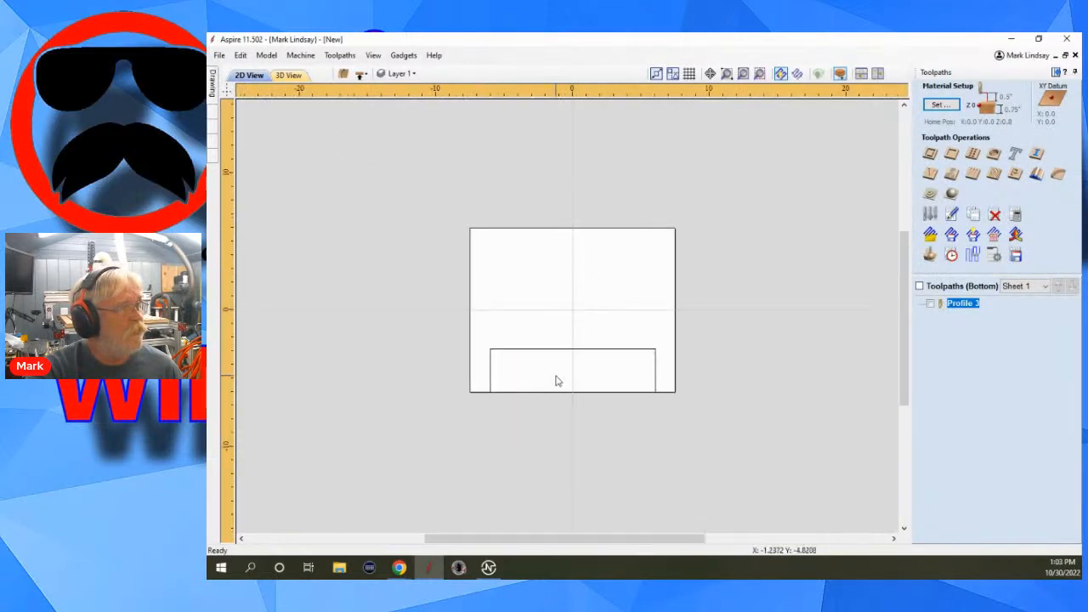
pyautogui.scroll(2, 557, 381)
pyautogui.click(593, 333)
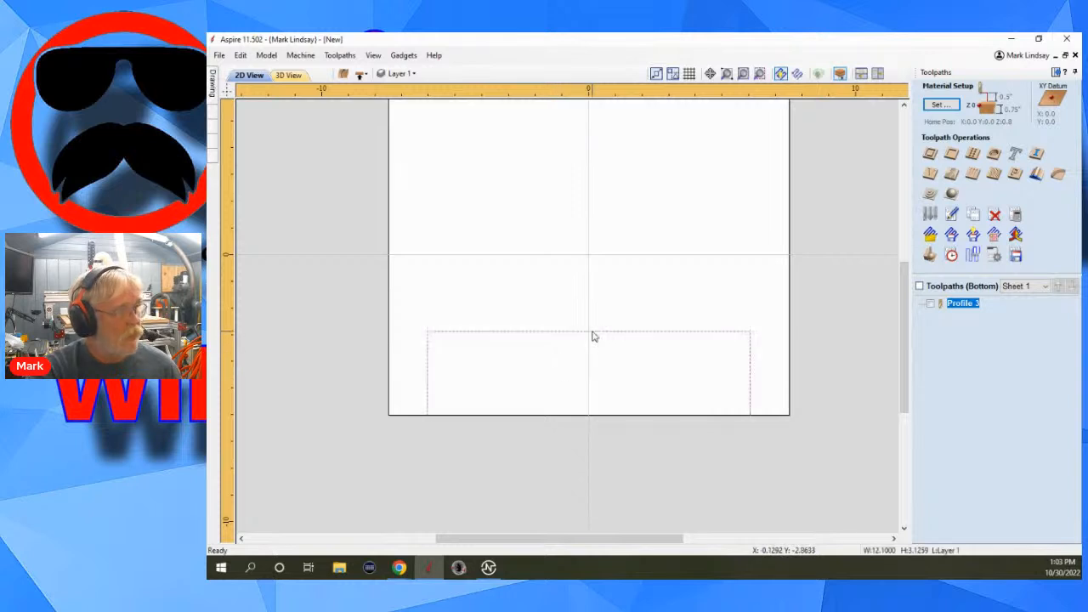
pyautogui.press('n')
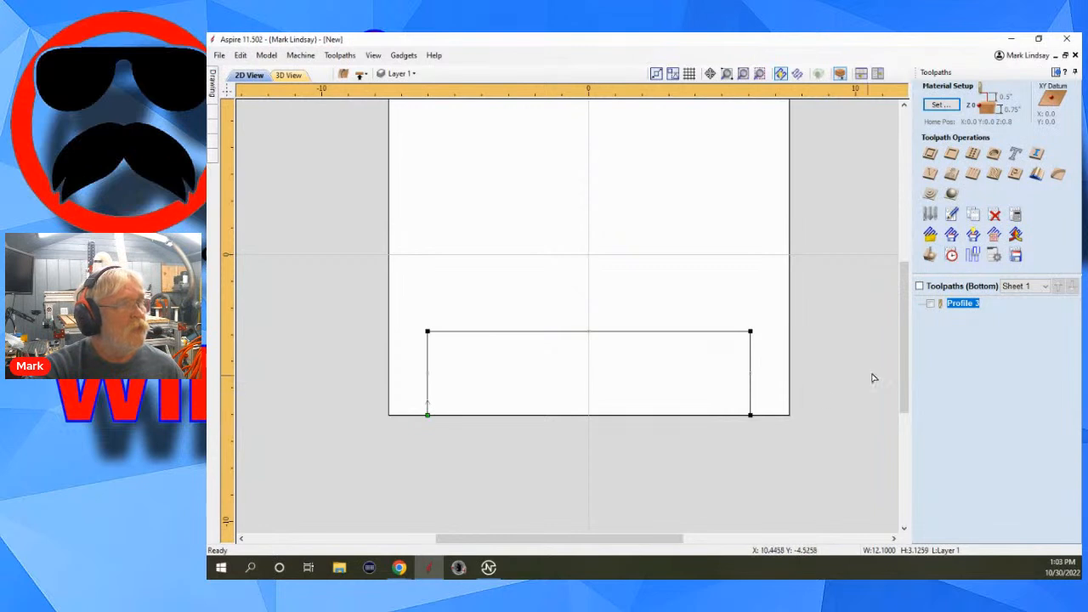
# Show the bottom-side Profile 3 toolpath in the 2D view and examine its start point and cutting direction around the open vector.
pyautogui.click(809, 375)
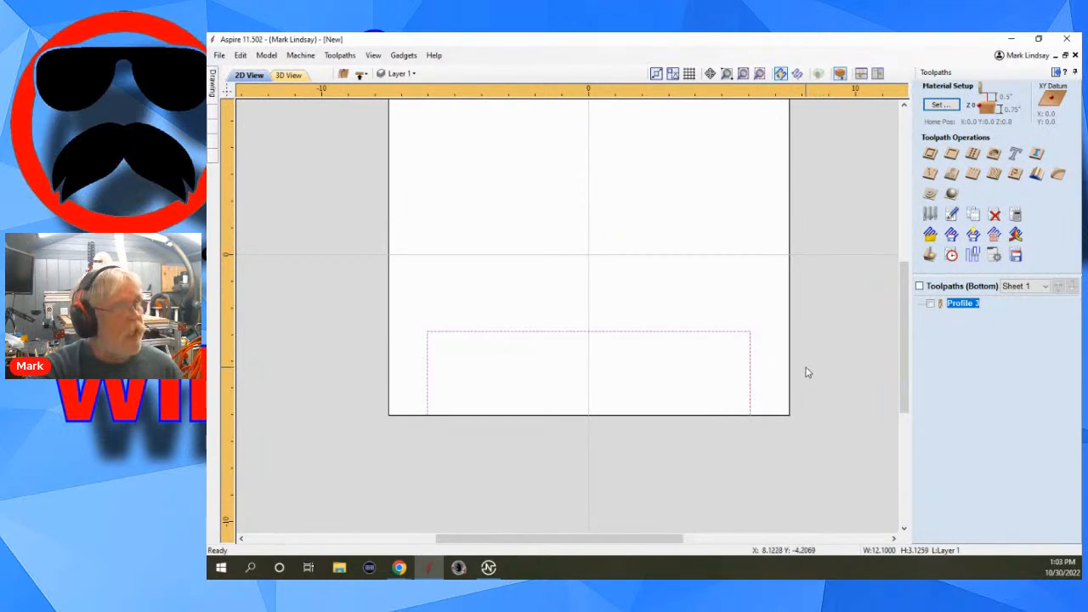
pyautogui.click(930, 303)
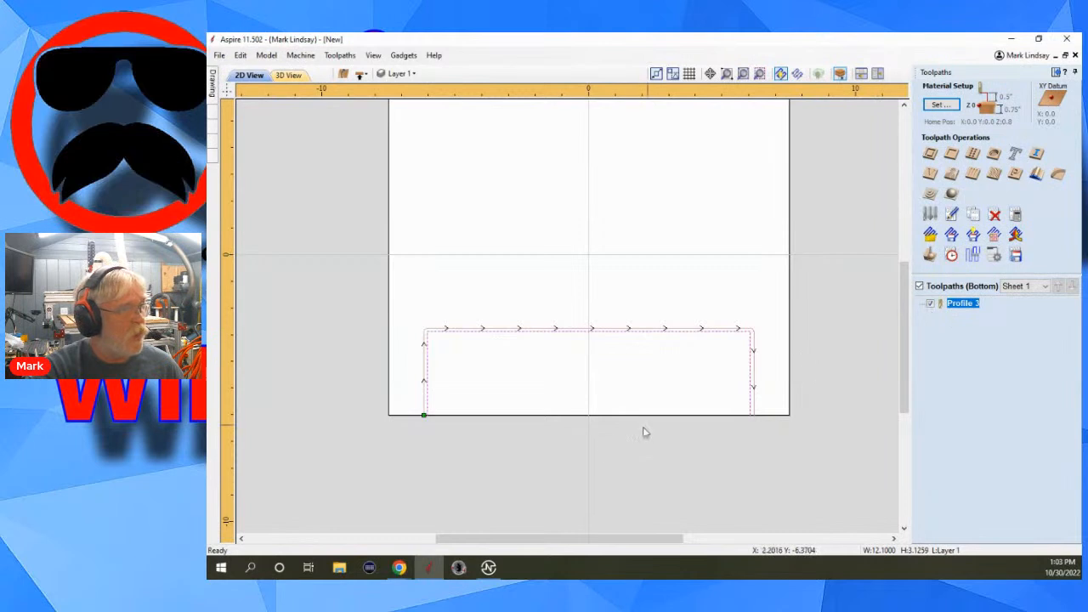
pyautogui.scroll(3, 429, 425)
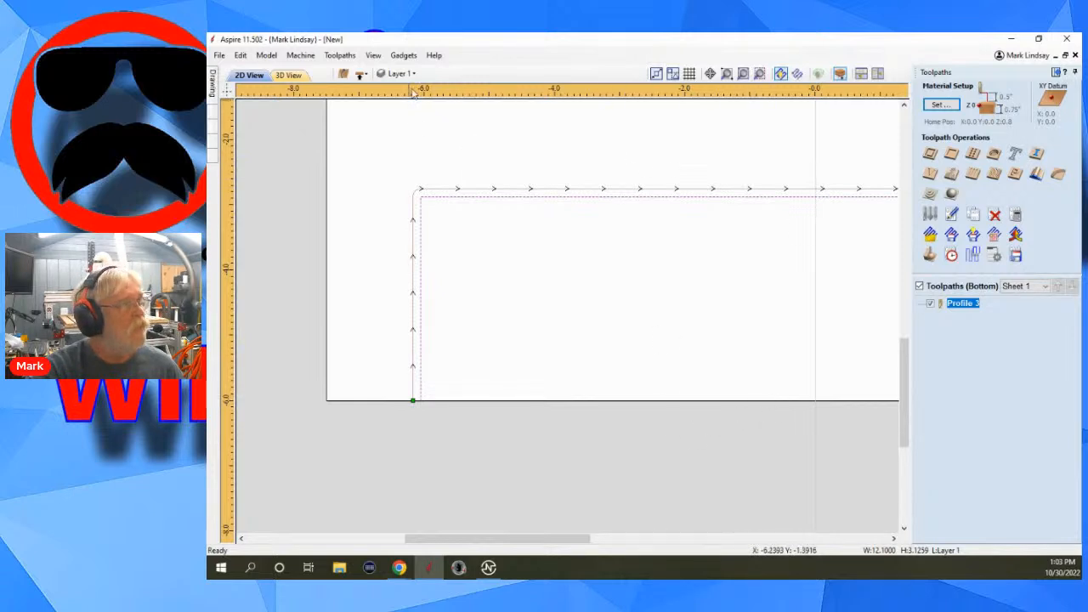
# Switch to the top side, show its Profile 2 toolpath and examine which side of the open vector it cuts.
pyautogui.click(360, 73)
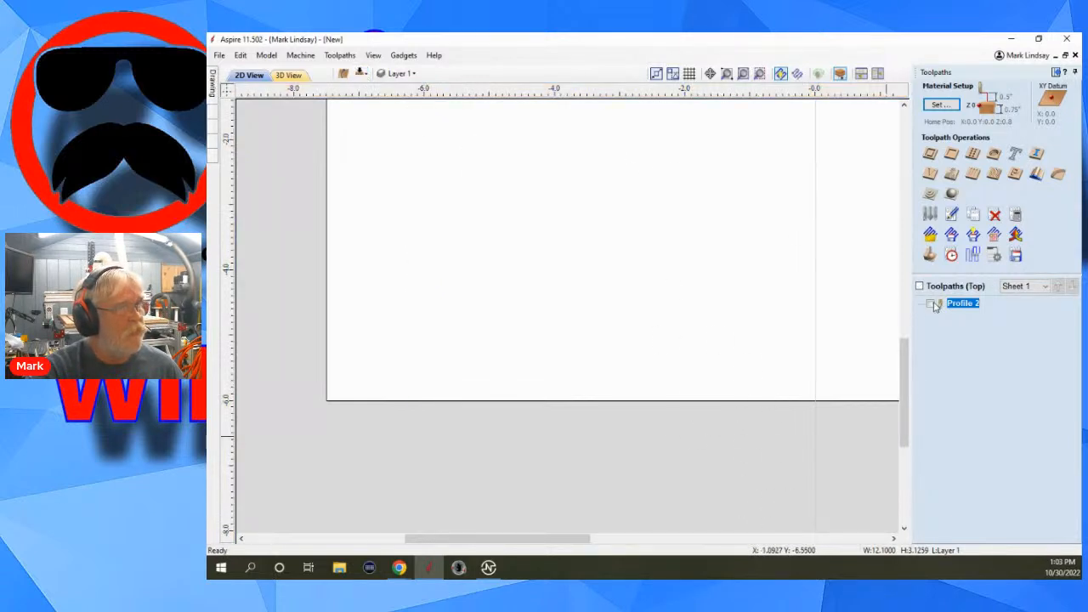
pyautogui.click(933, 304)
pyautogui.scroll(-4, 581, 418)
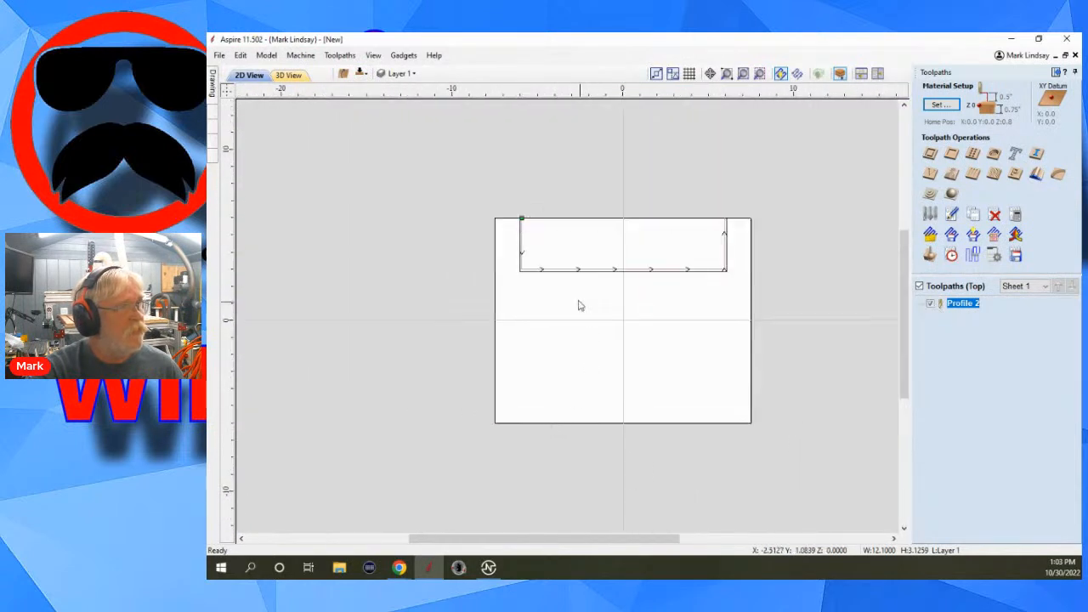
pyautogui.scroll(3, 521, 217)
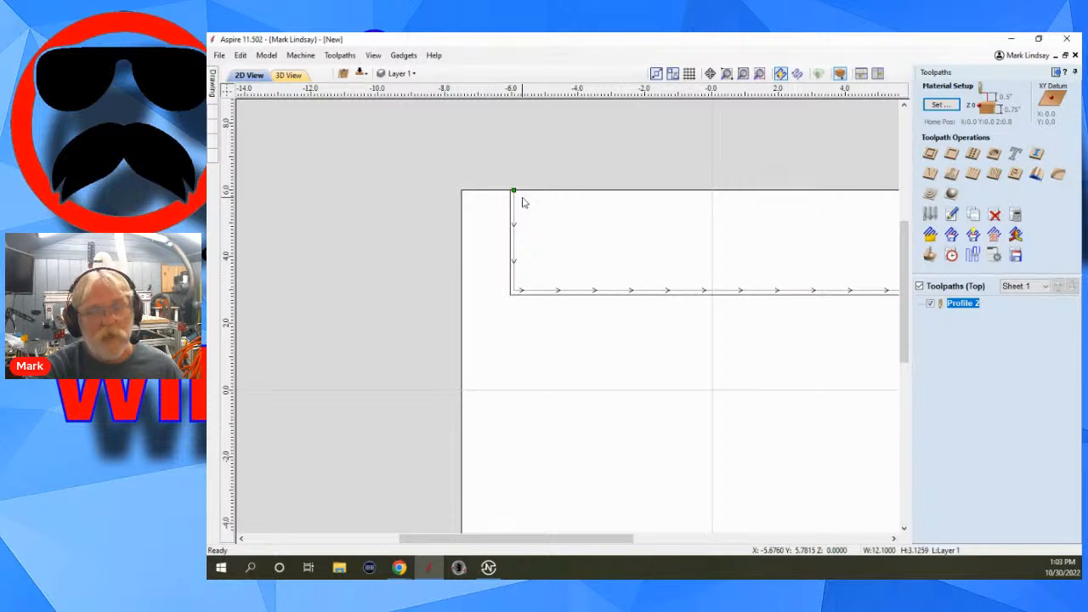
pyautogui.scroll(-2, 506, 218)
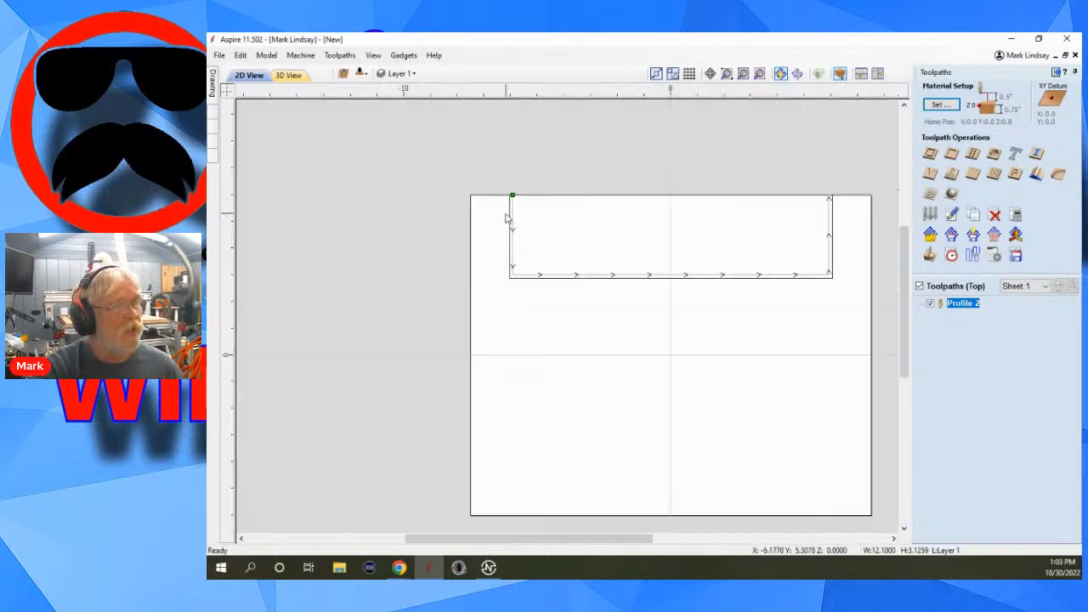
pyautogui.scroll(-1, 507, 219)
pyautogui.scroll(1, 646, 201)
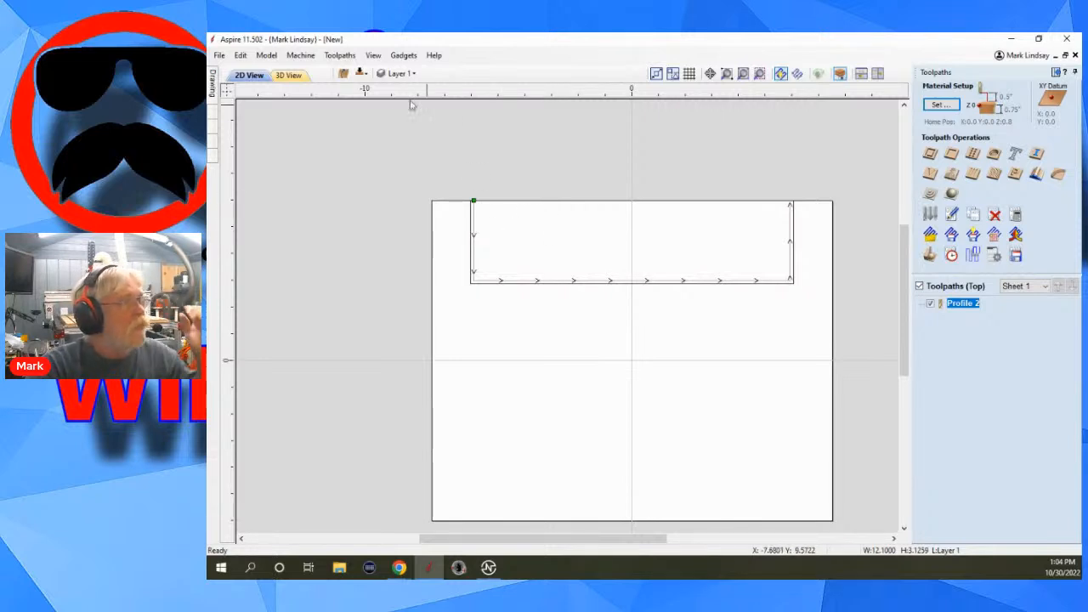
# On the bottom side, make the open vector's lower-right end node its start point in node editing.
pyautogui.click(362, 75)
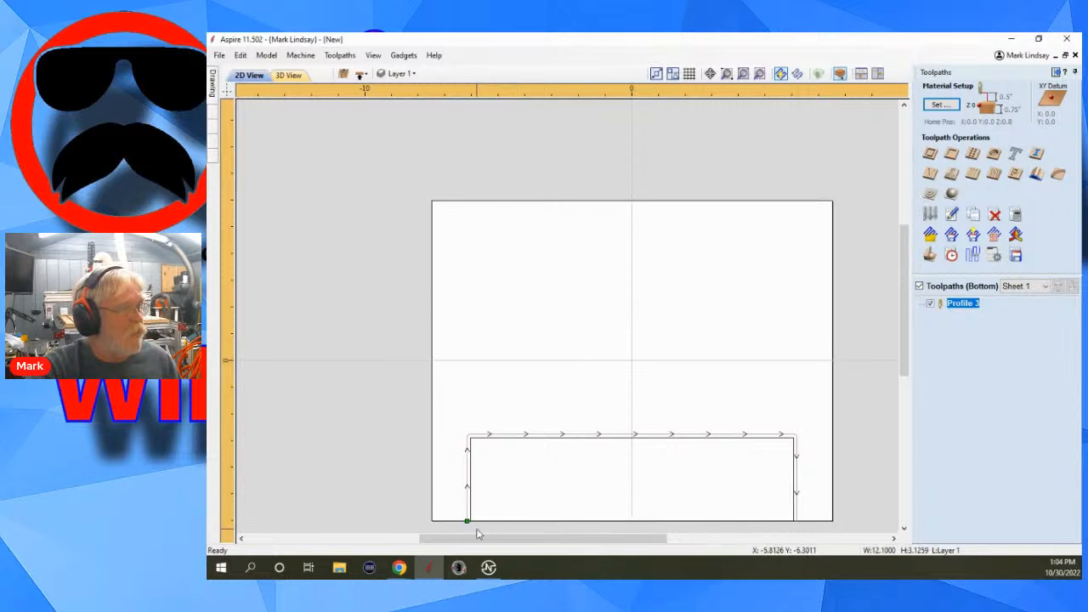
pyautogui.click(792, 521)
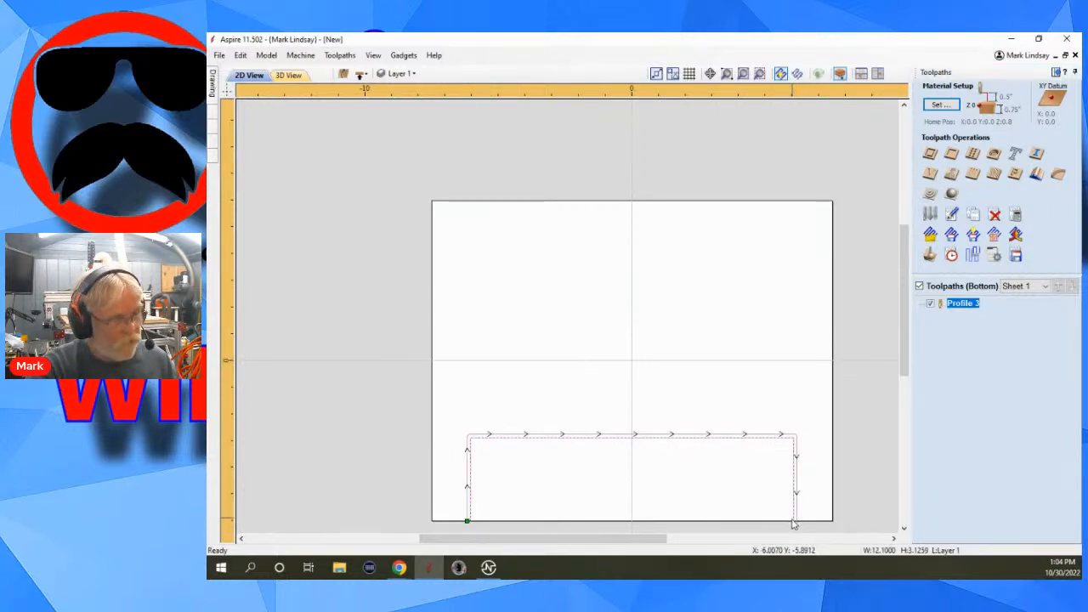
pyautogui.press('n')
pyautogui.rightClick(794, 523)
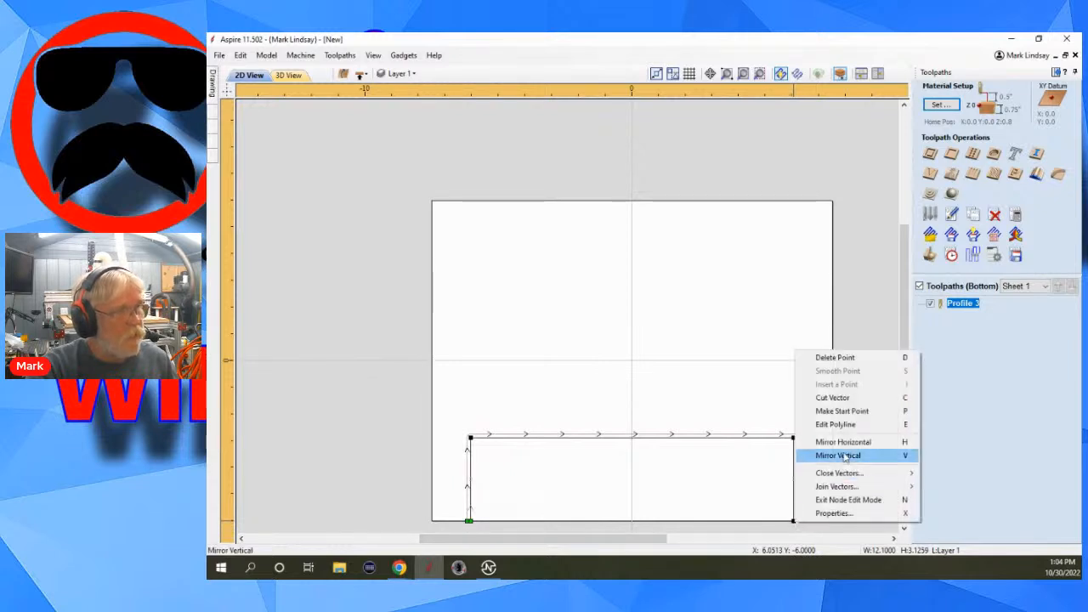
pyautogui.click(842, 411)
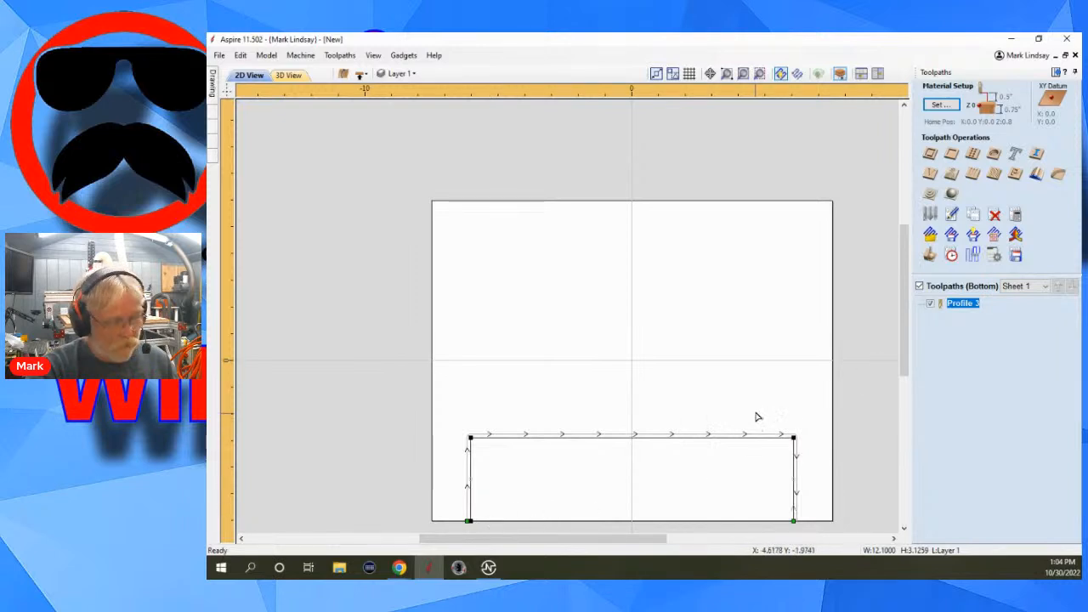
pyautogui.press('n')
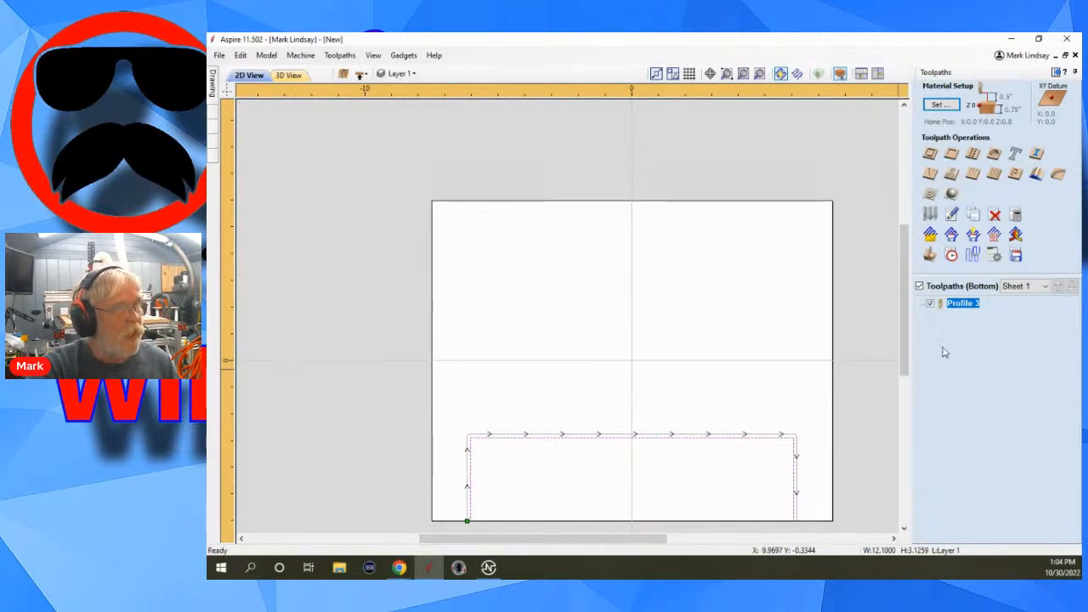
# Recalculate the bottom-side Profile 3 toolpath with its existing Inside / Left settings.
pyautogui.doubleClick(962, 303)
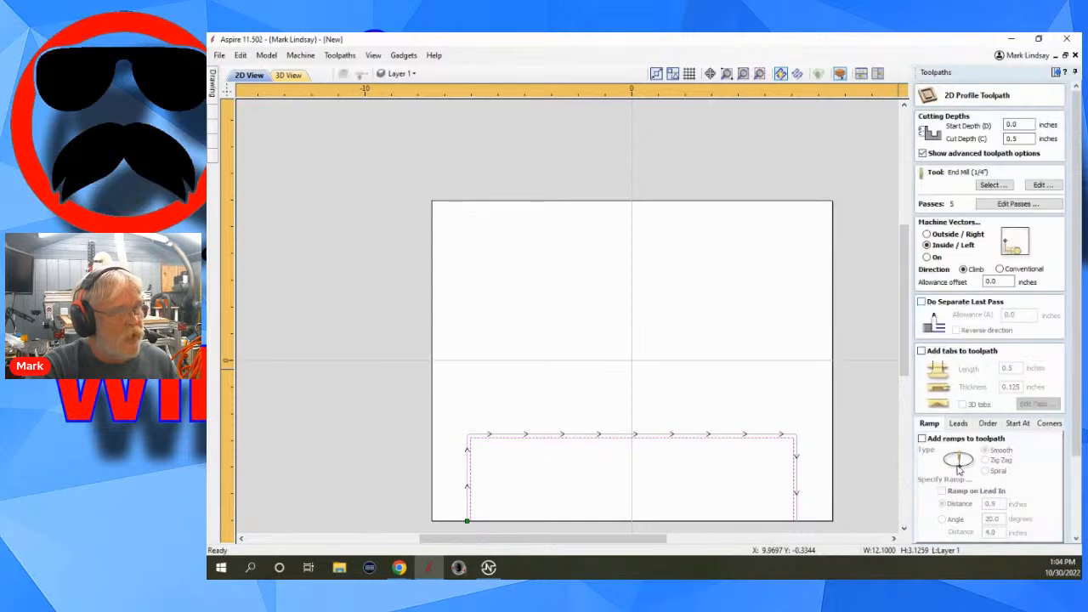
pyautogui.scroll(-5, 958, 466)
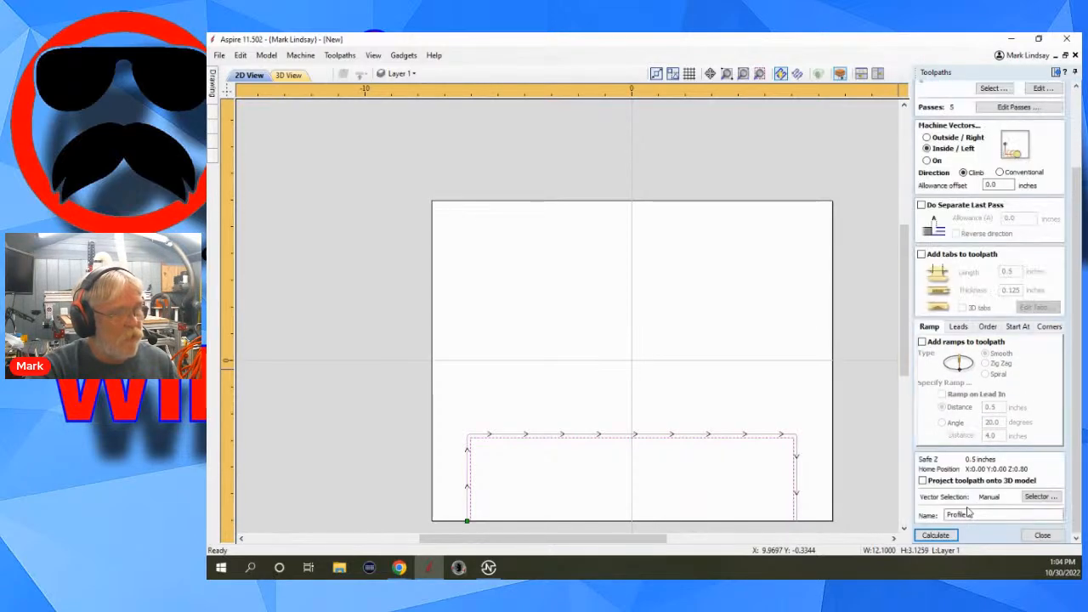
pyautogui.click(935, 535)
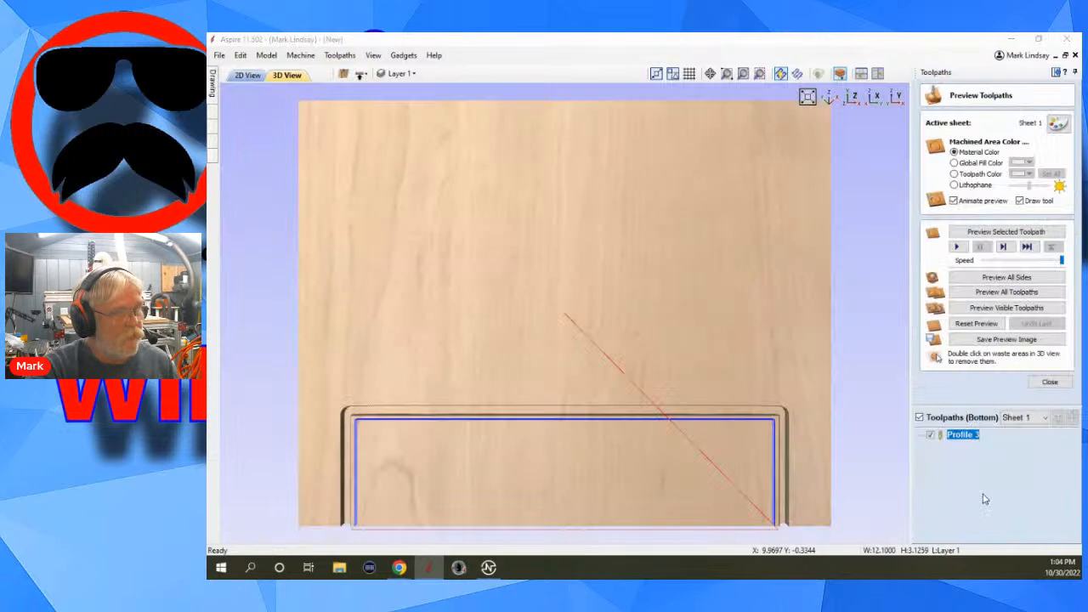
# Reset the toolpath preview, preview all sides and examine how the two cuts line up at the material's edge.
pyautogui.click(970, 326)
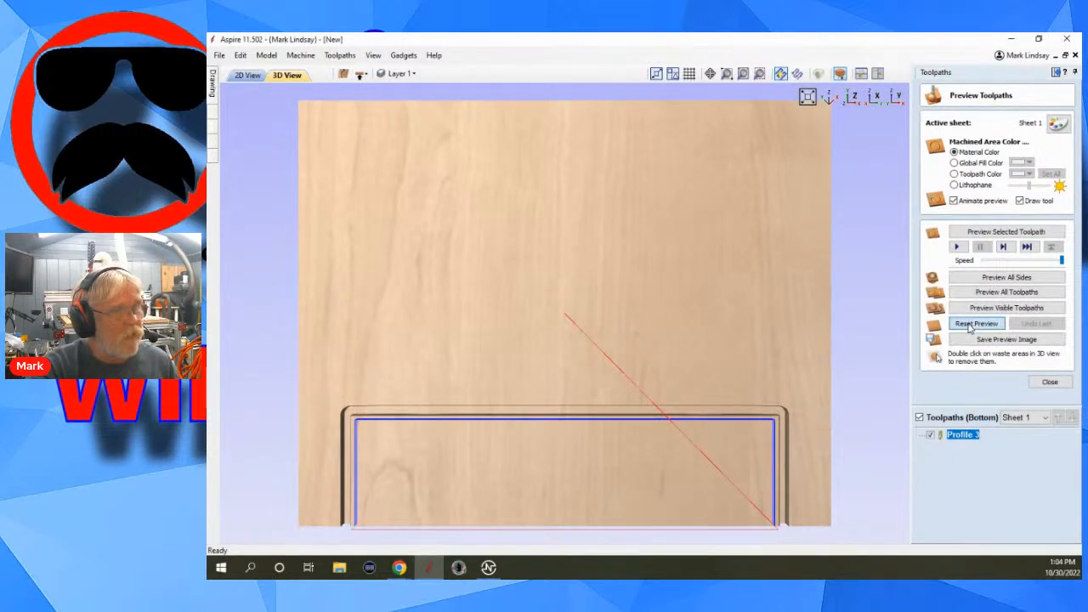
pyautogui.click(1007, 278)
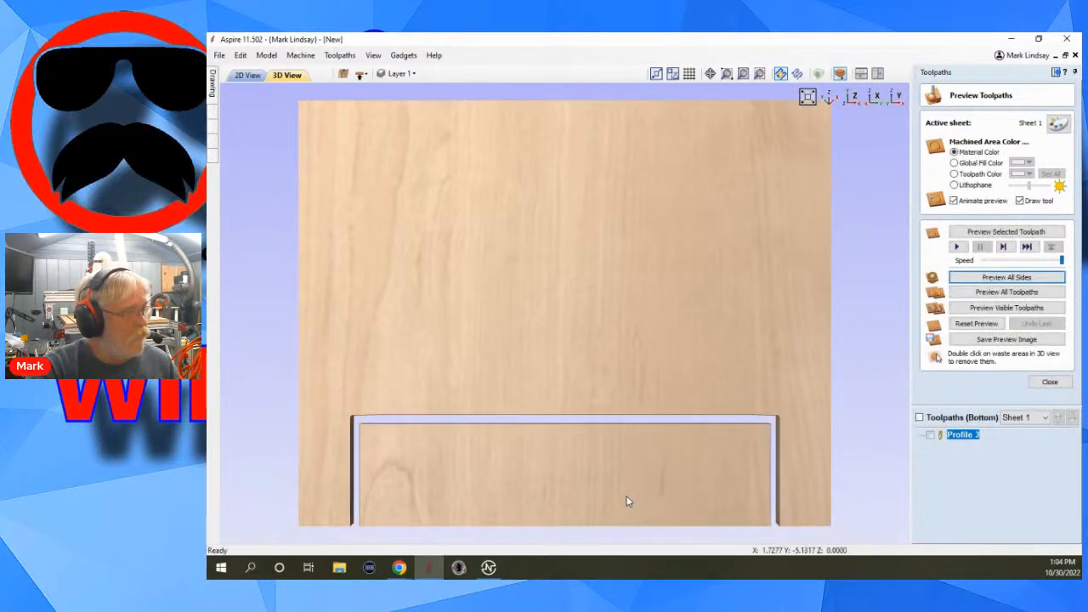
pyautogui.moveTo(627, 502); pyautogui.dragTo(573, 298)
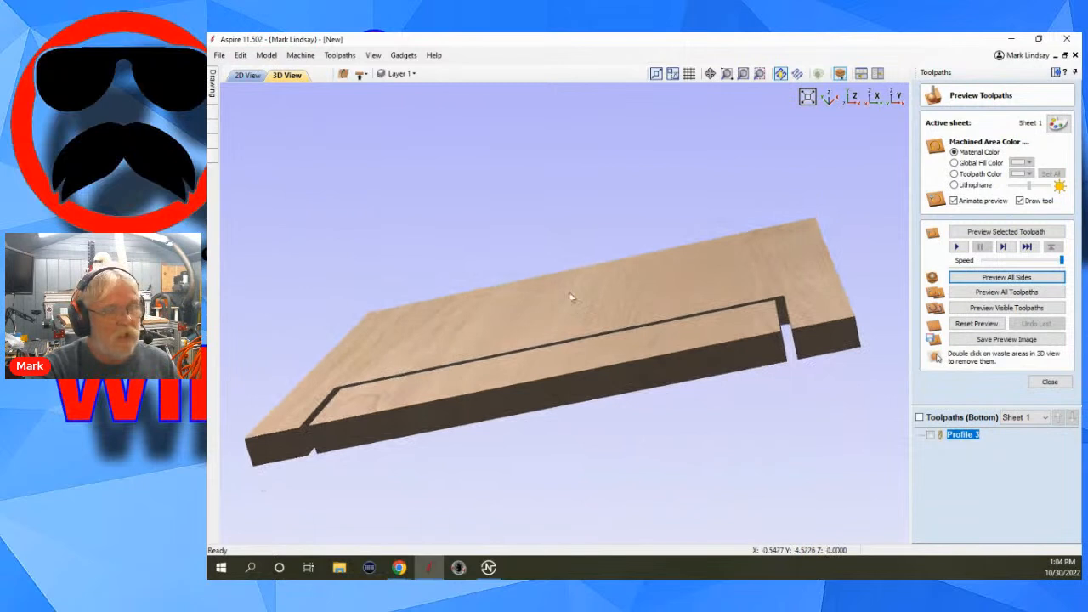